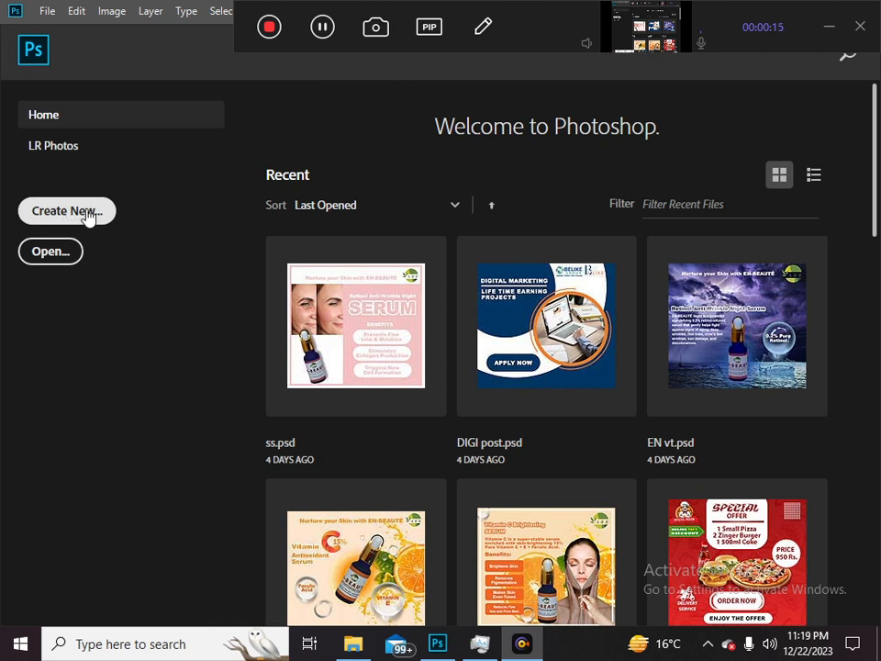
# Create a new blank document named "class shapes", 5 x 5 inches at 300 pixels/inch with a white background.
pyautogui.click(88, 213)
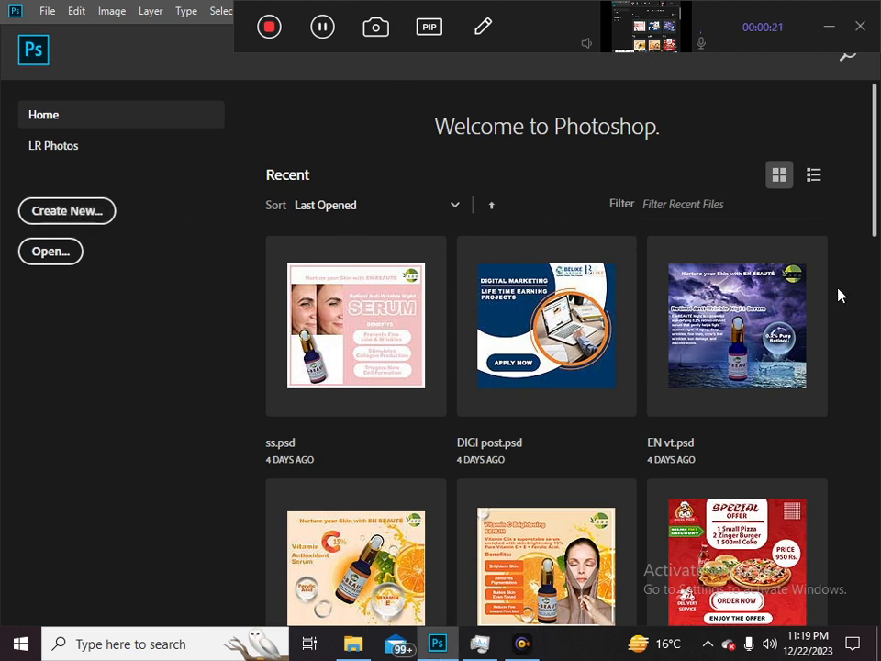
pyautogui.moveTo(877, 171)
pyautogui.mouseDown()
pyautogui.moveTo(876, 242)
pyautogui.moveTo(871, 165)
pyautogui.mouseUp()
pyautogui.hotkey('ctrl', 'n')
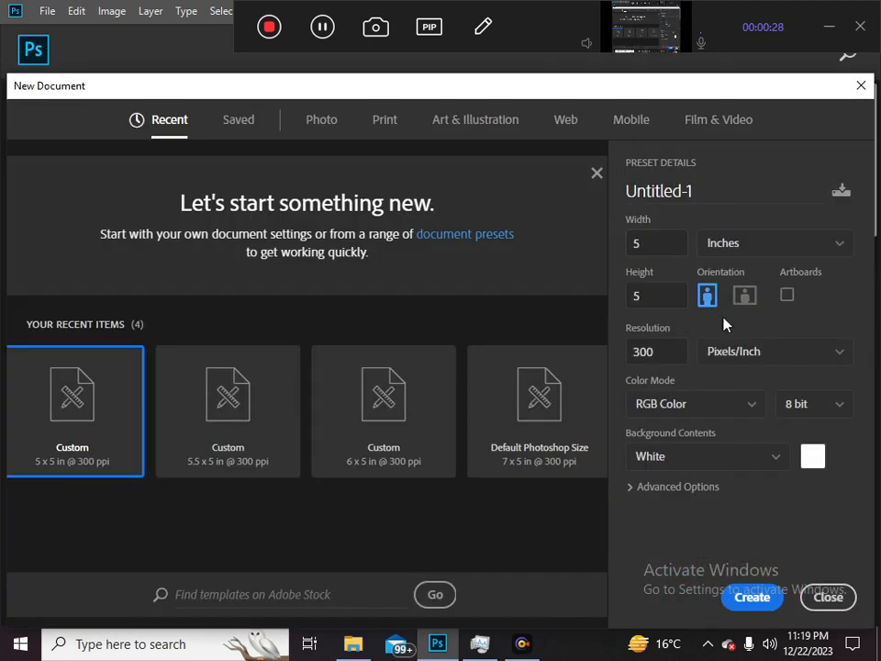
pyautogui.click(707, 191)
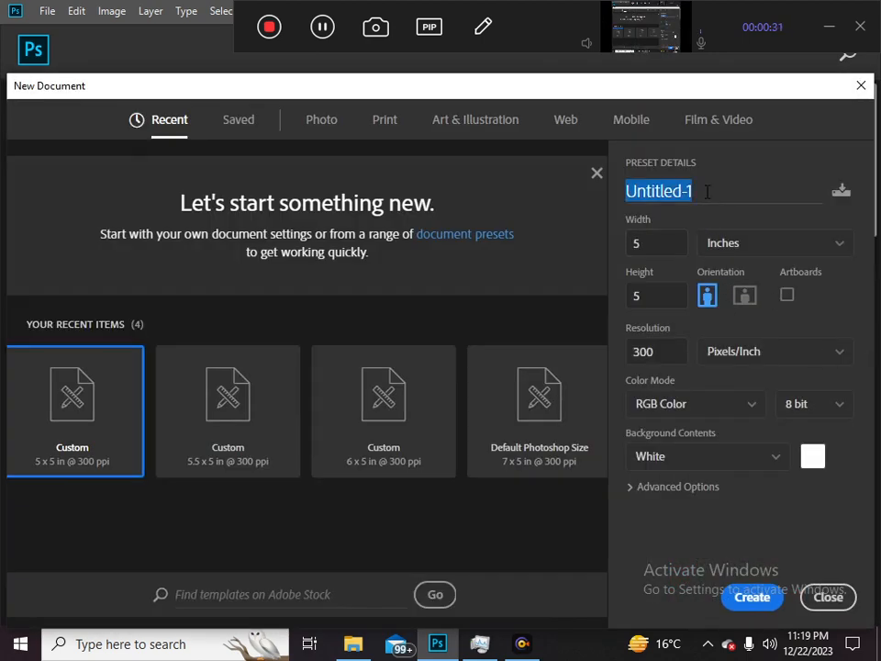
pyautogui.write('class ')
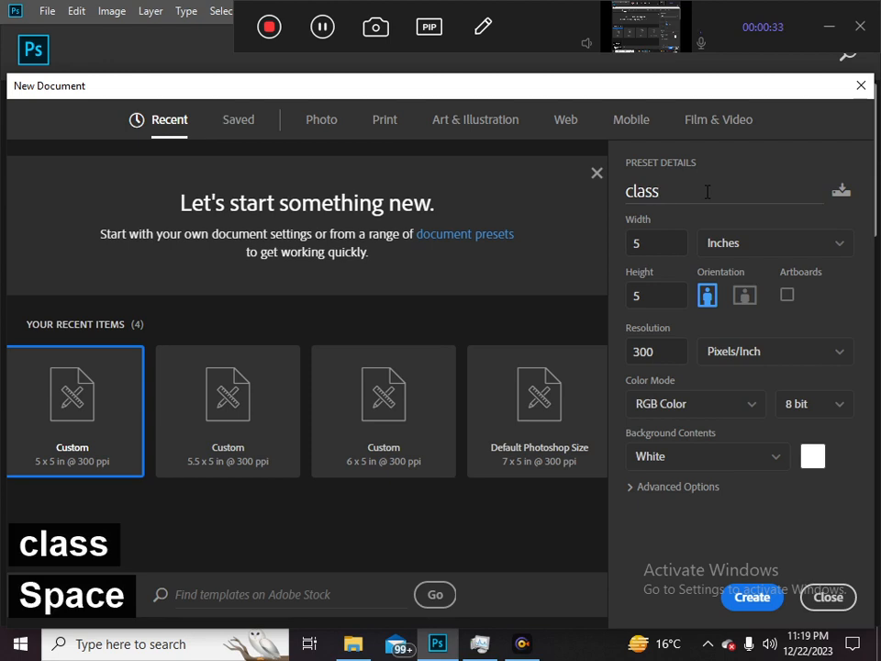
pyautogui.write('shapes')
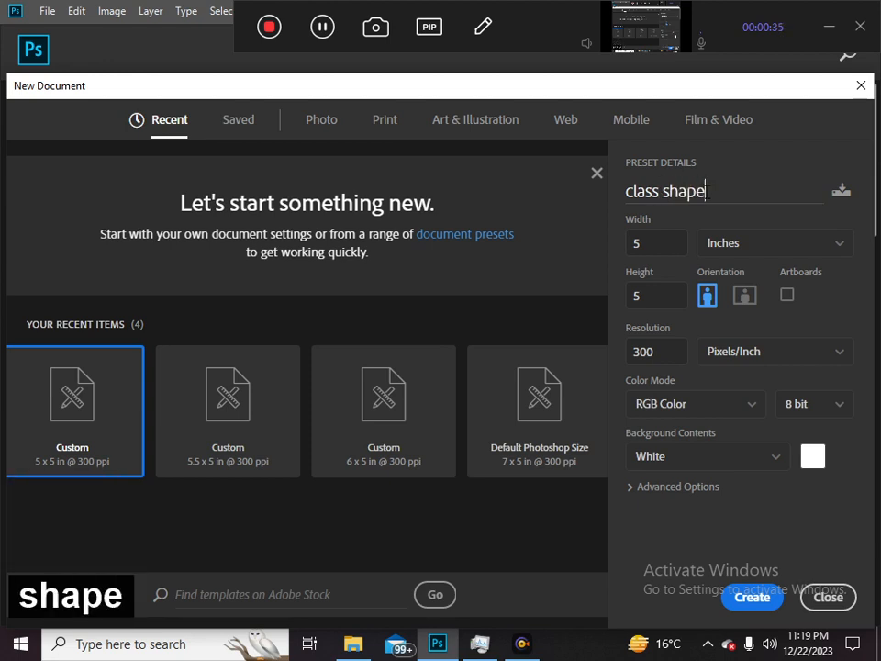
pyautogui.click(649, 241)
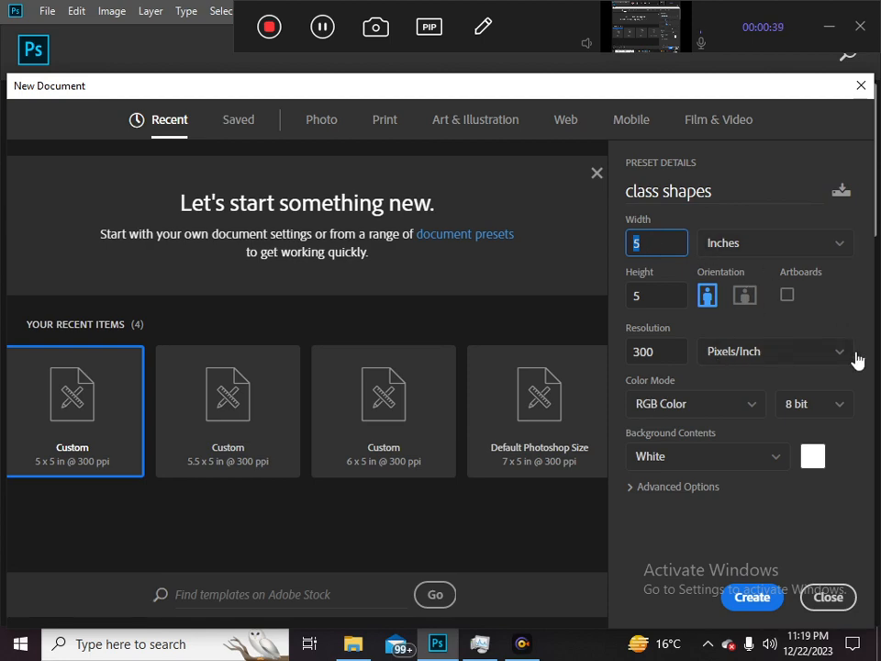
pyautogui.click(745, 598)
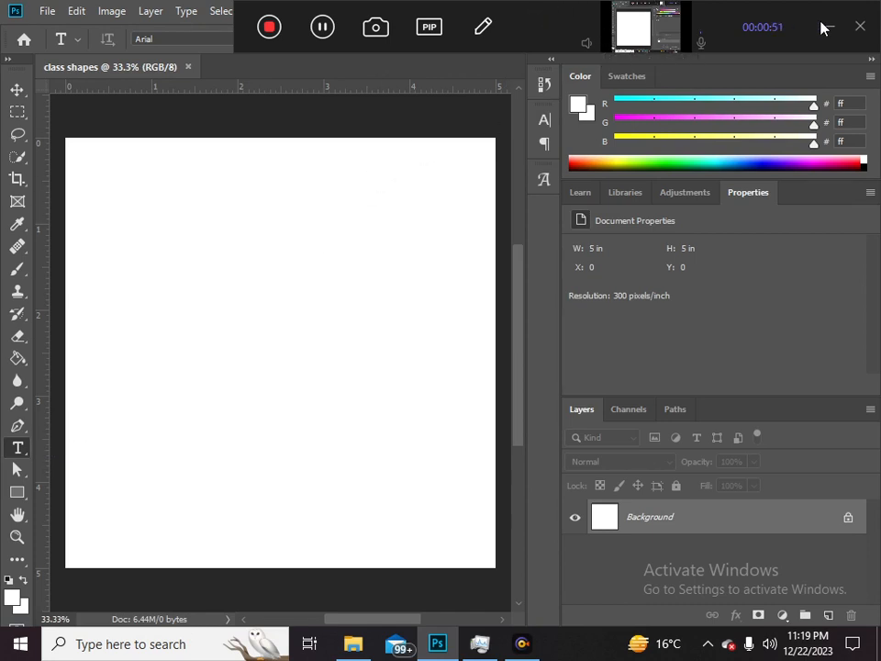
pyautogui.moveTo(802, 15); pyautogui.dragTo(875, 77)
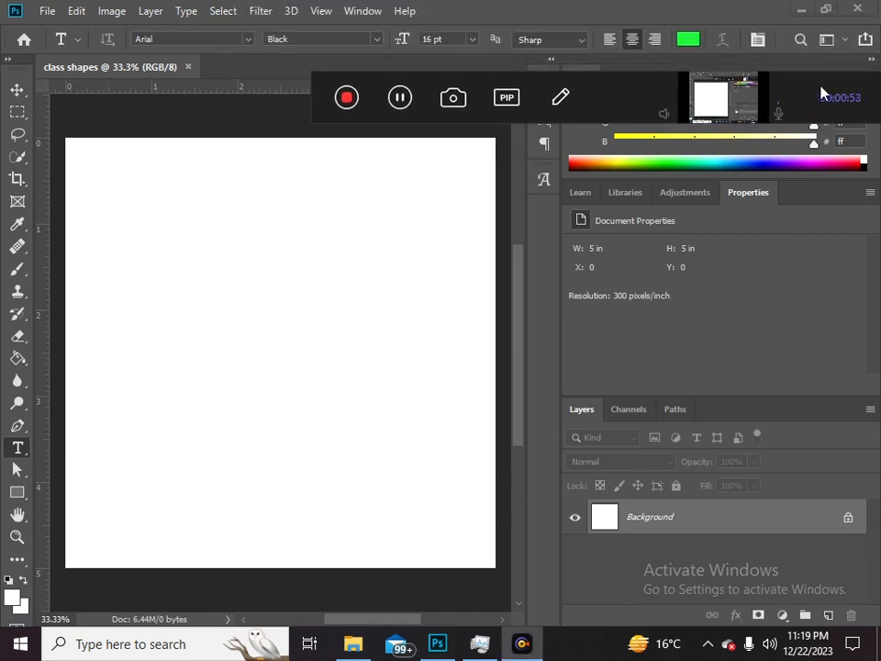
pyautogui.moveTo(822, 91); pyautogui.dragTo(880, 76)
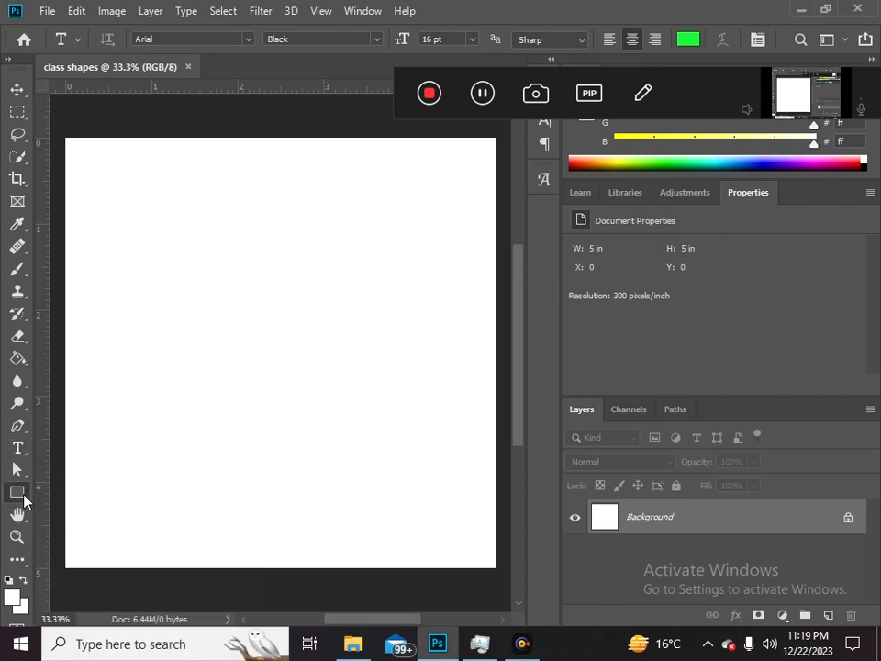
# Draw a light green rectangle shape without stroke, about 594 x 453 px, in the upper-left part of the canvas.
pyautogui.click(18, 494)
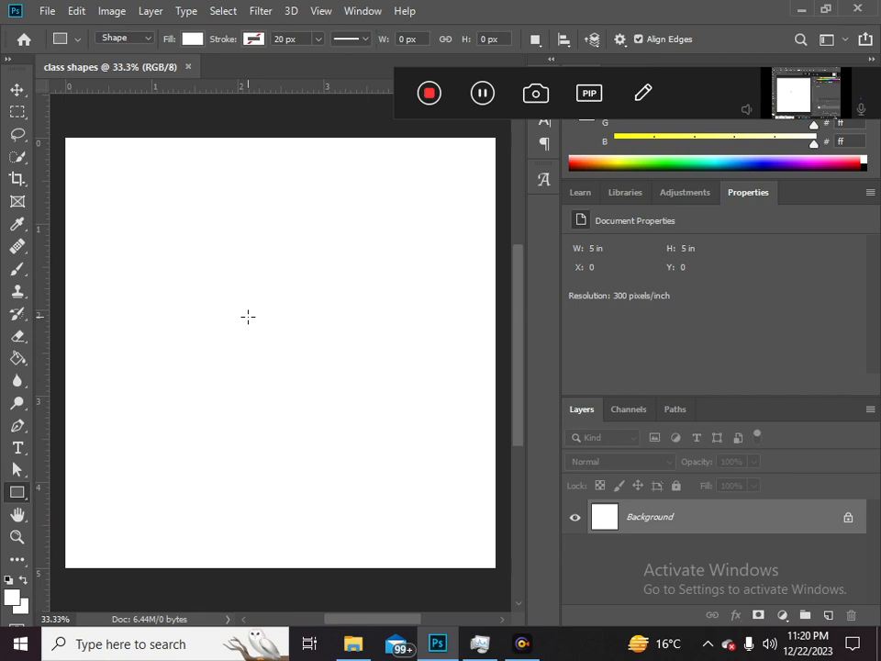
pyautogui.click(192, 38)
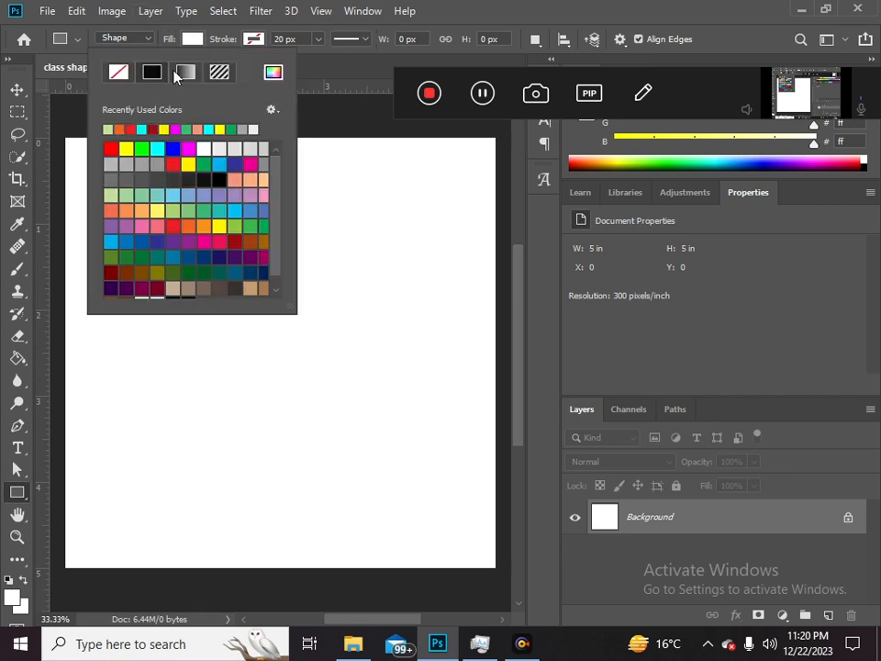
pyautogui.click(108, 127)
pyautogui.click(566, 4)
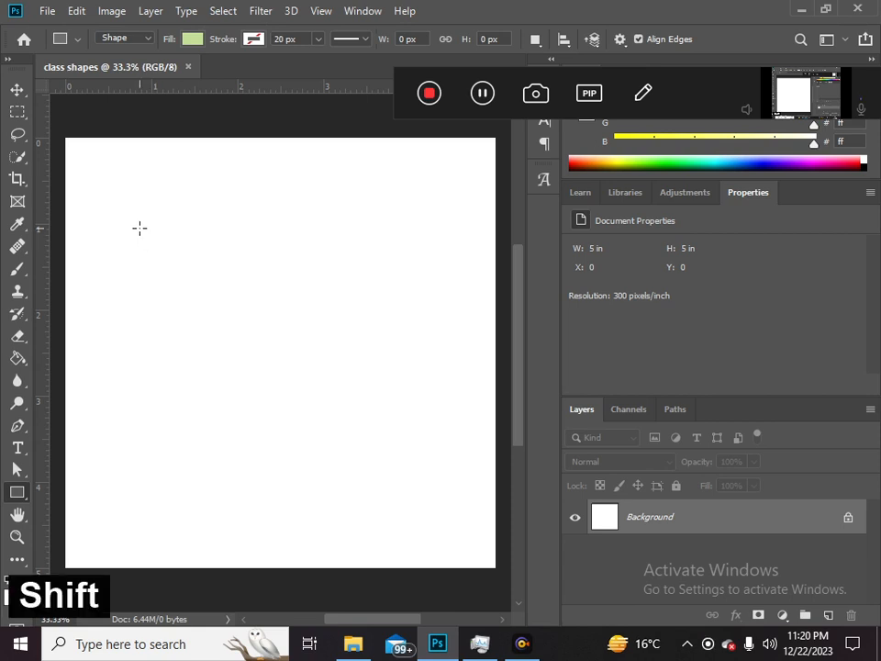
pyautogui.moveTo(140, 227); pyautogui.dragTo(309, 357)
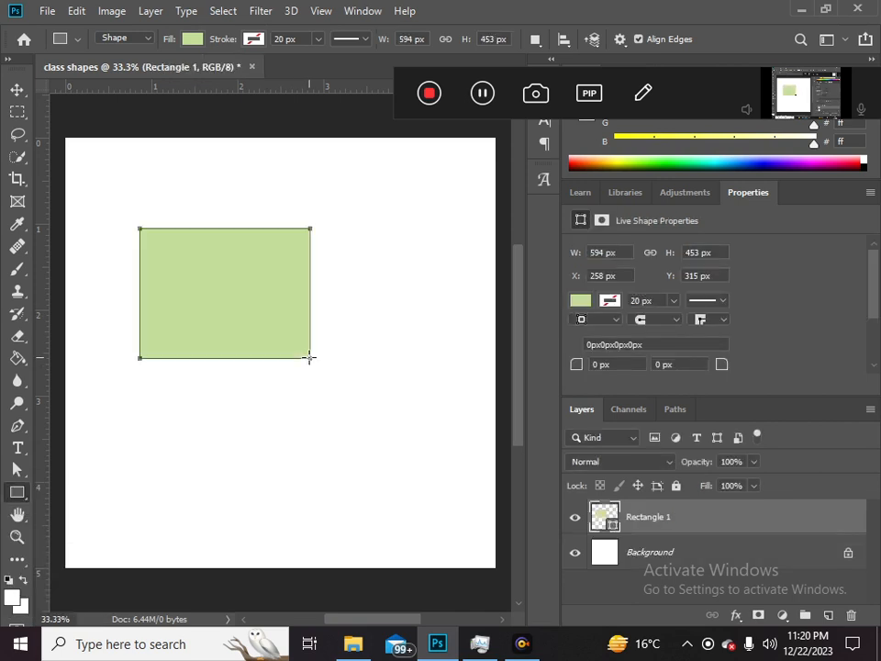
# Move the rectangle around the canvas and place it near the centre, at about X 489 px, Y 483 px.
pyautogui.press('v')
pyautogui.moveTo(256, 311)
pyautogui.mouseDown()
pyautogui.moveTo(339, 329)
pyautogui.moveTo(323, 381)
pyautogui.moveTo(403, 286)
pyautogui.moveTo(305, 361)
pyautogui.moveTo(393, 330)
pyautogui.moveTo(344, 350)
pyautogui.moveTo(417, 303)
pyautogui.moveTo(371, 338)
pyautogui.moveTo(389, 342)
pyautogui.mouseUp()
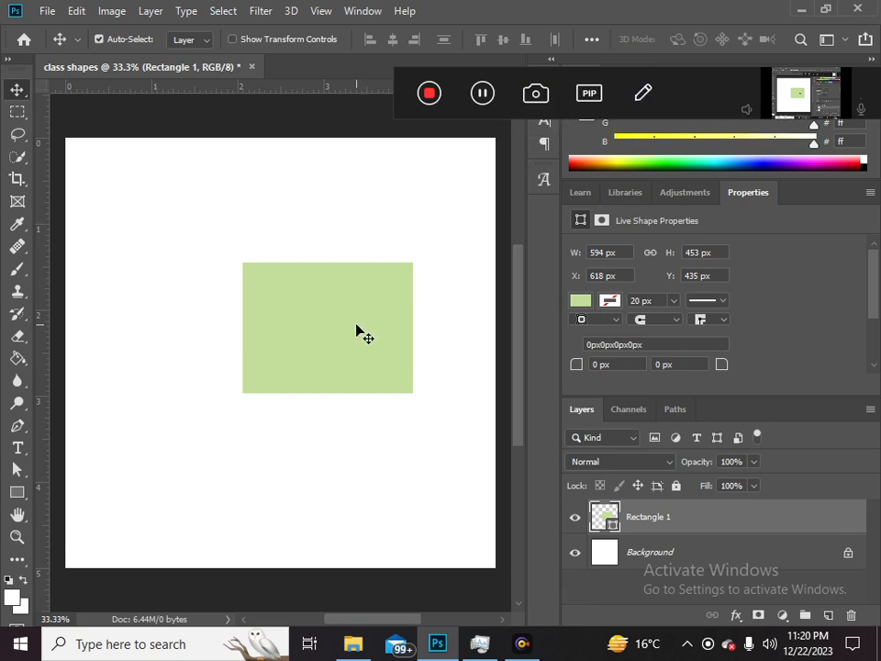
pyautogui.moveTo(361, 334); pyautogui.dragTo(293, 288)
pyautogui.press('v')
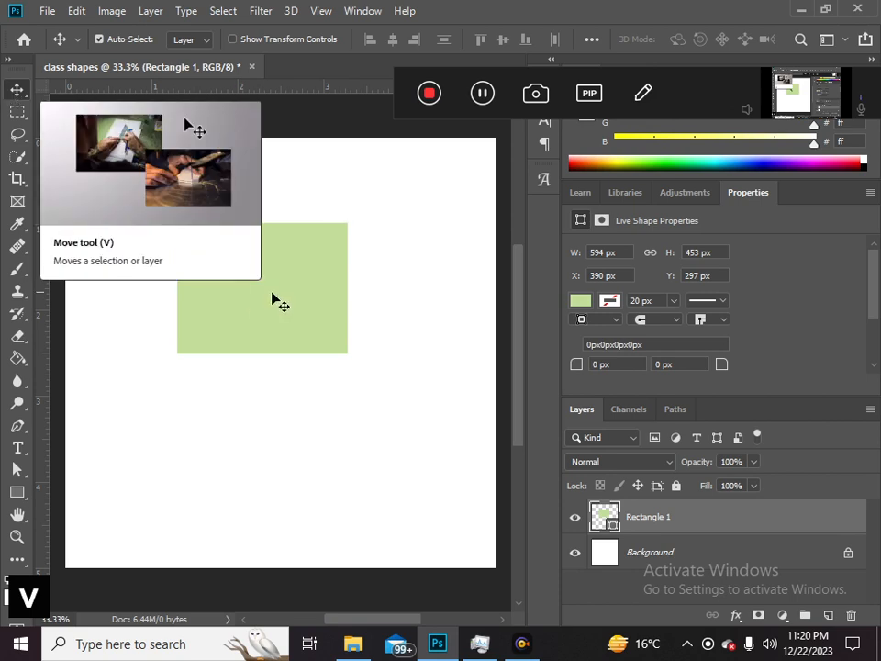
pyautogui.moveTo(288, 292); pyautogui.dragTo(297, 379)
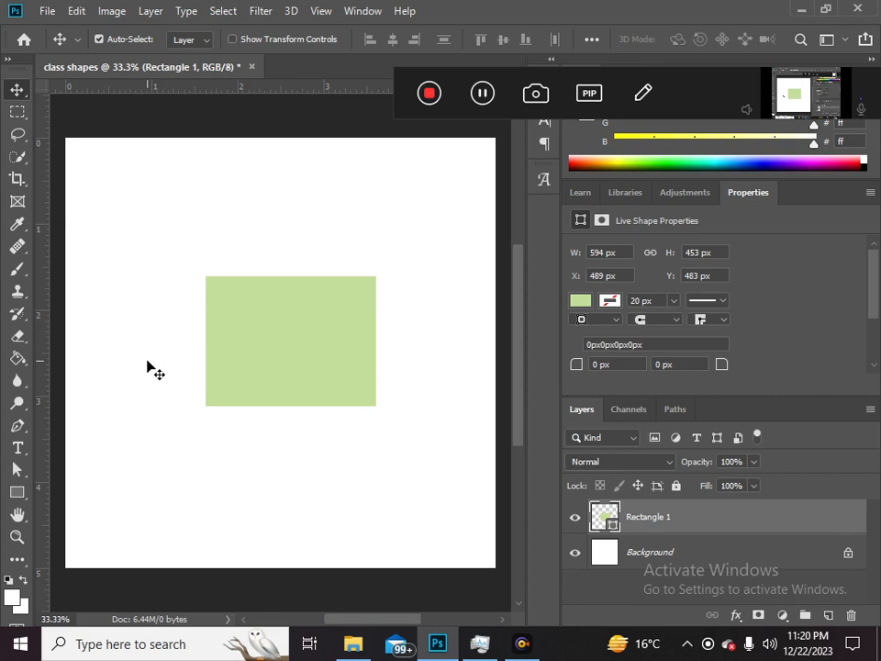
# Try dark red, orange, pink, green and light orange fills on the rectangle, and settle on a magenta fill.
pyautogui.press('u')
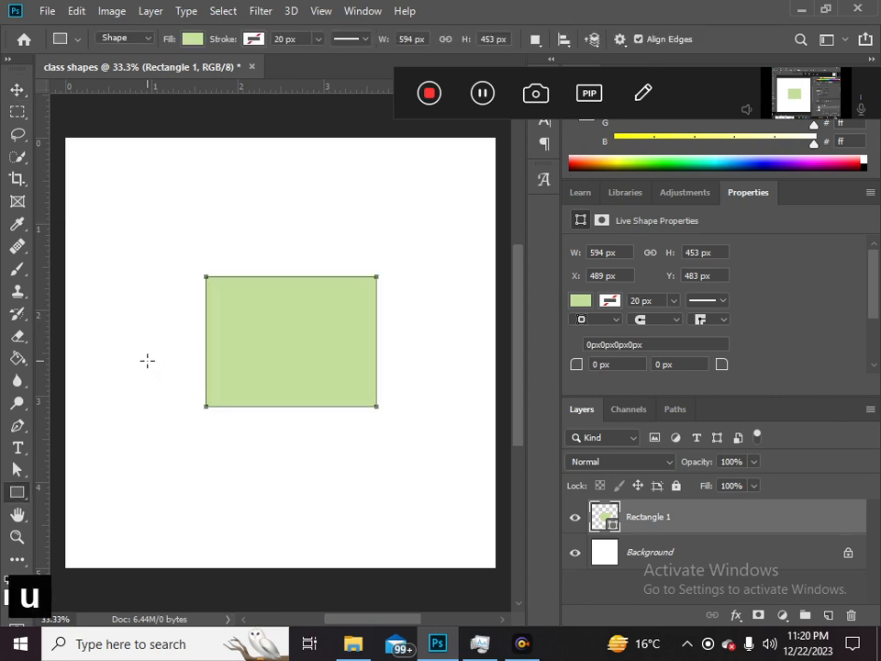
pyautogui.click(192, 41)
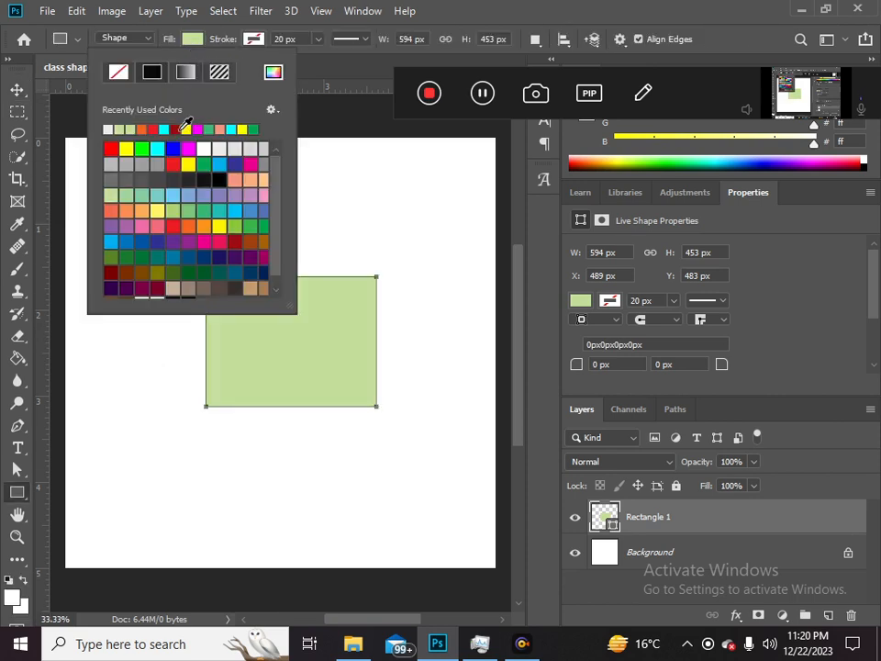
pyautogui.click(185, 127)
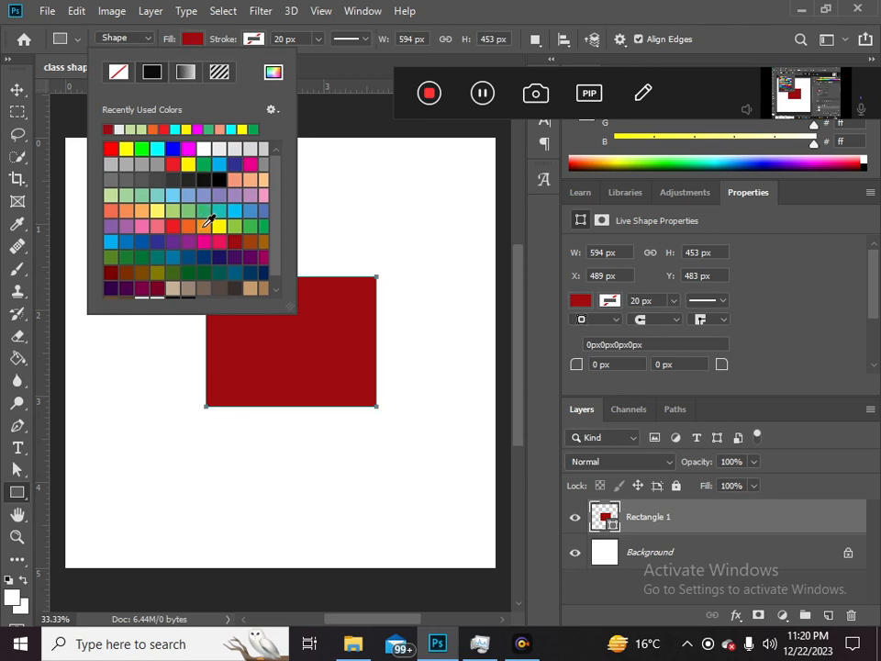
pyautogui.click(202, 226)
pyautogui.click(157, 225)
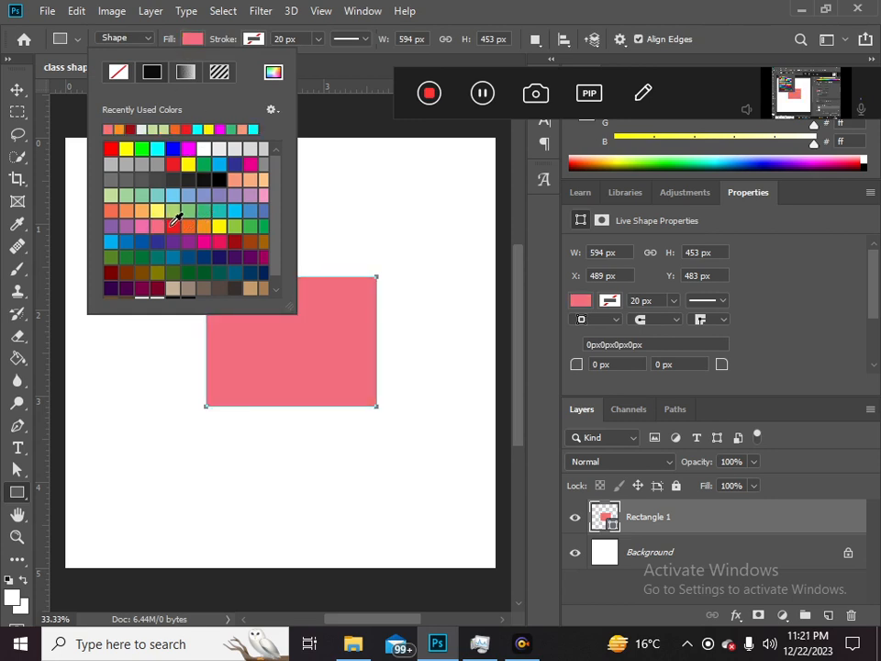
pyautogui.click(173, 210)
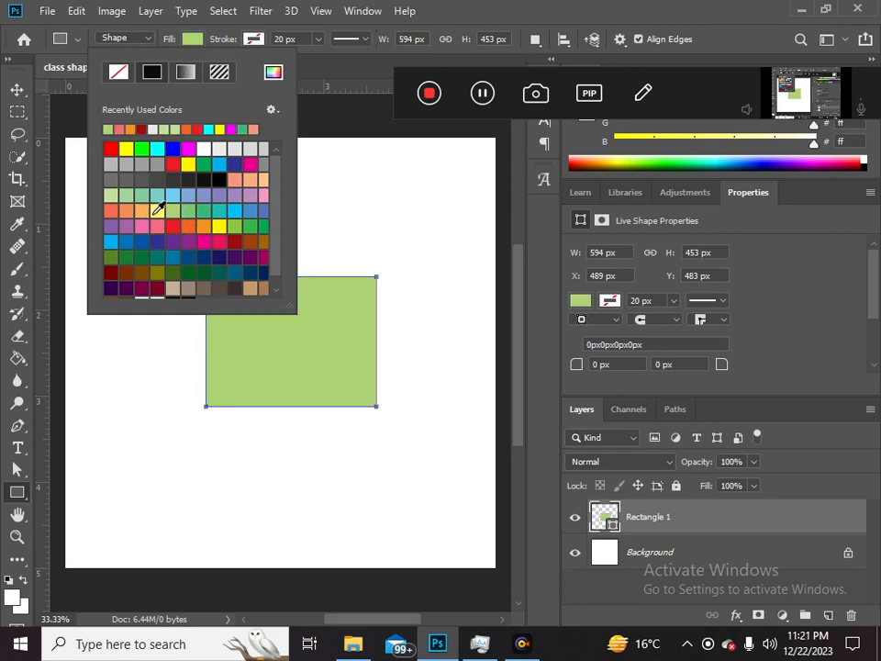
pyautogui.click(144, 210)
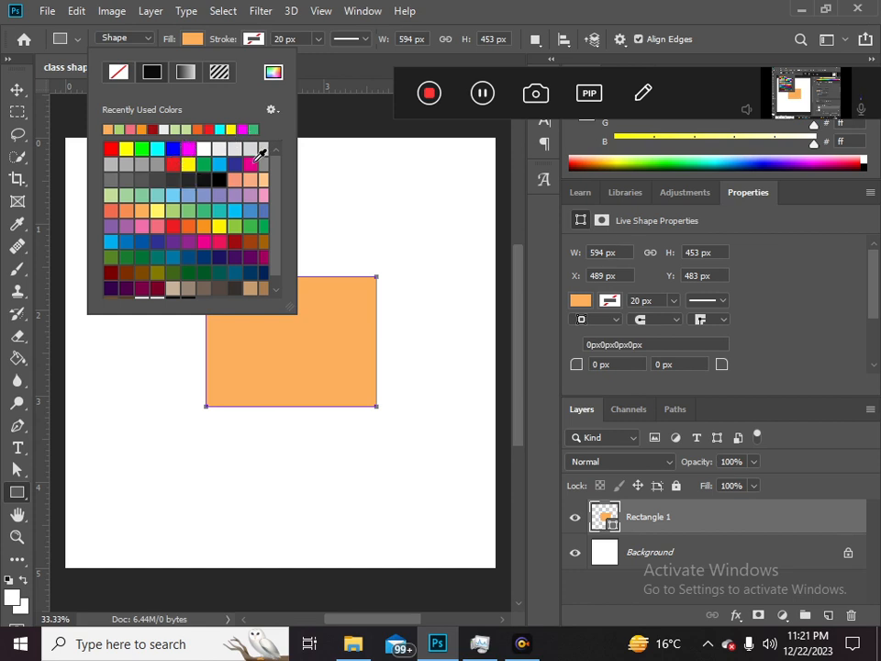
pyautogui.click(251, 165)
pyautogui.click(544, 7)
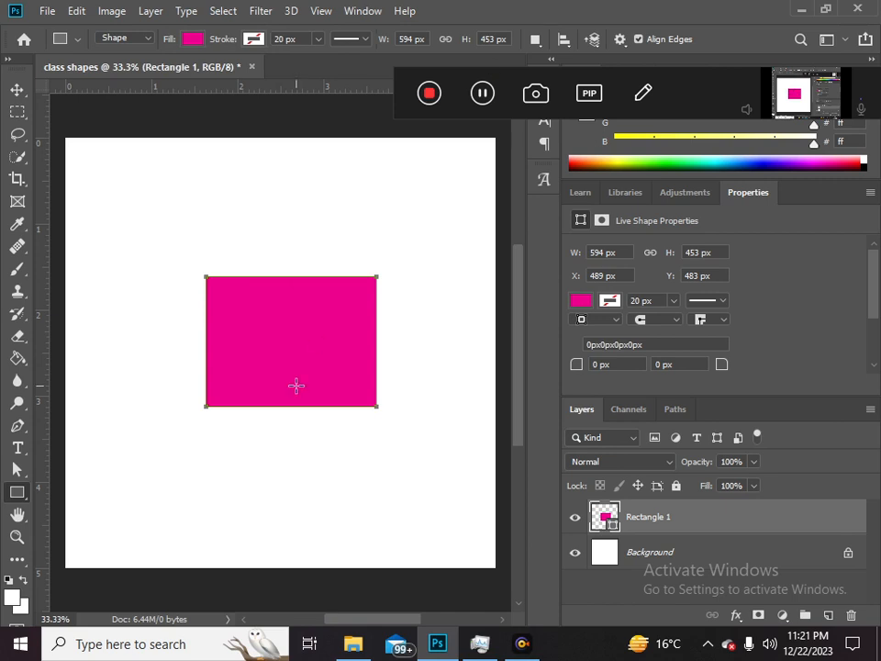
# Move the rectangle to about X 405 px, Y 339 px and give it a solid orange stroke.
pyautogui.press('v')
pyautogui.moveTo(261, 325); pyautogui.dragTo(235, 283)
pyautogui.press('u')
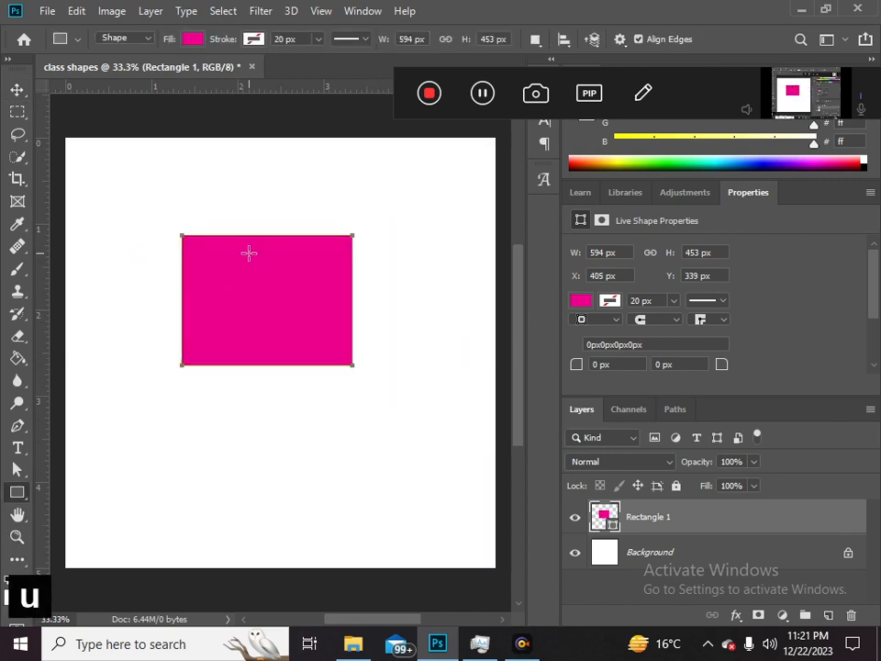
pyautogui.click(253, 39)
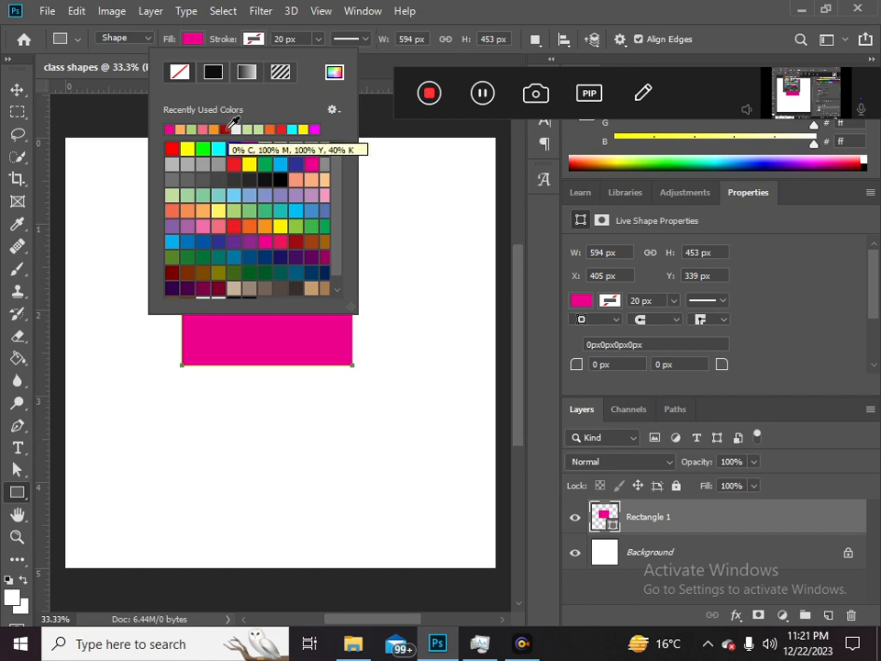
pyautogui.click(273, 120)
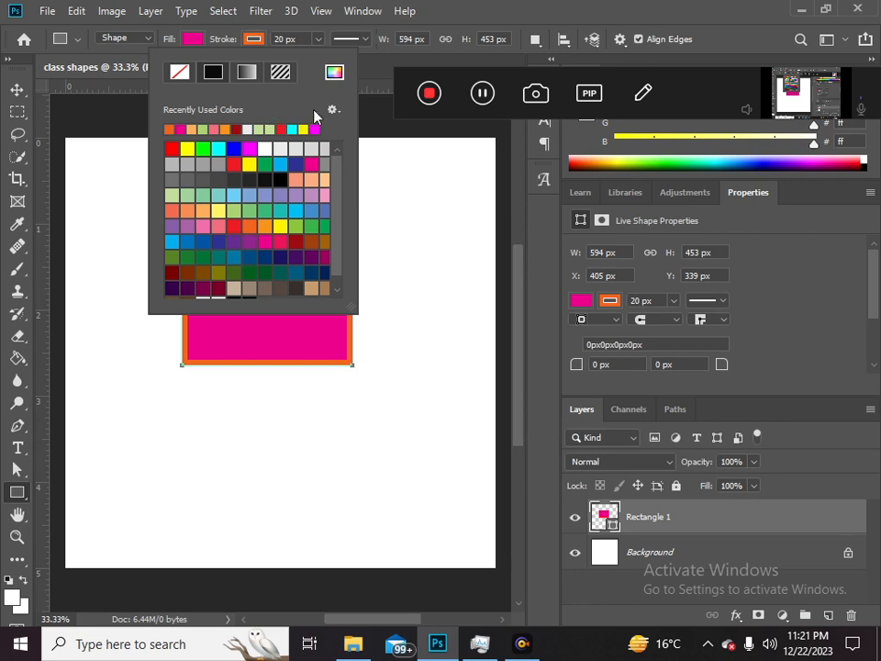
pyautogui.click(255, 39)
# Inspect the rectangle's stroke up close and try stroke widths of 28 px and 12.87 px.
pyautogui.hotkey('ctrl', '+')
pyautogui.hotkey('ctrl', '+')
pyautogui.hotkey('ctrl', '+')
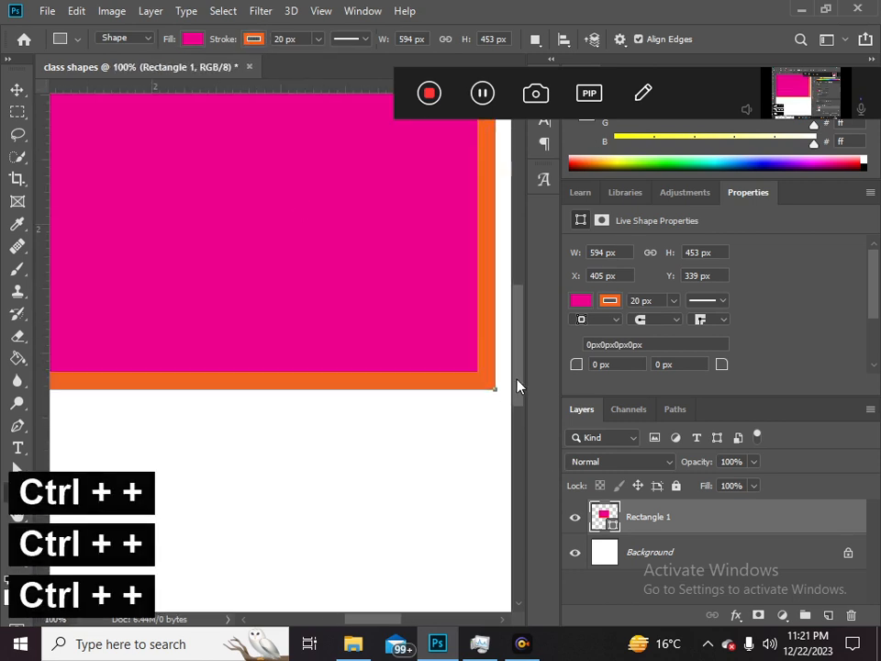
pyautogui.moveTo(517, 386); pyautogui.dragTo(506, 308)
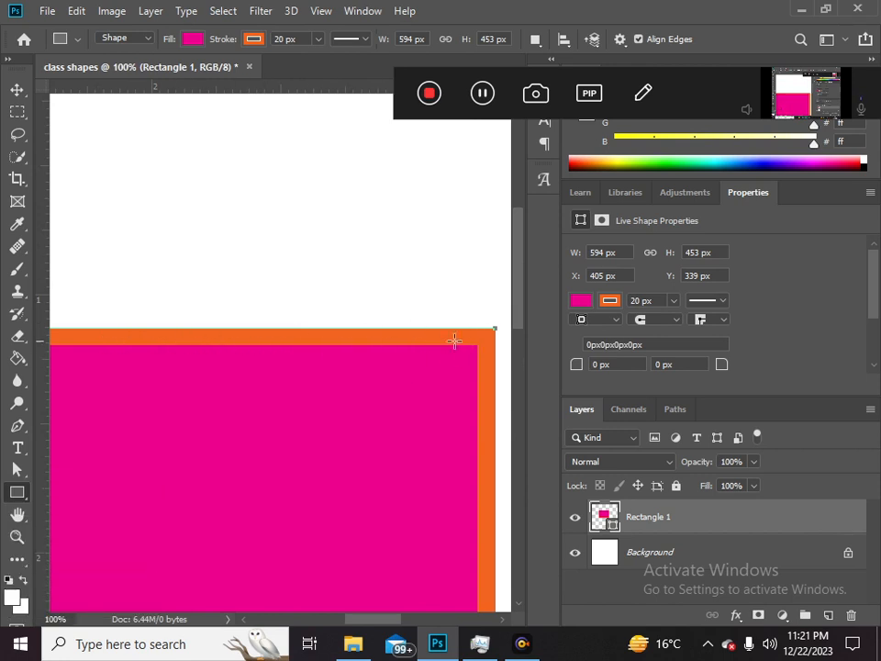
pyautogui.click(252, 39)
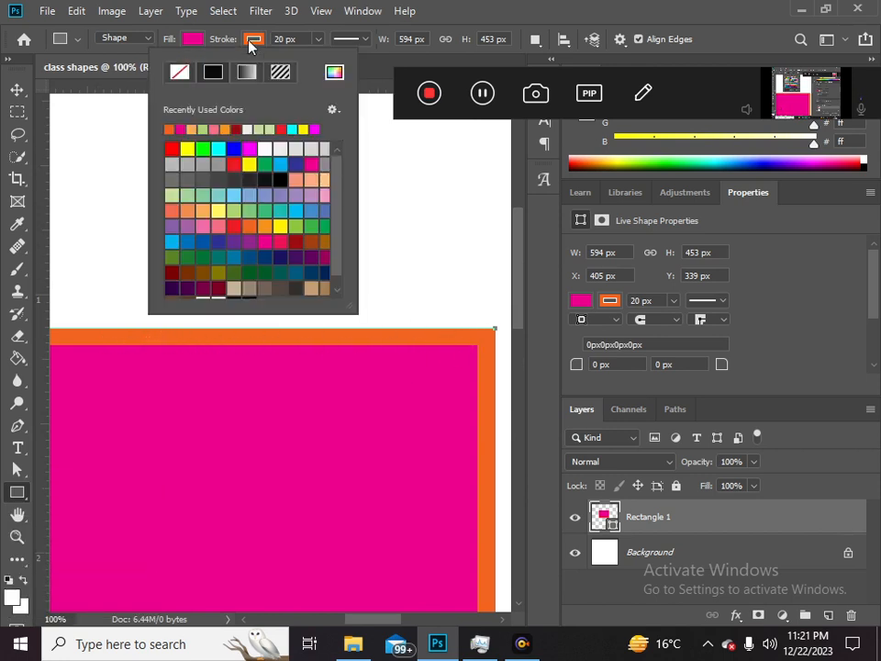
pyautogui.click(251, 40)
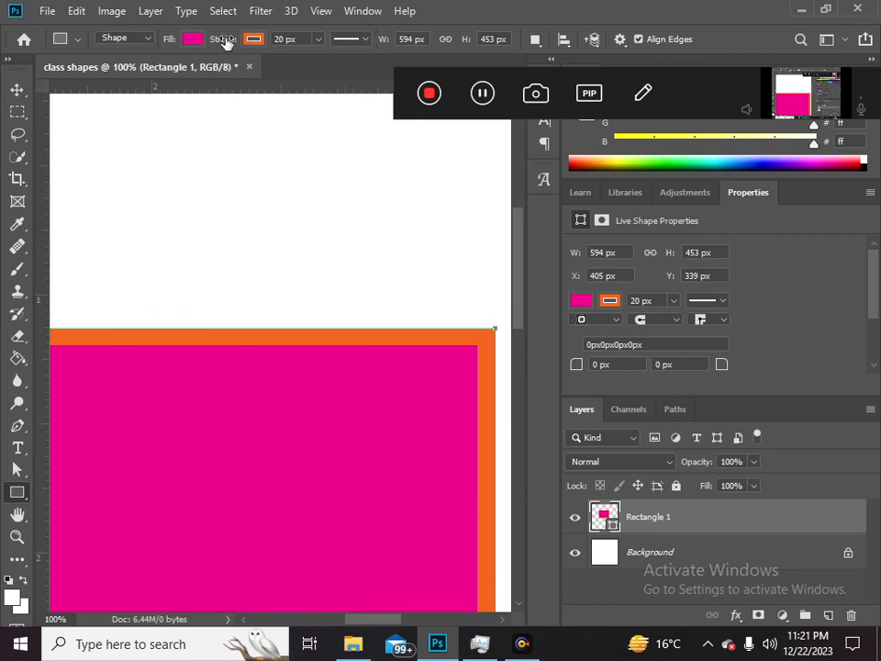
pyautogui.moveTo(225, 44)
pyautogui.mouseDown()
pyautogui.moveTo(258, 43)
pyautogui.moveTo(234, 43)
pyautogui.mouseUp()
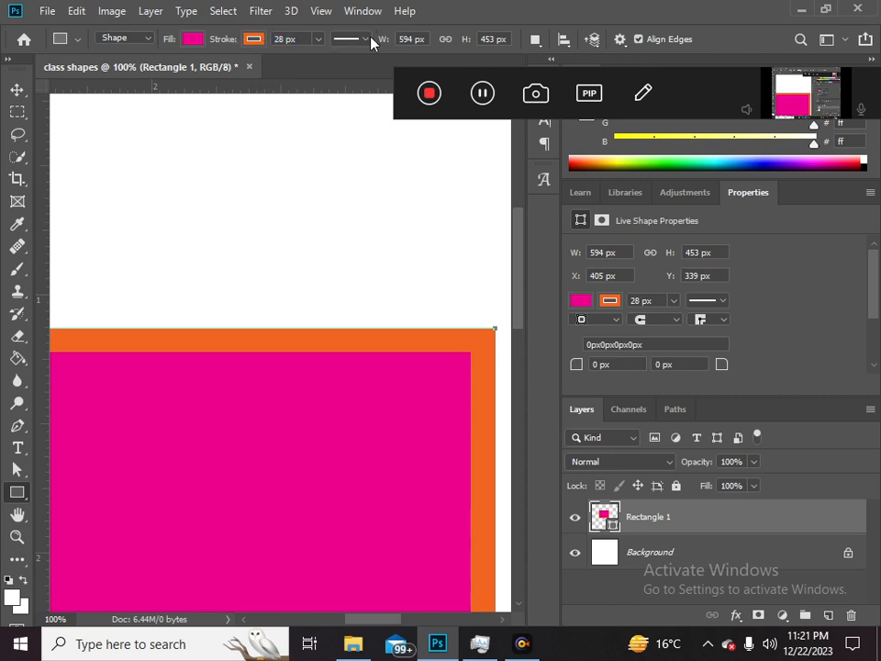
pyautogui.click(317, 39)
pyautogui.moveTo(317, 58)
pyautogui.mouseDown()
pyautogui.moveTo(328, 63)
pyautogui.moveTo(317, 66)
pyautogui.mouseUp()
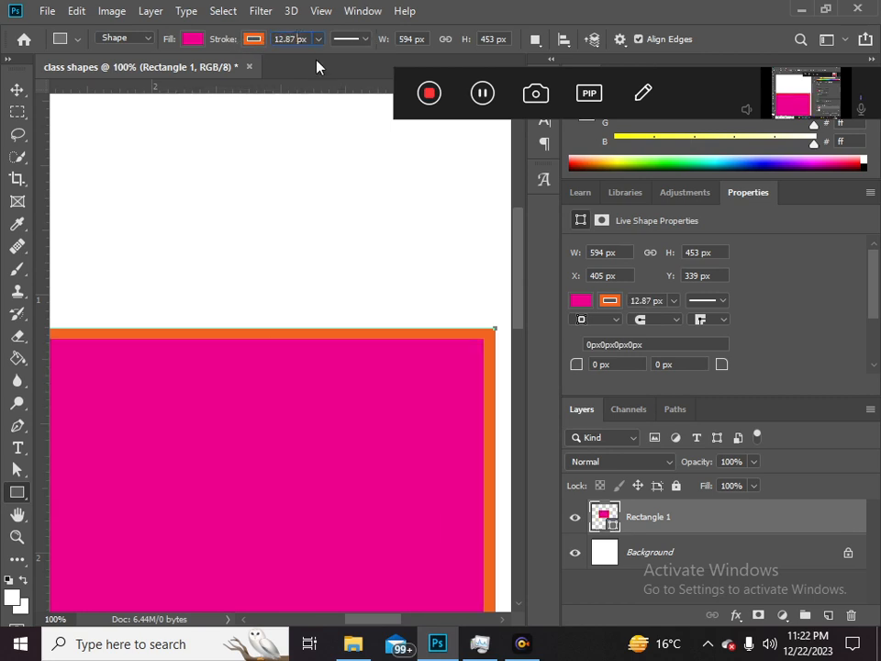
# Set the rectangle's stroke width to exactly 20 px.
pyautogui.press('Left')
pyautogui.press('BackSpace')
pyautogui.press('BackSpace')
pyautogui.press('BackSpace')
pyautogui.press('BackSpace')
pyautogui.press('BackSpace')
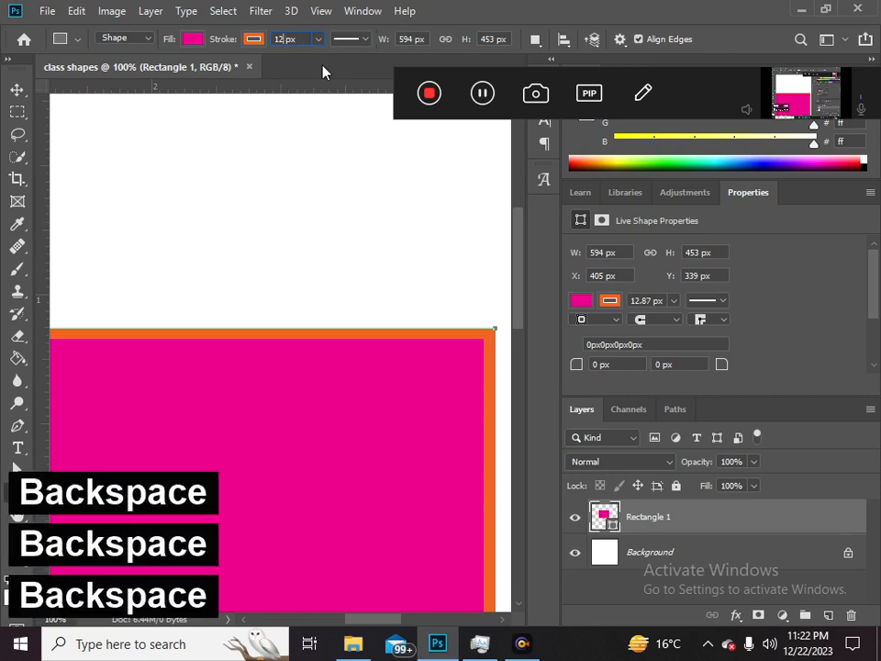
pyautogui.write('20')
pyautogui.press('Return')
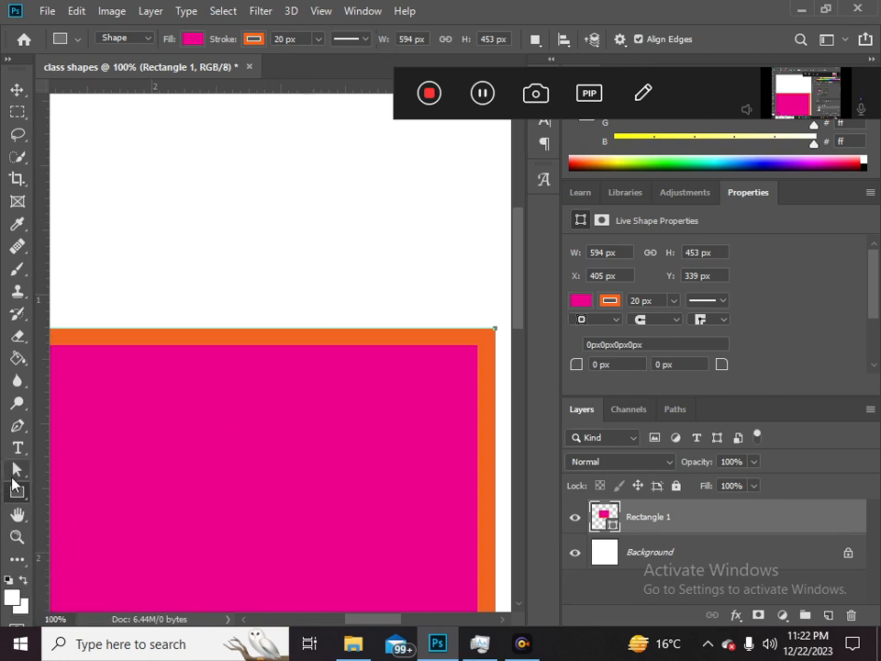
pyautogui.hotkey('ctrl', '-')
pyautogui.hotkey('ctrl', '-')
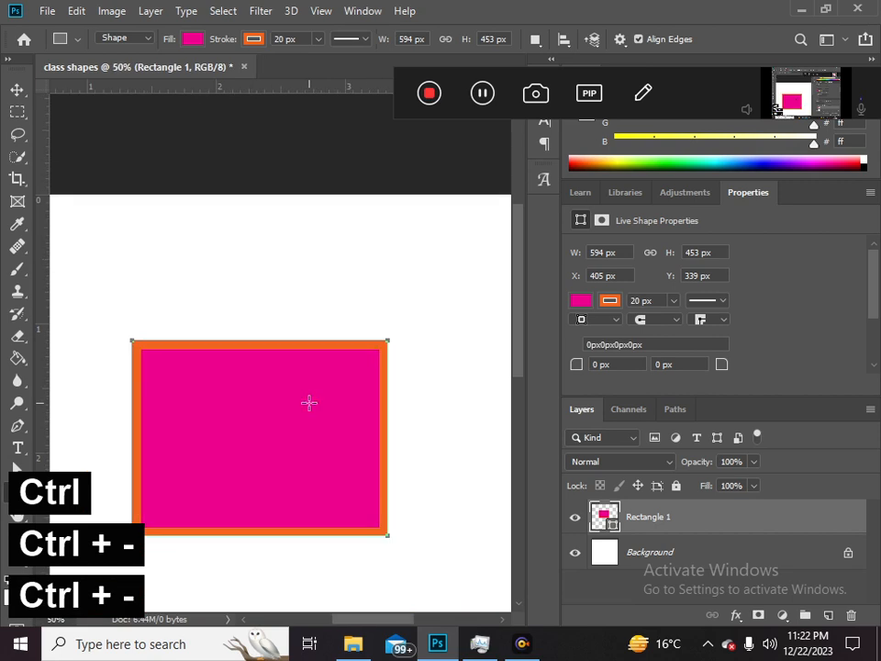
# Move the rectangle to about X 421 px, Y 297 px and change its fill to purple.
pyautogui.press('v')
pyautogui.moveTo(287, 428); pyautogui.dragTo(291, 410)
pyautogui.press('u')
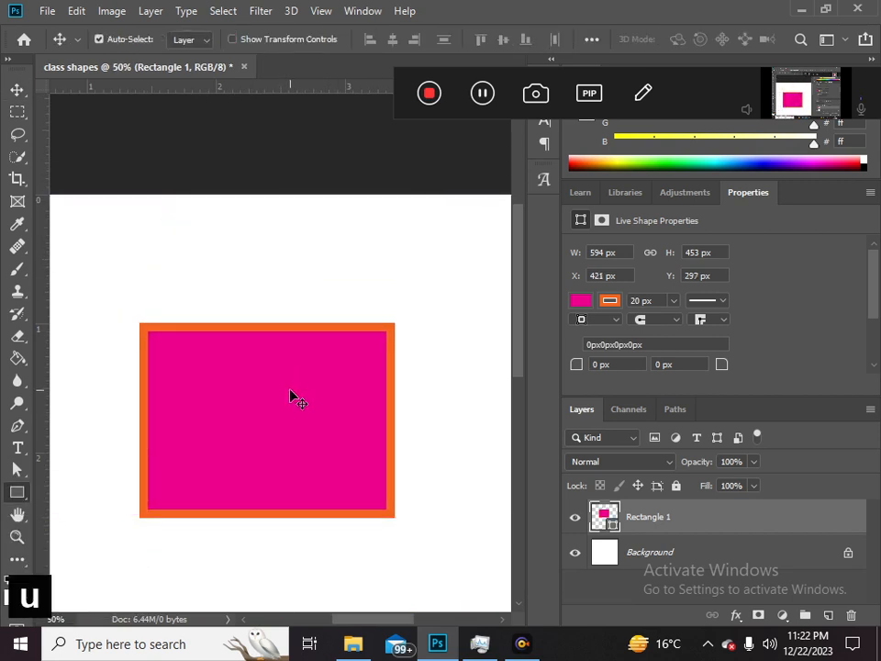
pyautogui.click(192, 38)
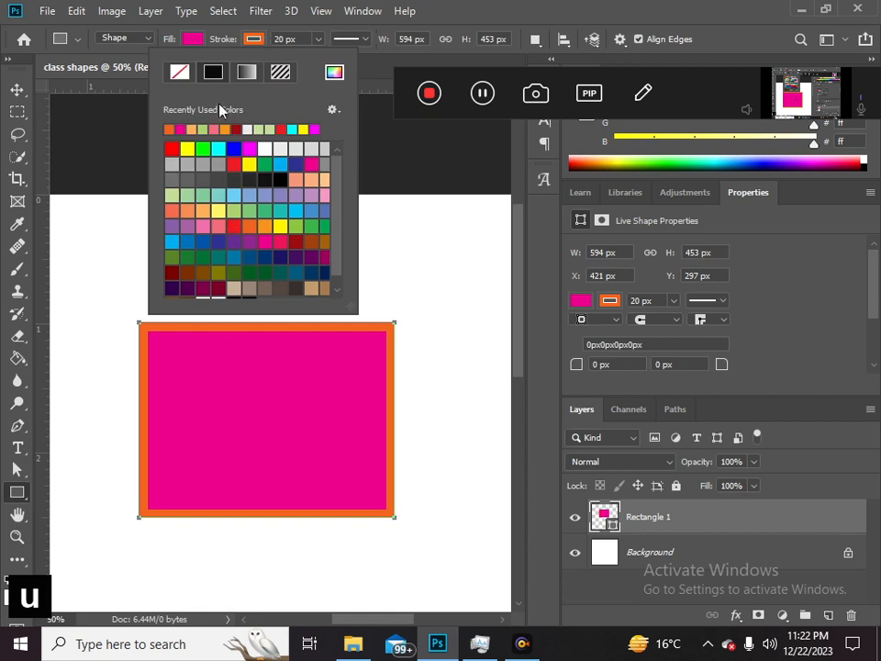
pyautogui.click(194, 42)
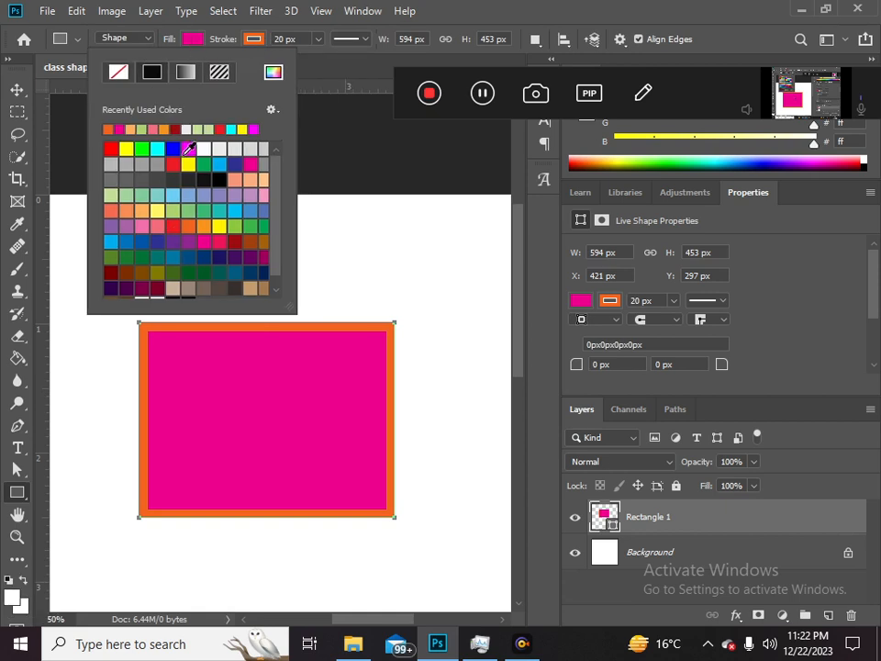
pyautogui.click(188, 243)
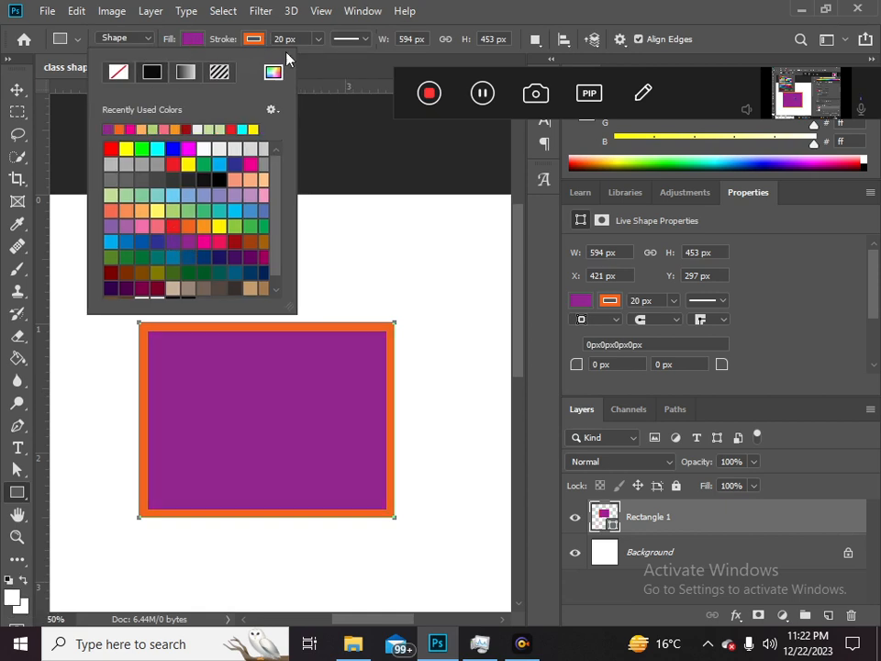
# Change the rectangle's stroke colour to bright magenta.
pyautogui.click(253, 38)
pyautogui.click(254, 39)
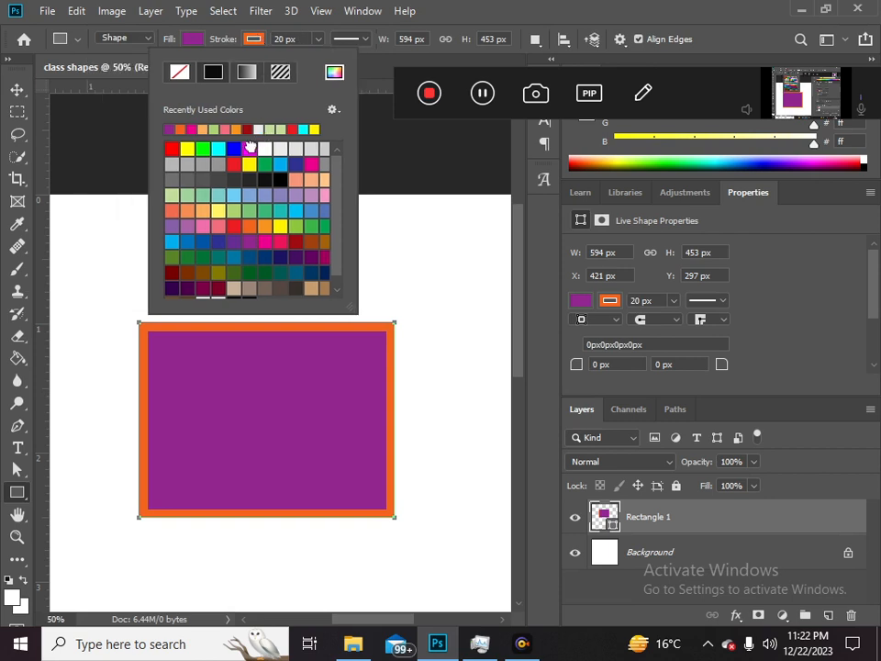
pyautogui.click(249, 146)
pyautogui.click(548, 7)
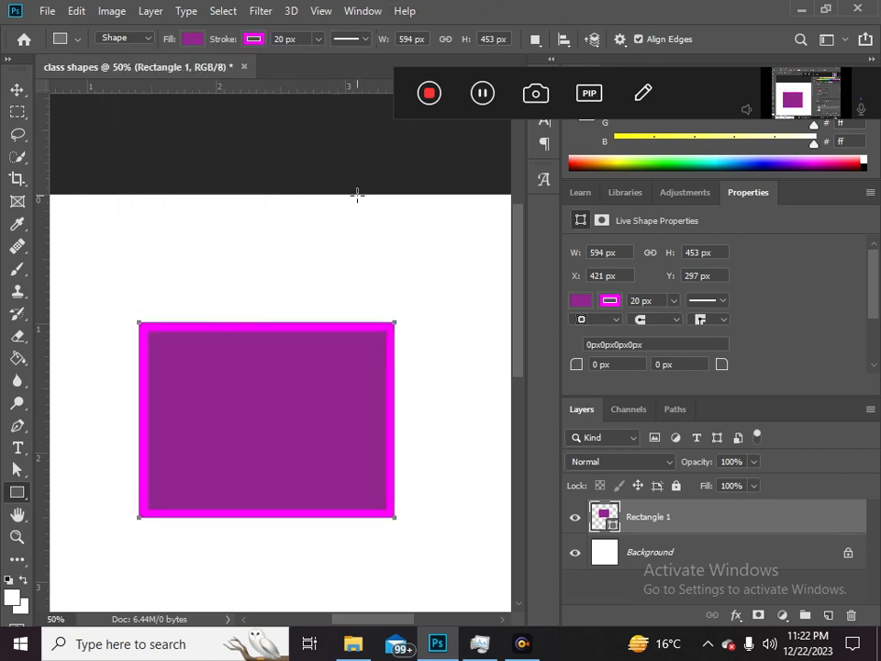
# Move the rectangle up to about X 453 px, Y 165 px, near the top centre of the canvas.
pyautogui.press('space')
pyautogui.press('v')
pyautogui.moveTo(300, 363); pyautogui.dragTo(291, 342)
pyautogui.hotkey('ctrl', '-')
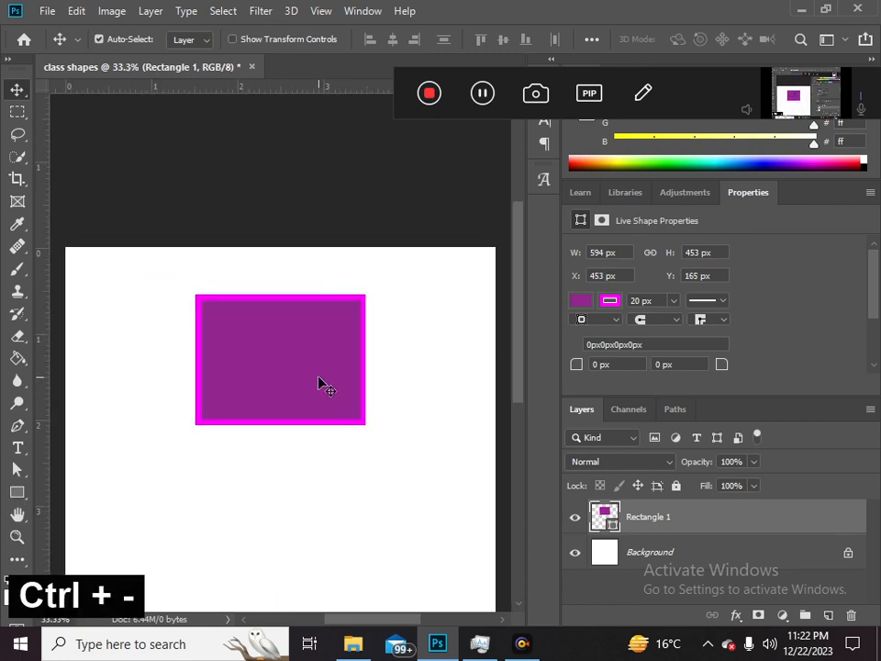
# Draw a rounded rectangle about 702 by 563 px with a 150 px radius on a new layer below the purple rectangle.
pyautogui.click(20, 493)
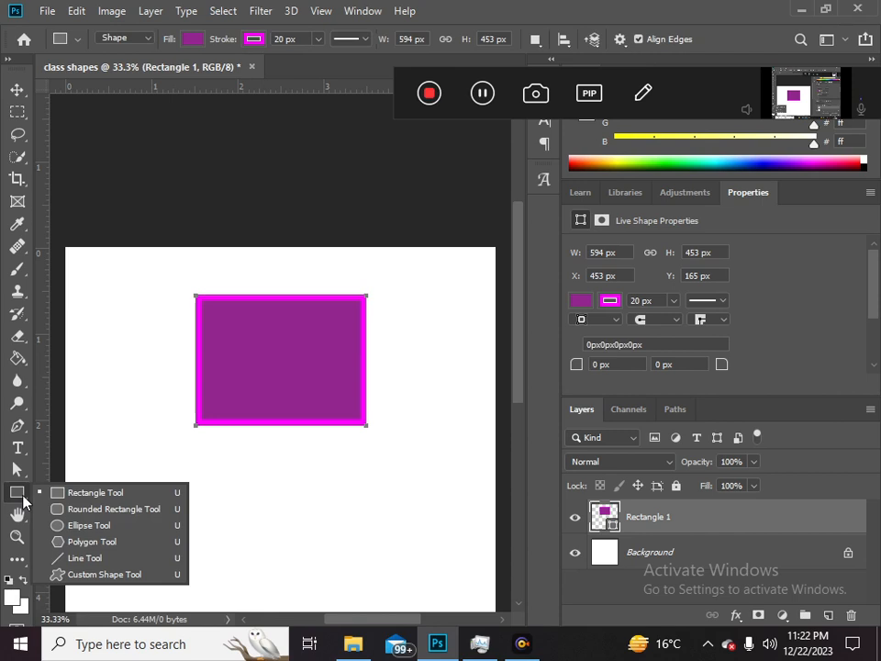
pyautogui.click(83, 517)
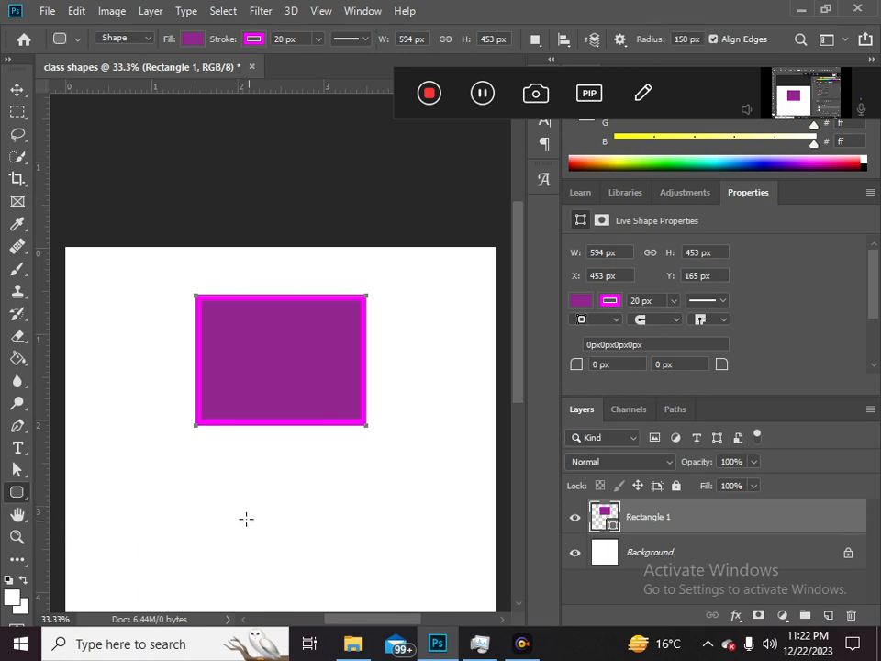
pyautogui.click(828, 615)
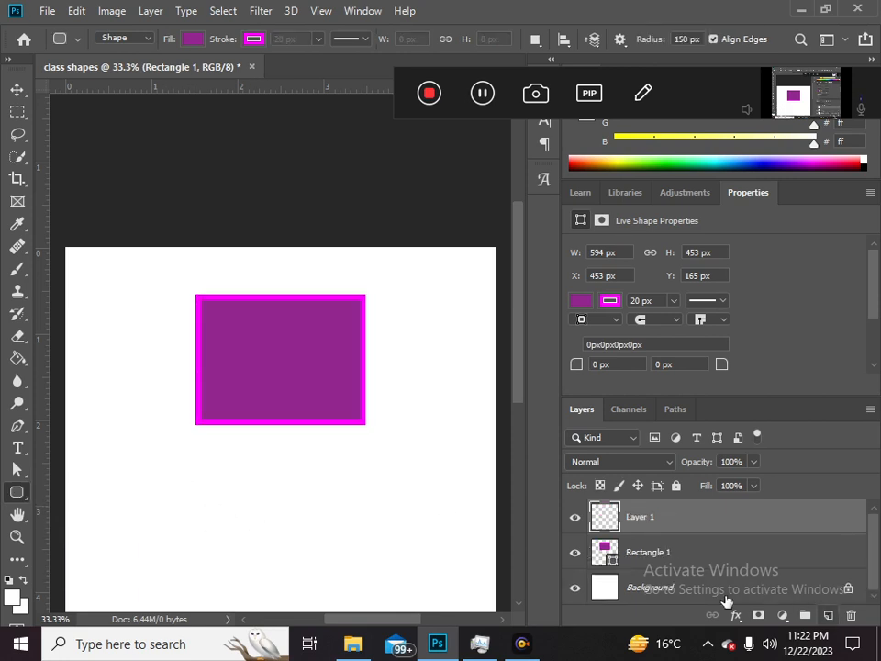
pyautogui.moveTo(157, 481); pyautogui.dragTo(358, 591)
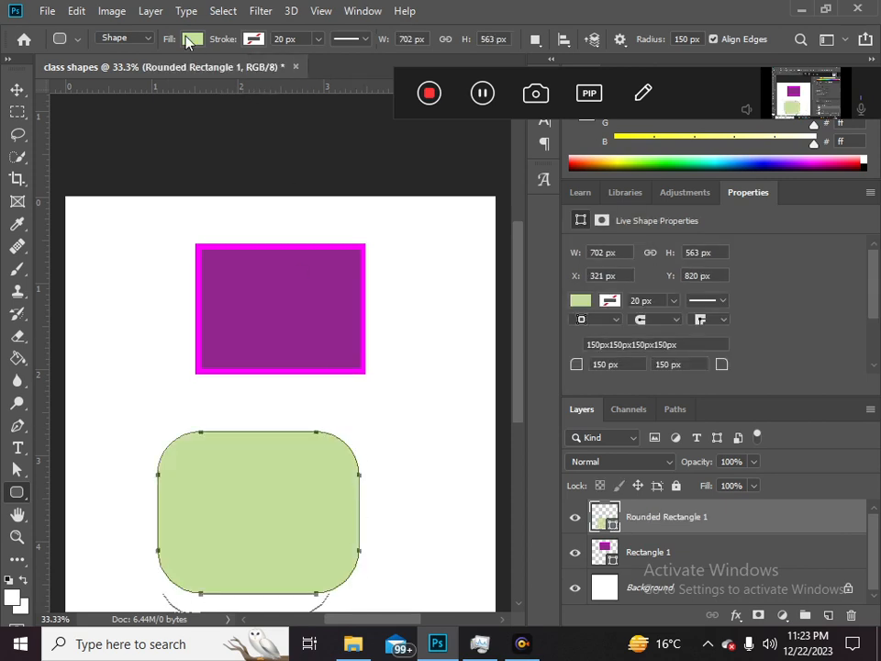
# Give the rounded rectangle an orange fill and a red stroke.
pyautogui.click(191, 39)
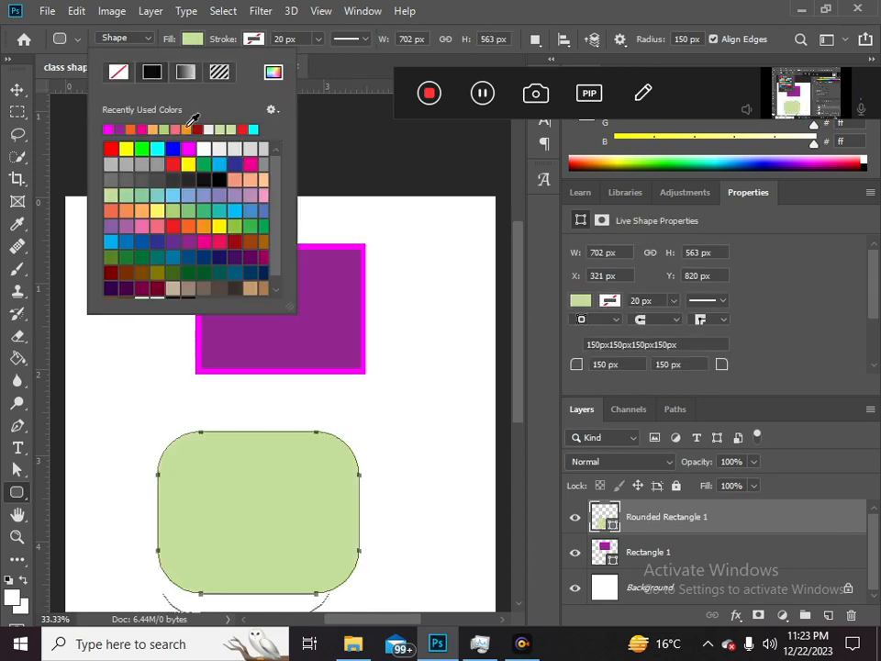
pyautogui.click(187, 128)
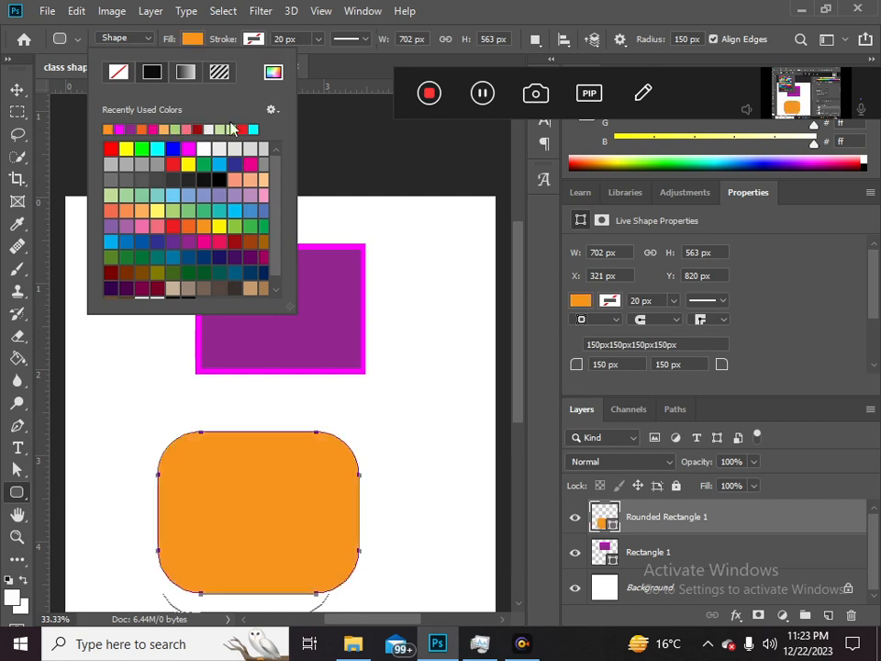
pyautogui.click(687, 527)
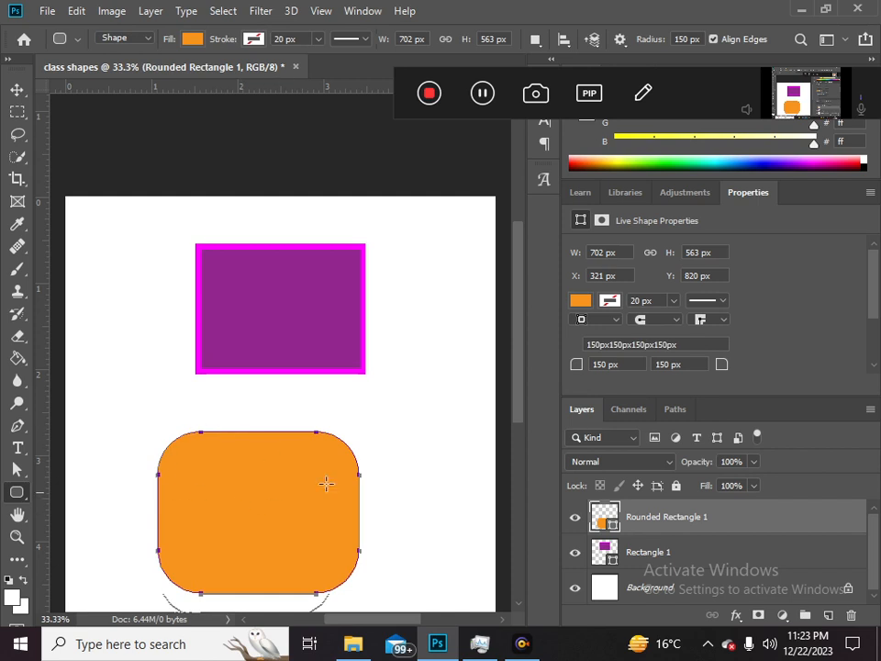
pyautogui.click(190, 37)
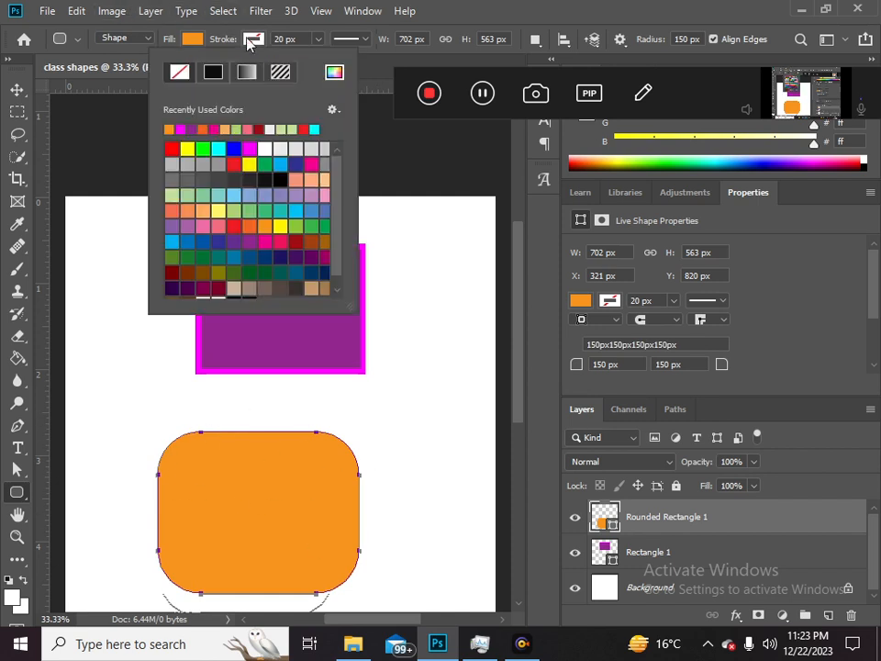
pyautogui.click(237, 228)
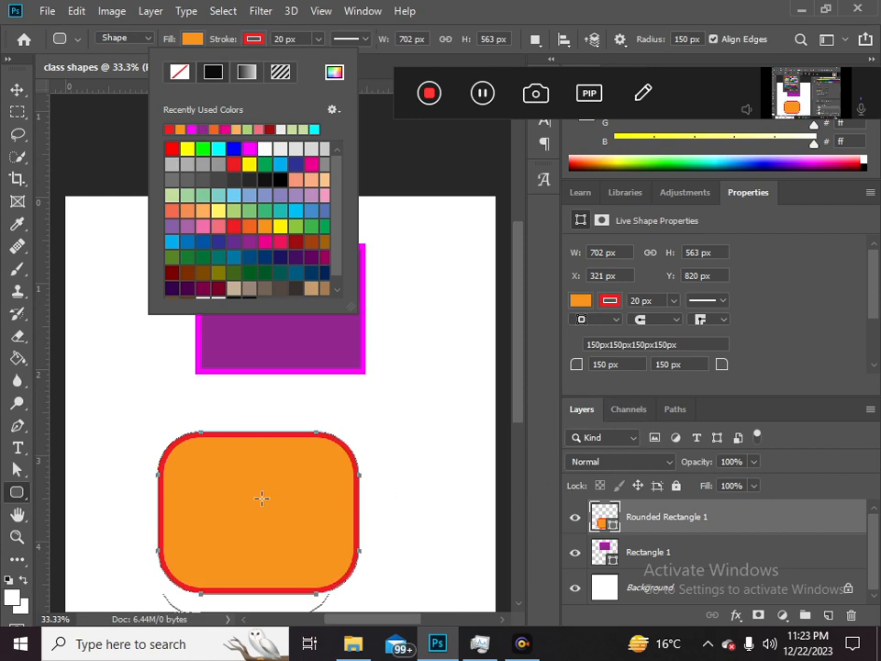
# Move the rounded rectangle to about X 453 px, Y 750 px and the purple rectangle to about X 561 px, Y 165 px.
pyautogui.press('v')
pyautogui.moveTo(267, 478); pyautogui.dragTo(289, 450)
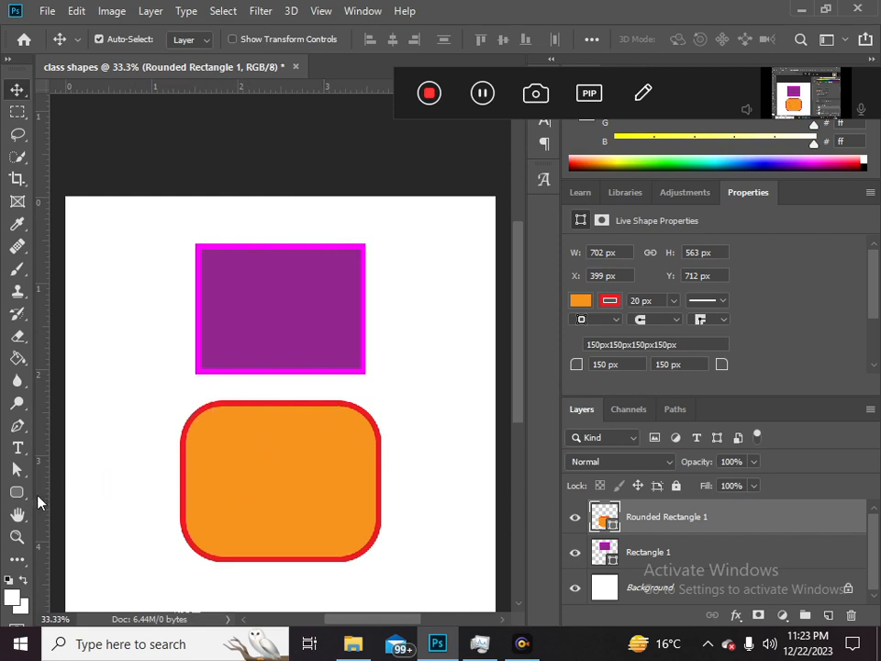
pyautogui.moveTo(243, 478)
pyautogui.mouseDown()
pyautogui.moveTo(251, 496)
pyautogui.moveTo(257, 489)
pyautogui.mouseUp()
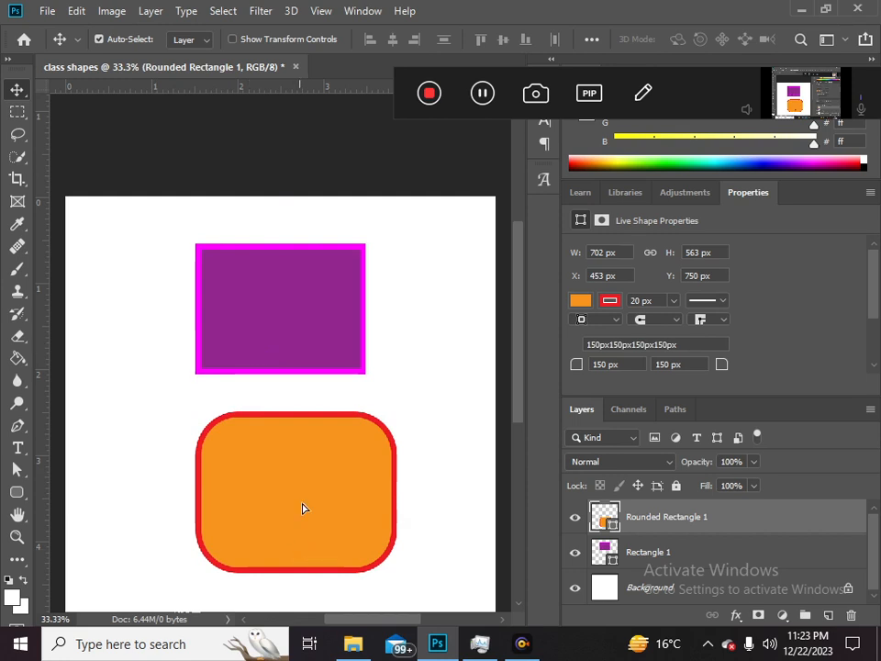
pyautogui.moveTo(304, 509); pyautogui.dragTo(291, 458)
pyautogui.moveTo(243, 289); pyautogui.dragTo(271, 301)
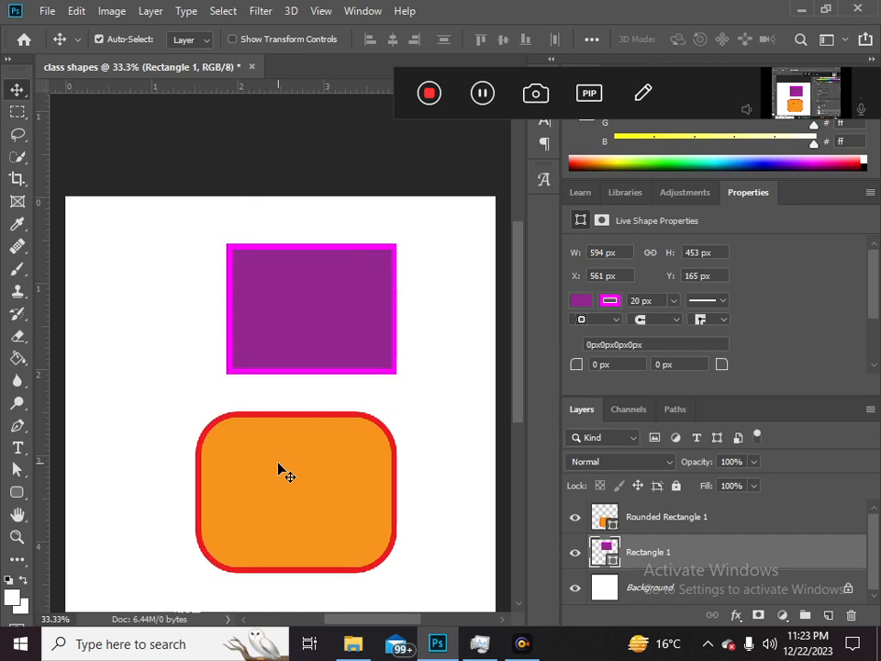
# Delete both shapes and draw an ellipse about 1053 by 587 px in the upper half of the canvas.
pyautogui.press('Delete')
pyautogui.press('Delete')
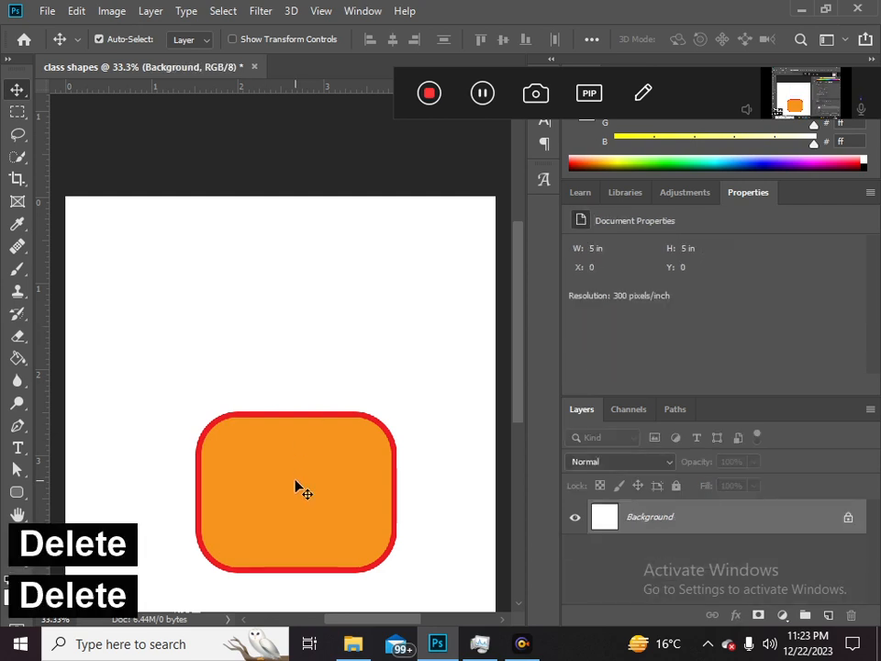
pyautogui.click(17, 492)
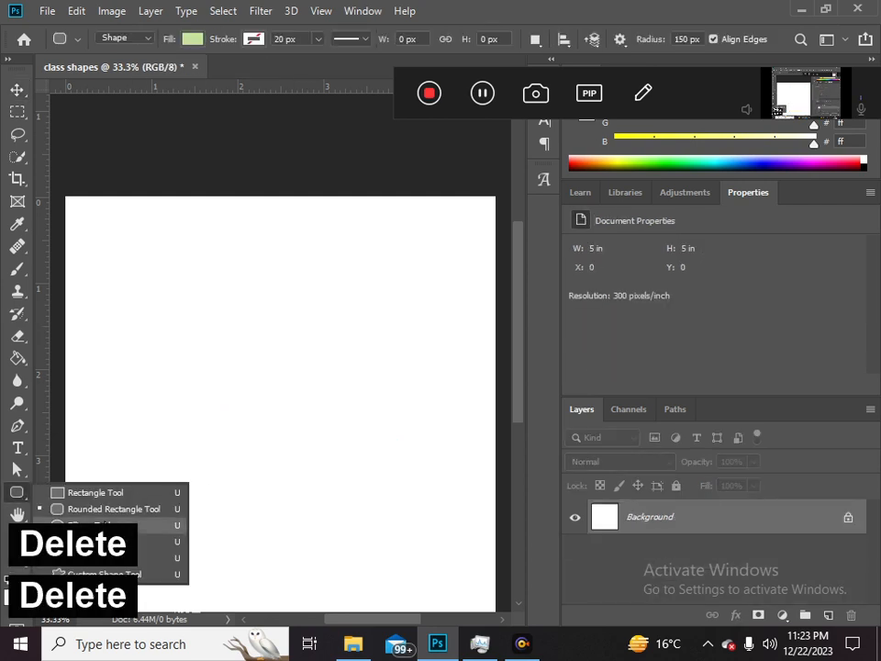
pyautogui.click(92, 525)
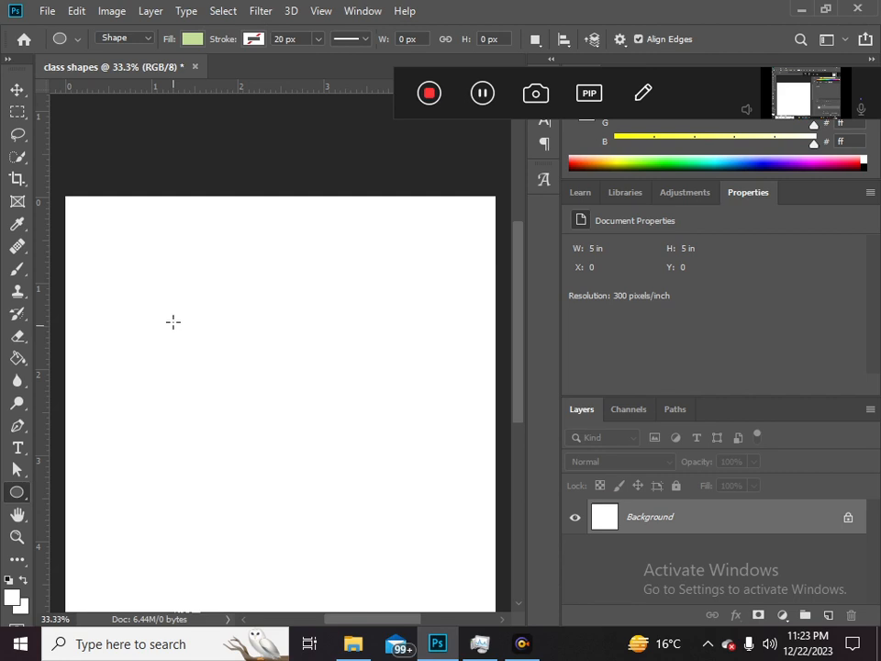
pyautogui.moveTo(131, 275); pyautogui.dragTo(369, 461)
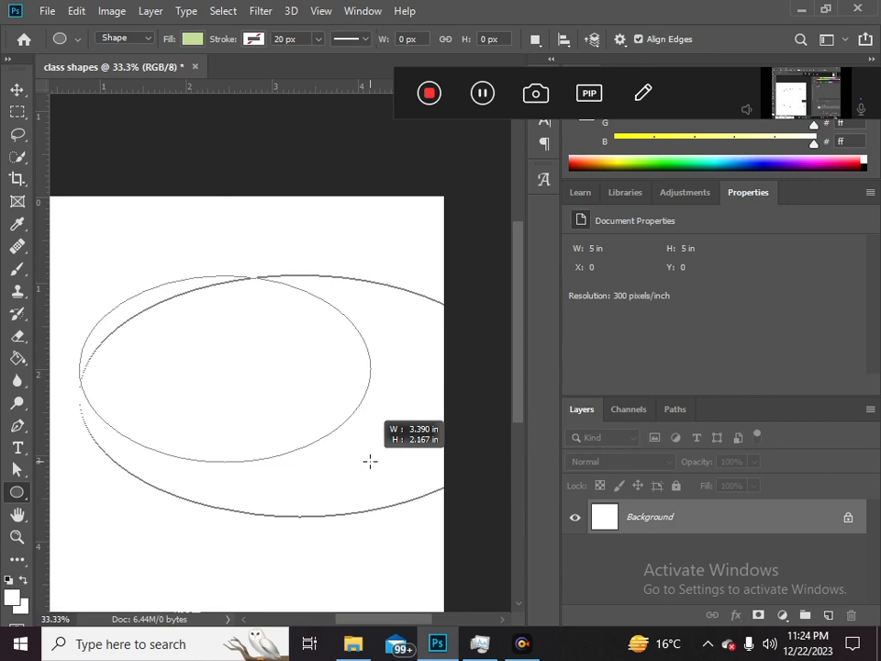
pyautogui.moveTo(370, 460)
pyautogui.mouseDown()
pyautogui.moveTo(350, 468)
pyautogui.moveTo(380, 442)
pyautogui.moveTo(384, 454)
pyautogui.moveTo(380, 443)
pyautogui.mouseUp()
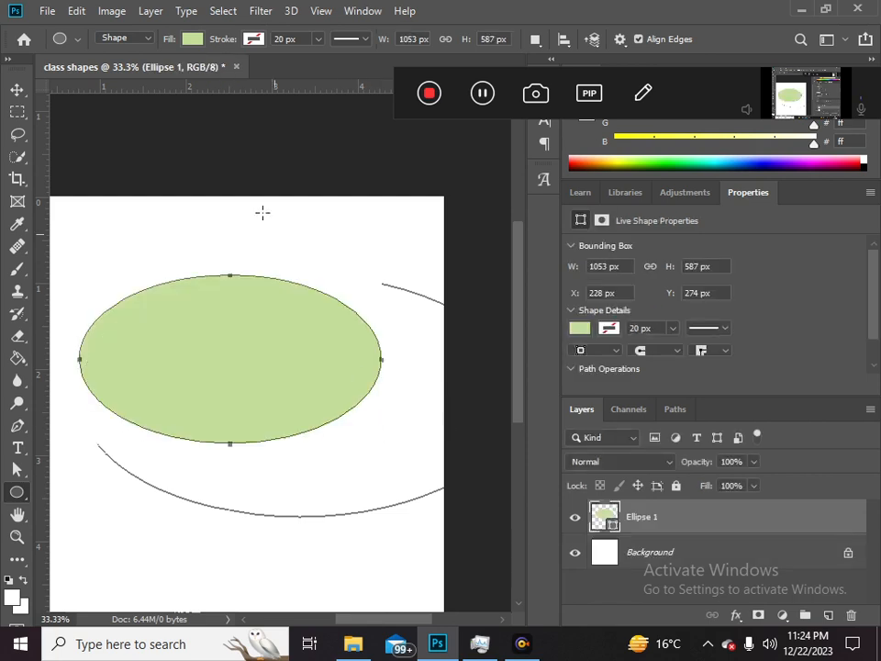
# Give the ellipse a magenta-pink fill and a light green stroke 57 px wide.
pyautogui.click(192, 39)
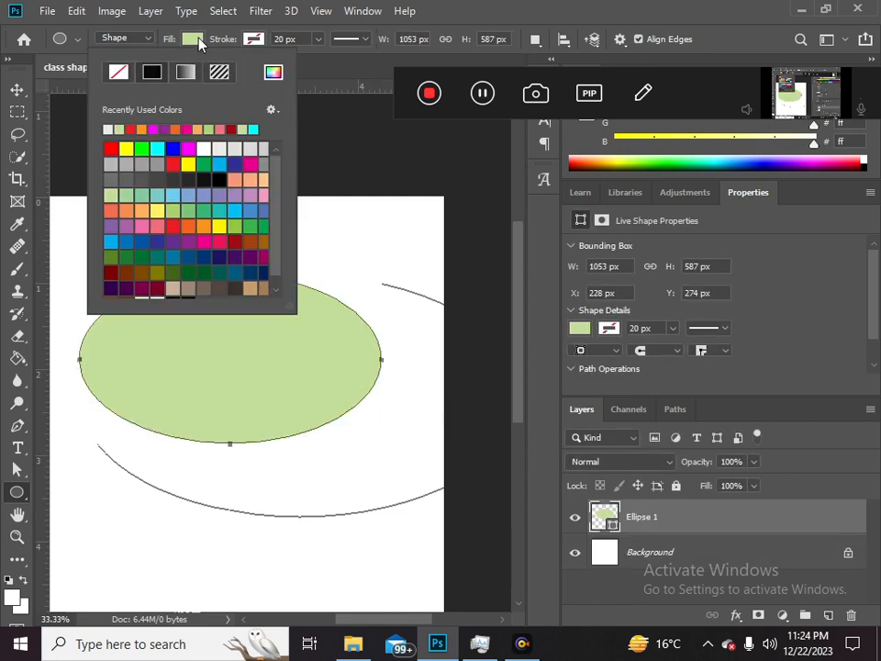
pyautogui.click(188, 128)
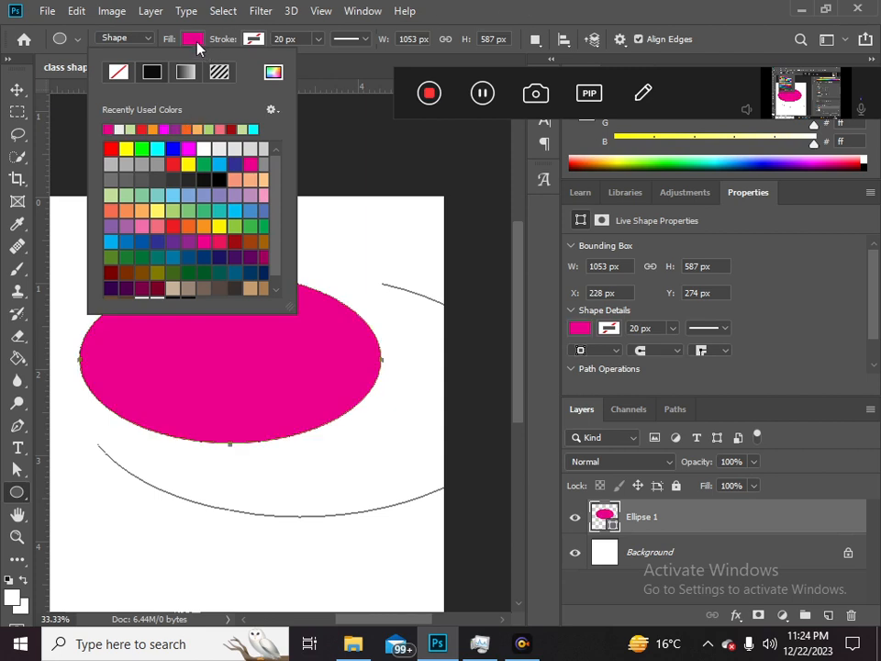
pyautogui.click(197, 42)
pyautogui.click(252, 39)
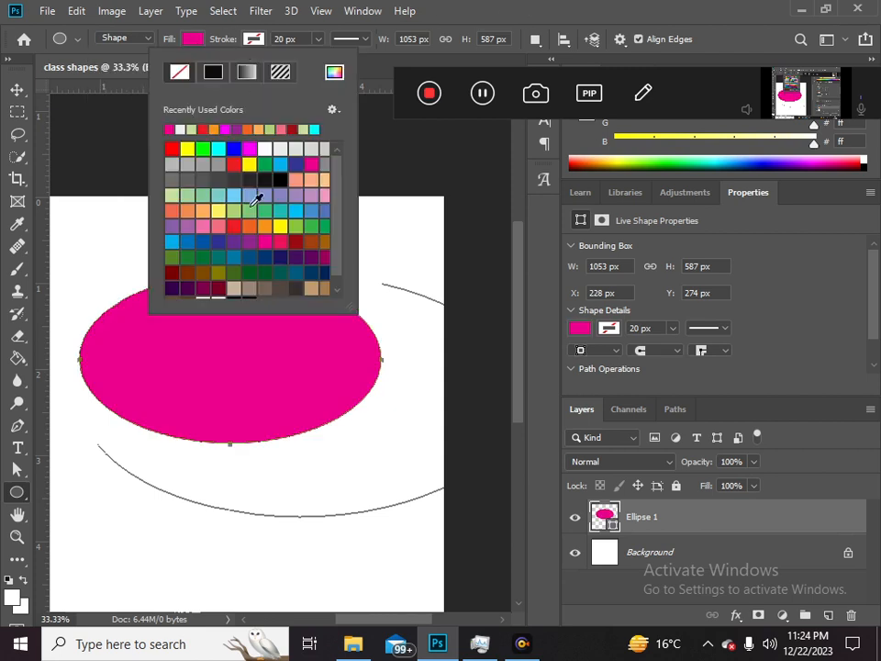
pyautogui.click(250, 210)
pyautogui.click(528, 8)
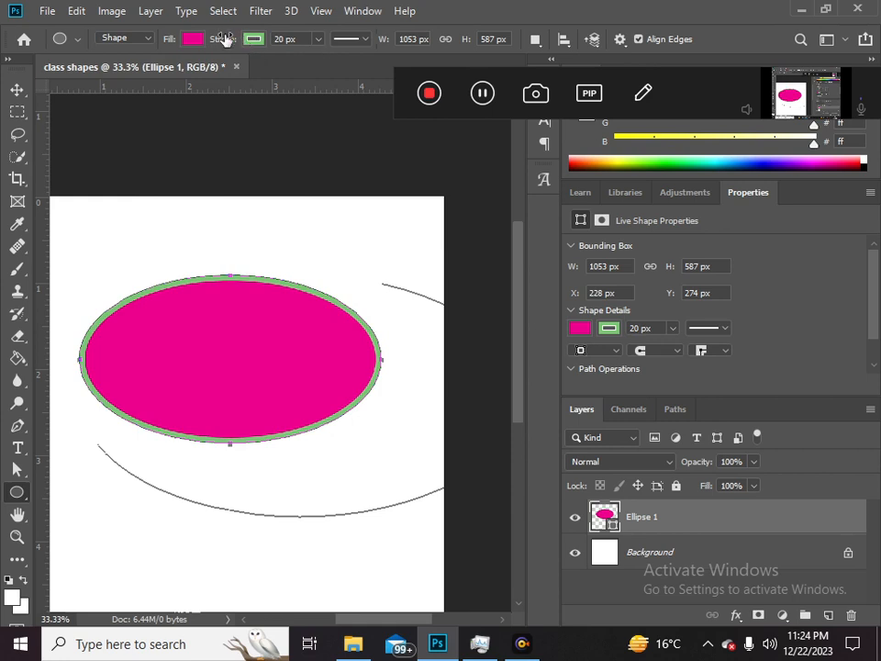
pyautogui.moveTo(223, 39)
pyautogui.mouseDown()
pyautogui.moveTo(266, 39)
pyautogui.moveTo(255, 39)
pyautogui.mouseUp()
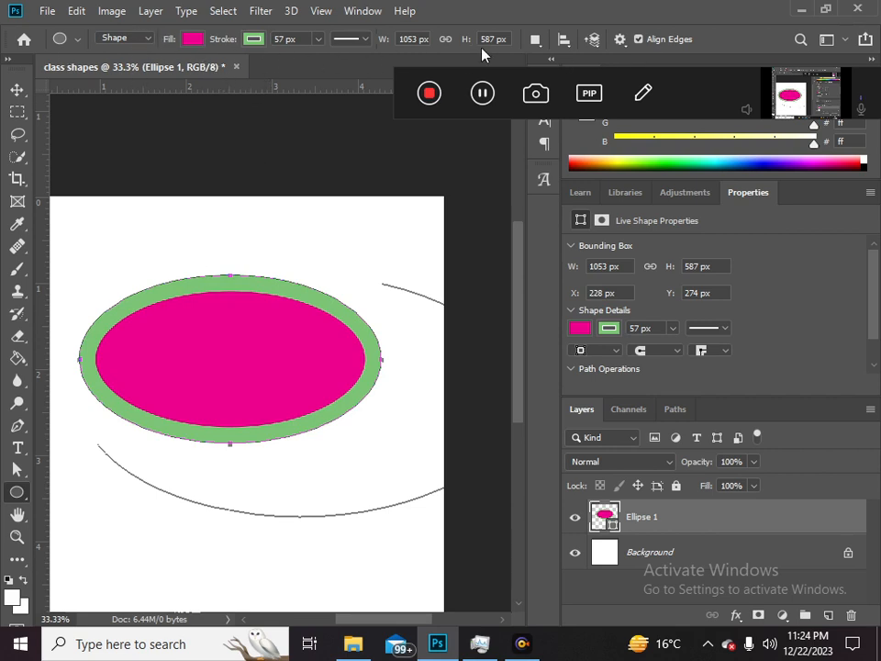
# Delete the ellipse and switch to the Polygon tool.
pyautogui.rightClick(17, 500)
pyautogui.click(16, 500)
pyautogui.press('v')
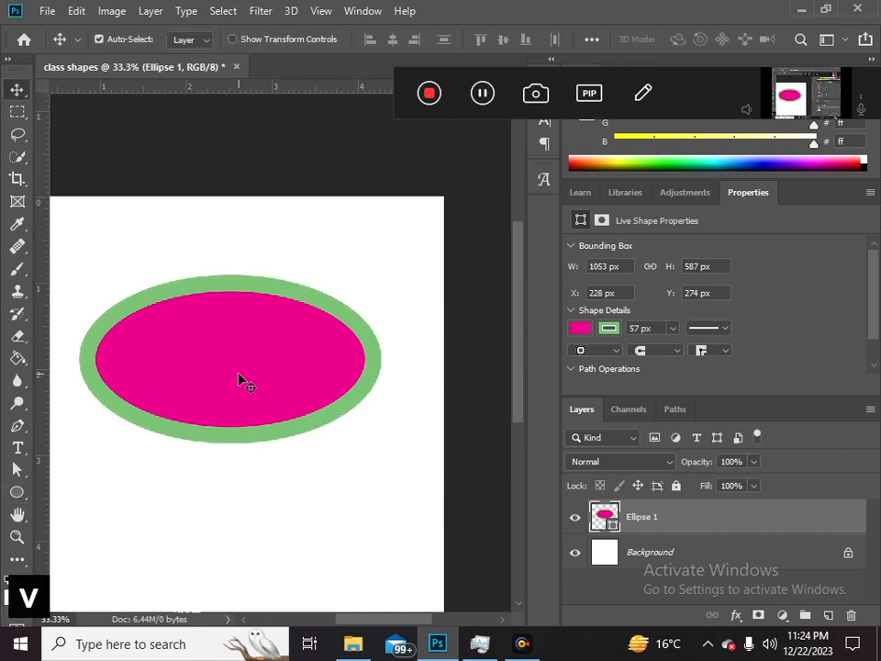
pyautogui.press('Delete')
pyautogui.rightClick(17, 492)
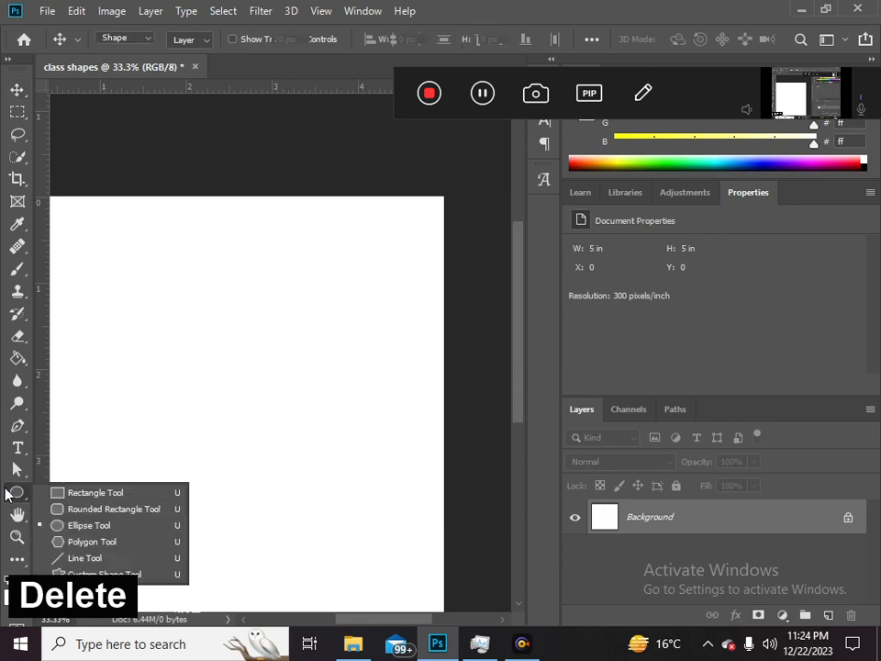
pyautogui.click(96, 543)
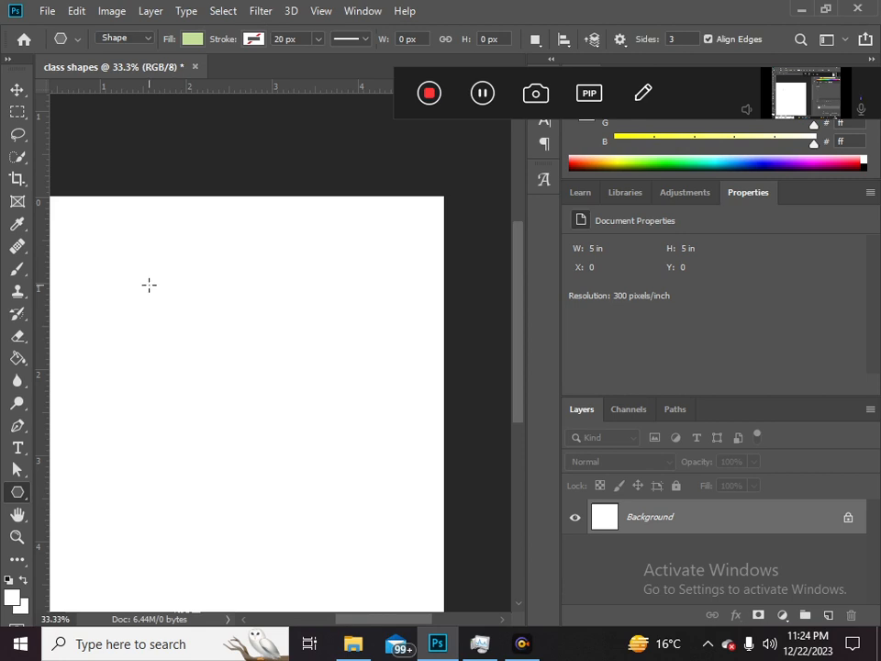
# Draw a three-sided polygon about 258 by 224 px near the canvas's upper left and undo it.
pyautogui.moveTo(149, 285); pyautogui.dragTo(181, 308)
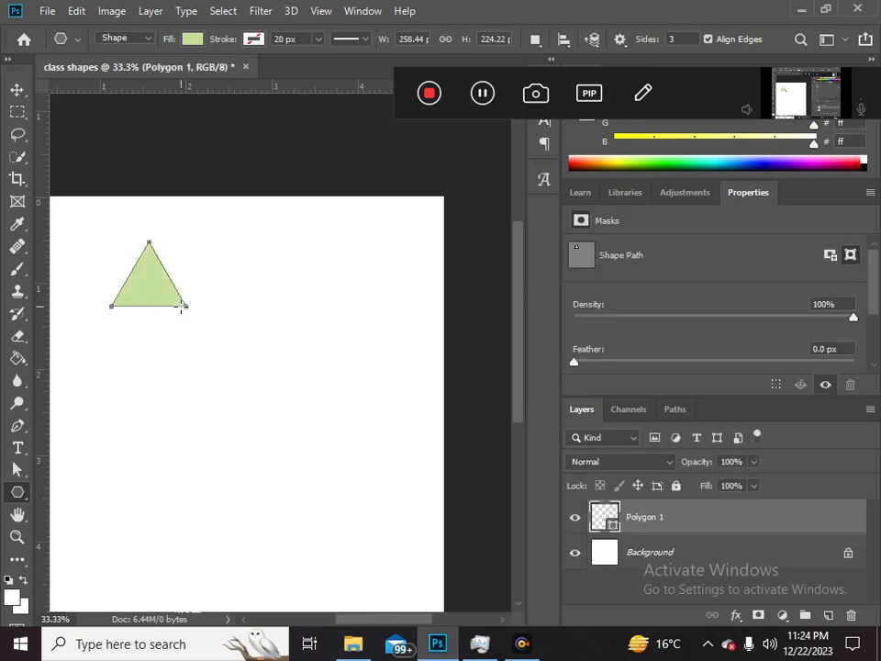
pyautogui.hotkey('ctrl', 'z')
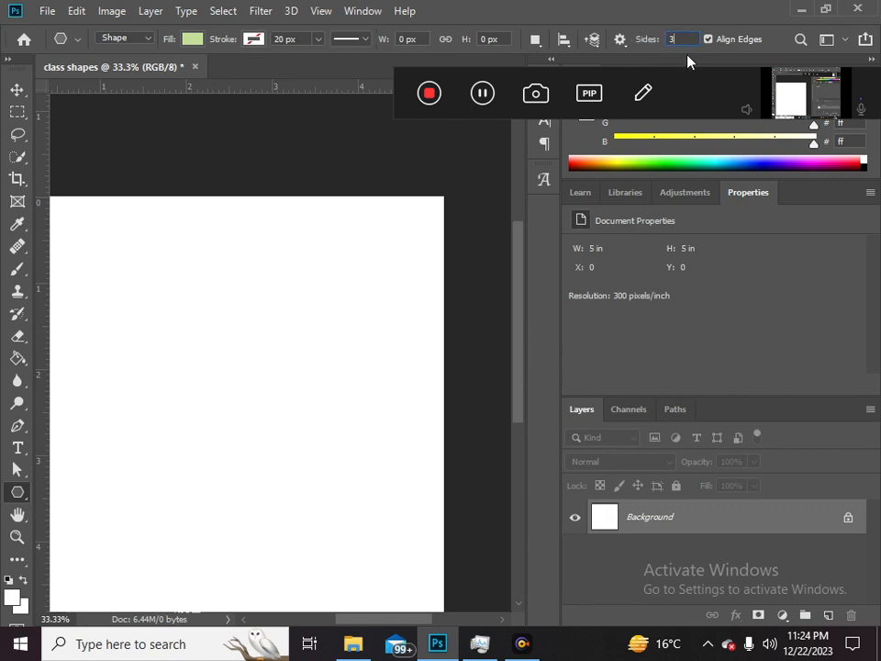
# Set the number of polygon sides to 5.
pyautogui.press('BackSpace')
pyautogui.write('5')
pyautogui.press('Return')
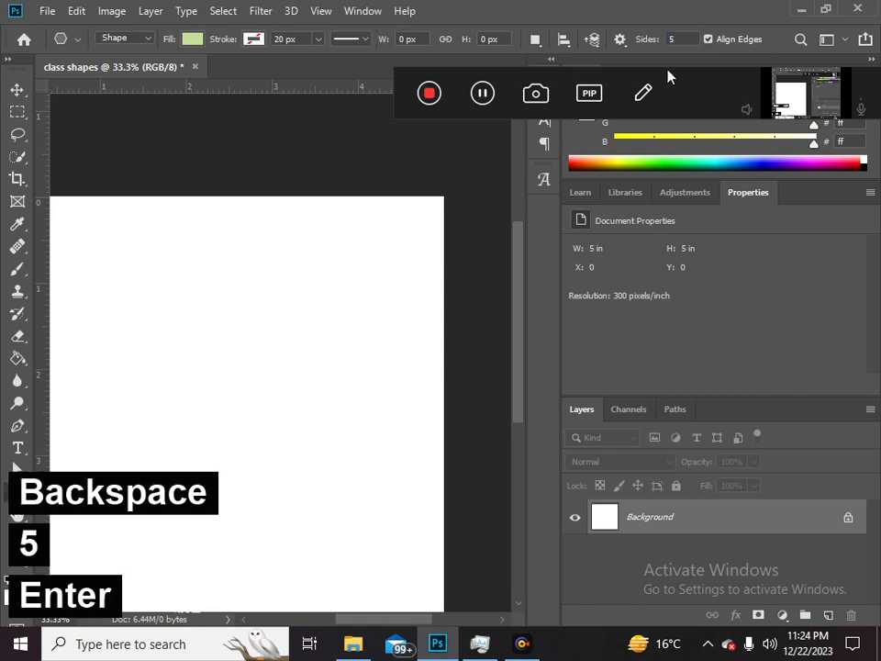
# Draw a pentagon about 558 by 531 px at the canvas's upper left and a ten-sided polygon about 964 by 996 px below it.
pyautogui.moveTo(171, 299); pyautogui.dragTo(250, 274)
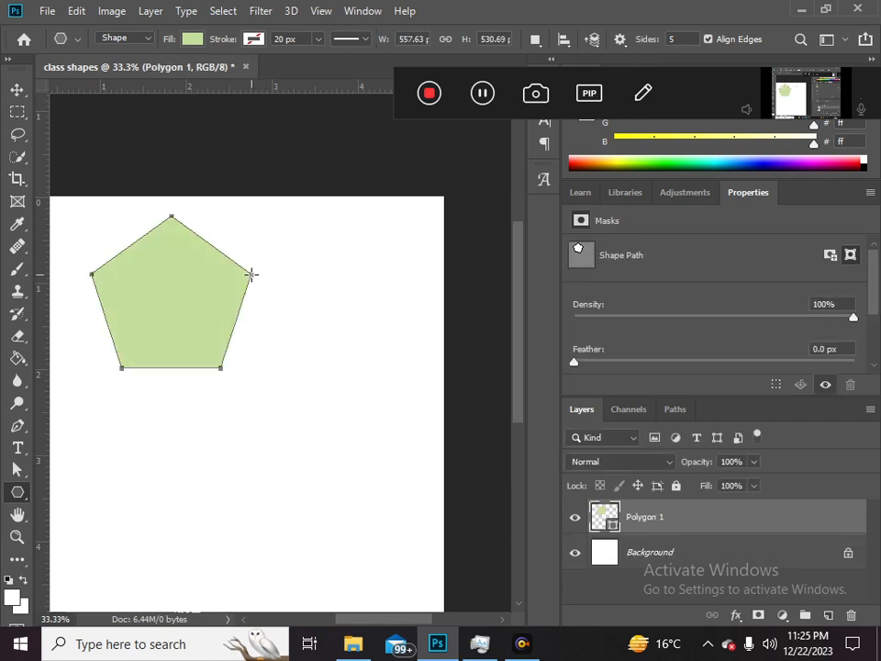
pyautogui.click(684, 43)
pyautogui.press('BackSpace')
pyautogui.write('10')
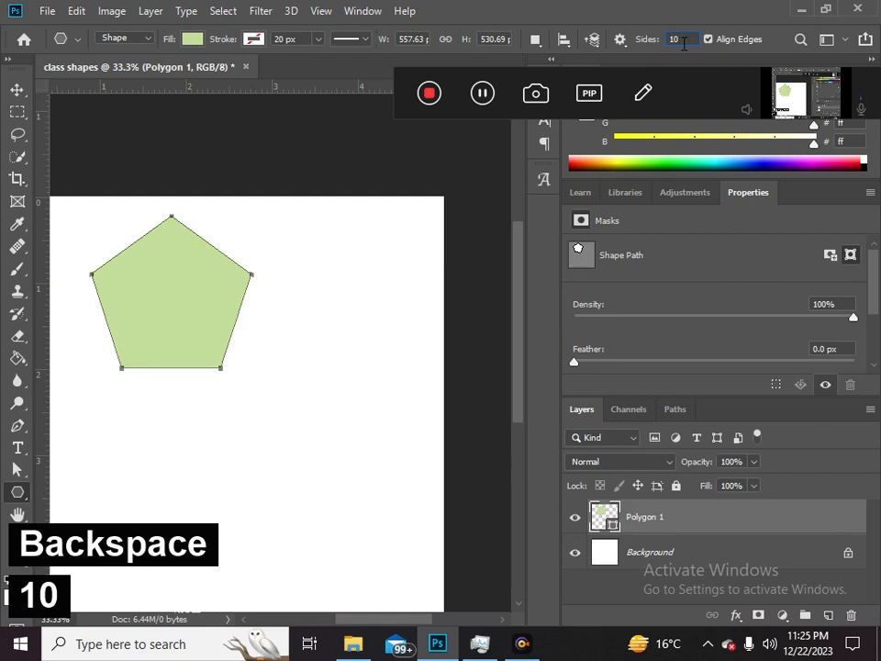
pyautogui.press('Return')
pyautogui.moveTo(230, 448); pyautogui.dragTo(362, 396)
# Change the ten-sided polygon's fill color to cyan.
pyautogui.click(192, 39)
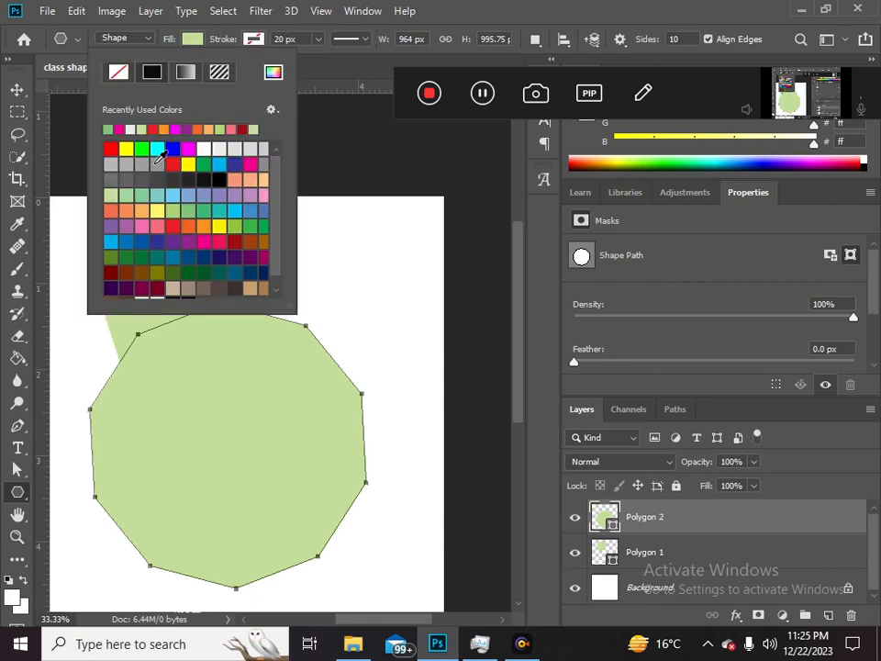
pyautogui.click(114, 122)
pyautogui.click(576, 7)
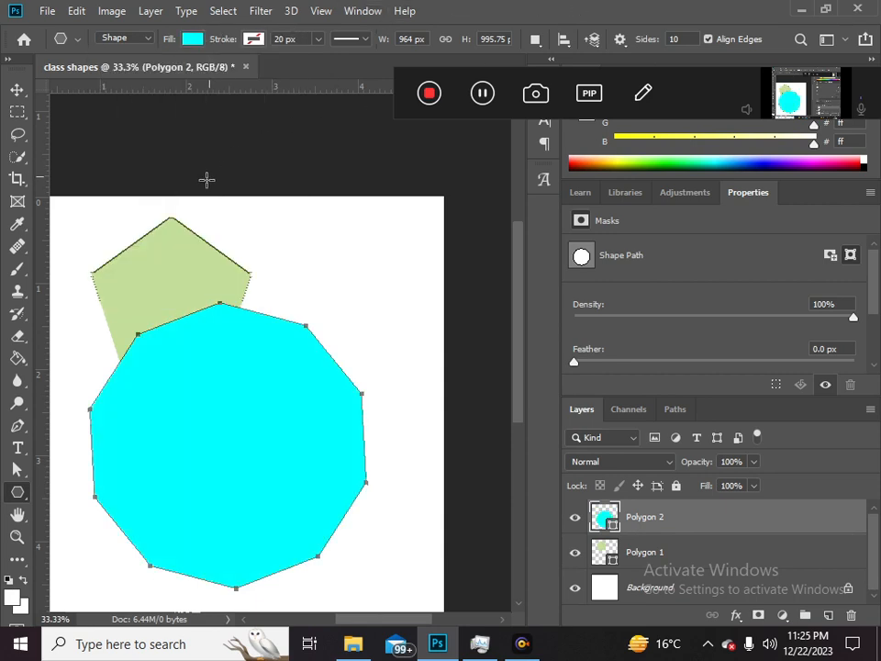
# Delete the green pentagon and move the cyan ten-sided polygon slightly up and left on the canvas.
pyautogui.press('v')
pyautogui.click(174, 246)
pyautogui.press('Delete')
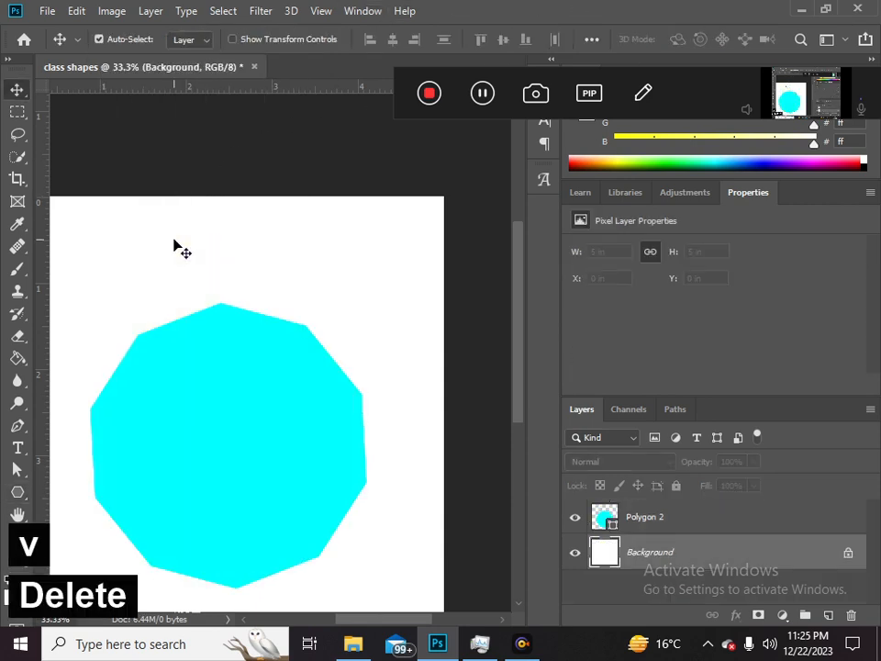
pyautogui.moveTo(226, 408); pyautogui.dragTo(216, 365)
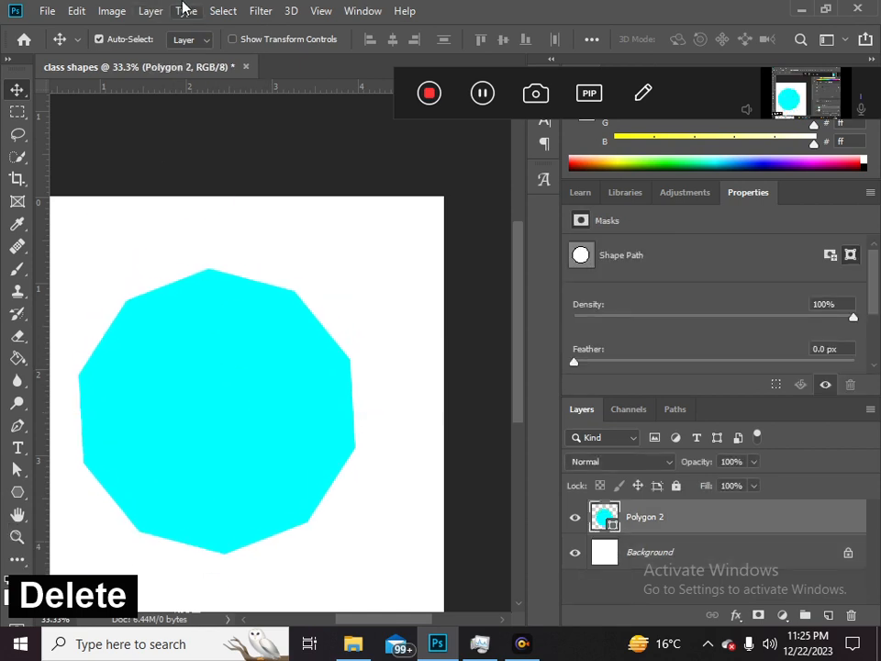
# Give the cyan ten-sided polygon an orange stroke.
pyautogui.press('u')
pyautogui.click(190, 38)
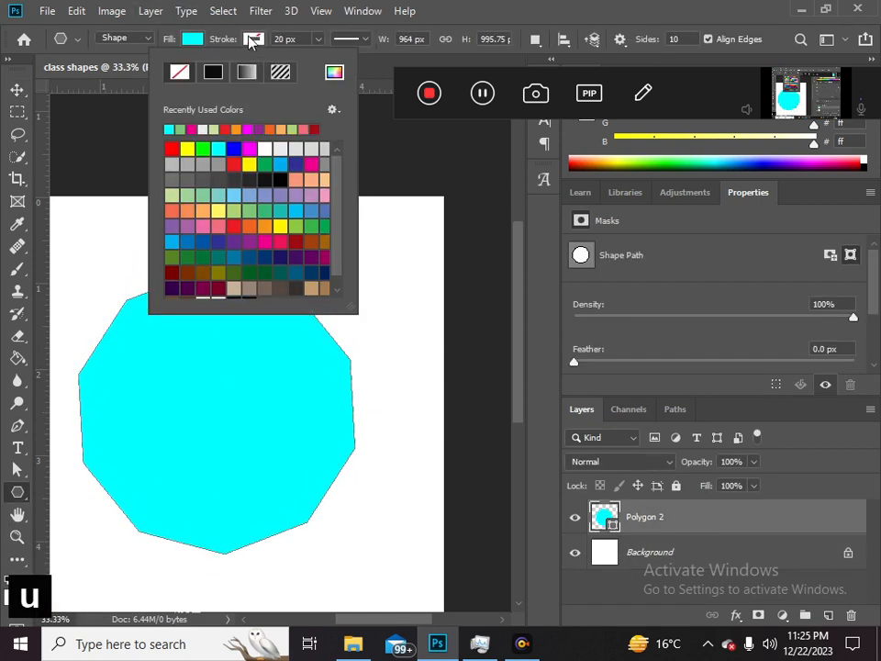
pyautogui.click(237, 128)
pyautogui.press('Return')
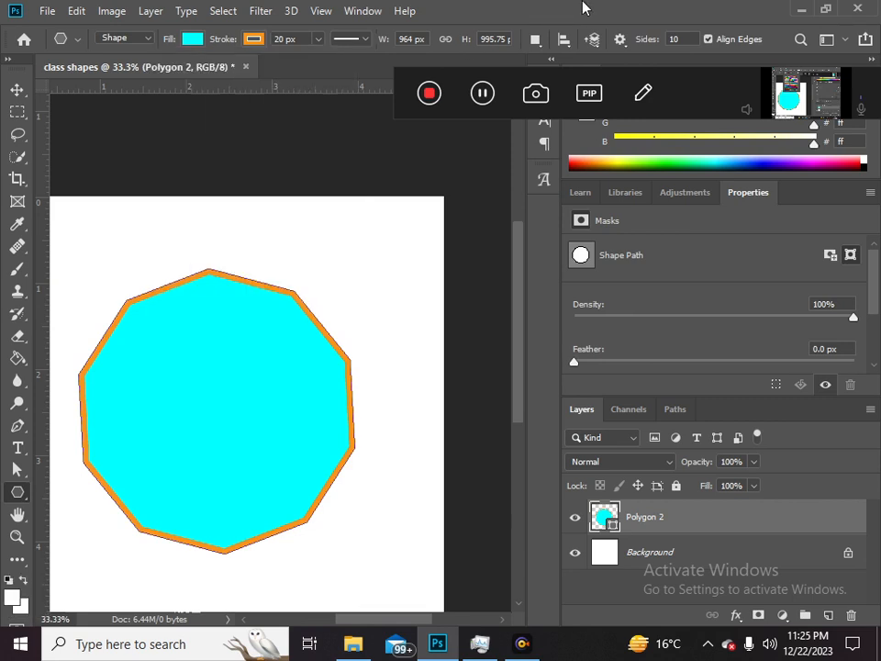
# Delete the ten-sided polygon to leave the canvas blank and return to the Polygon tool.
pyautogui.press('v')
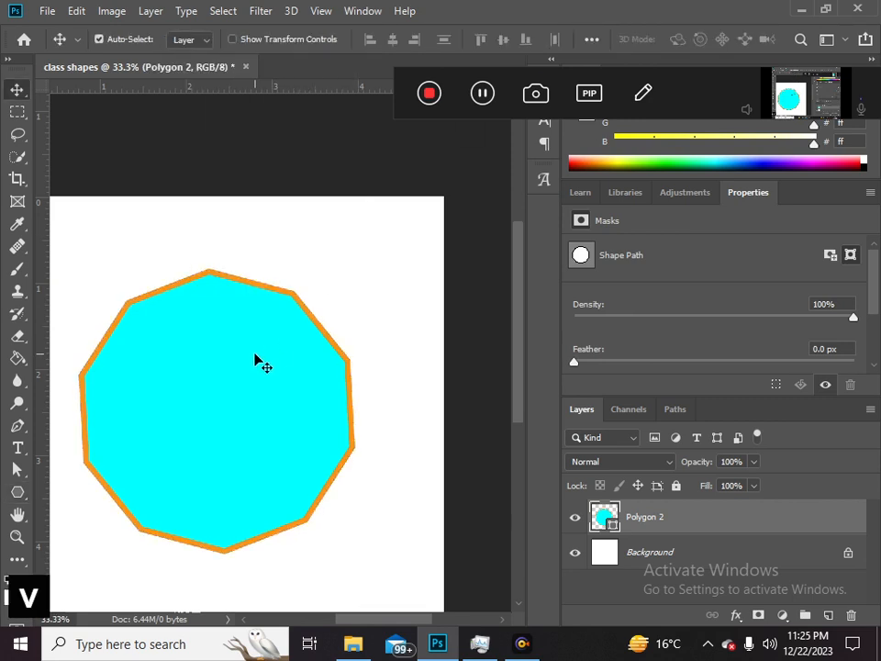
pyautogui.press('Delete')
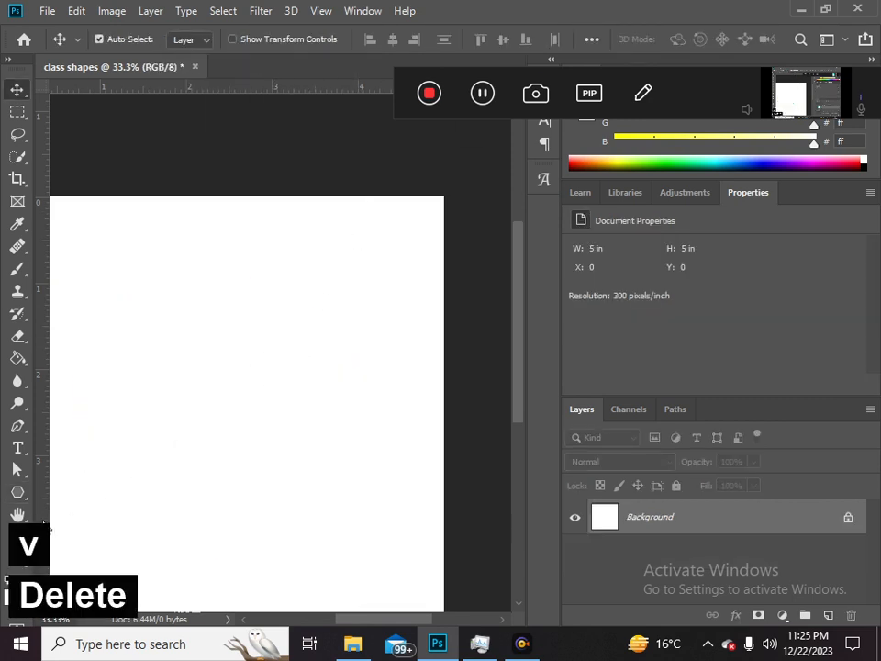
pyautogui.press('u')
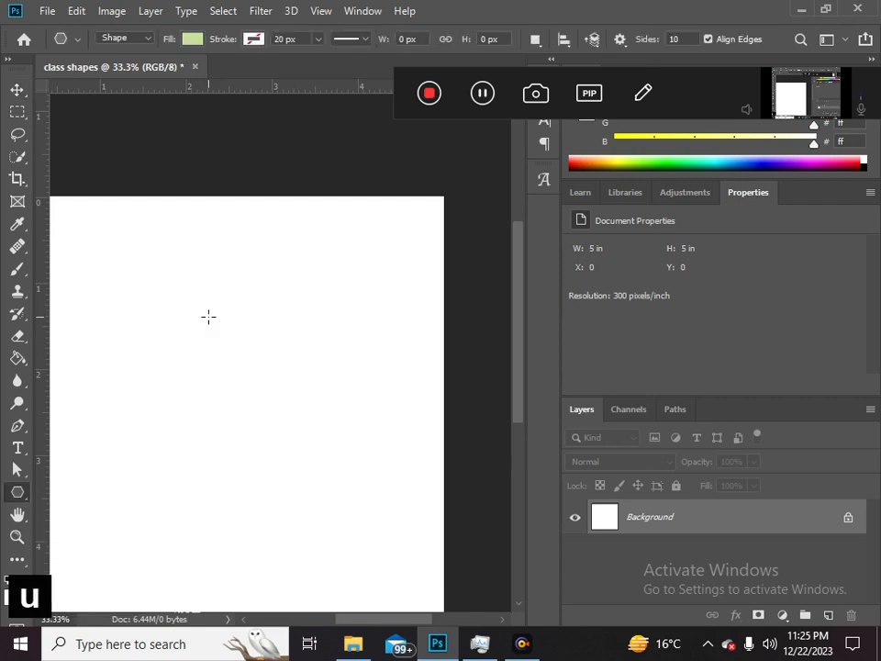
pyautogui.moveTo(137, 295); pyautogui.dragTo(173, 316)
pyautogui.press('Delete')
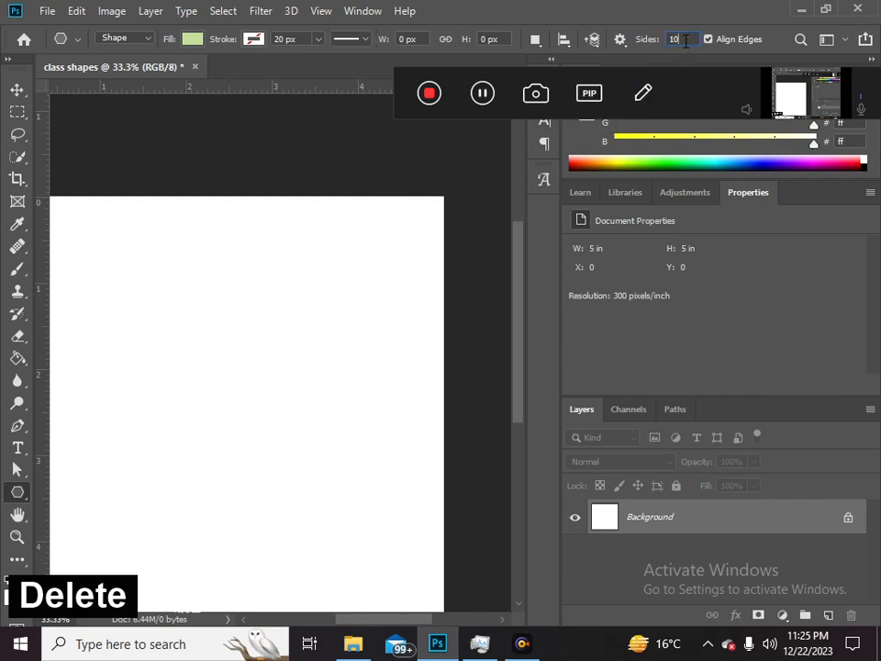
# Try to set the number of polygon sides to 2 and accept the closest allowed value.
pyautogui.press('BackSpace')
pyautogui.press('BackSpace')
pyautogui.write('2')
pyautogui.press('Return')
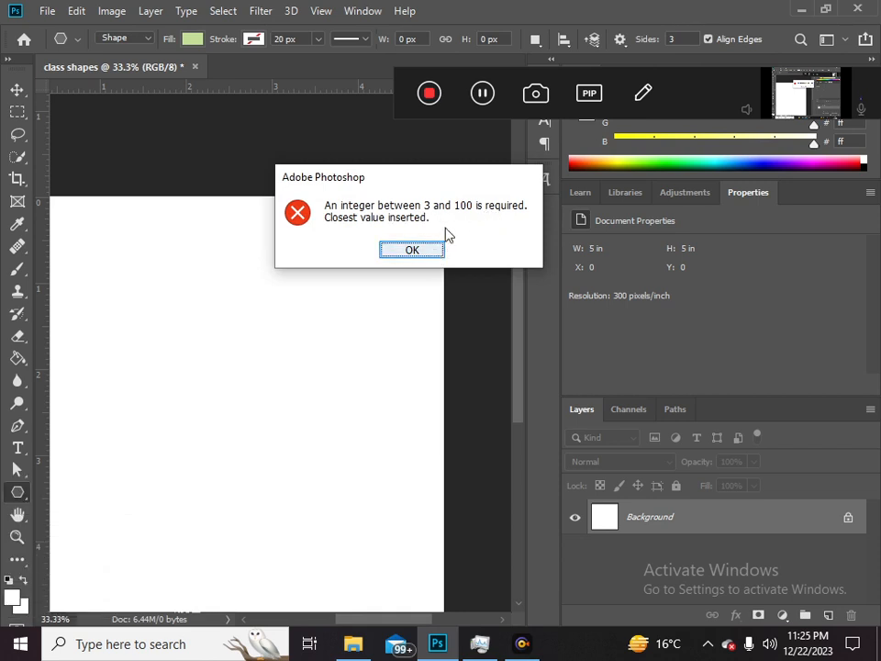
pyautogui.click(412, 251)
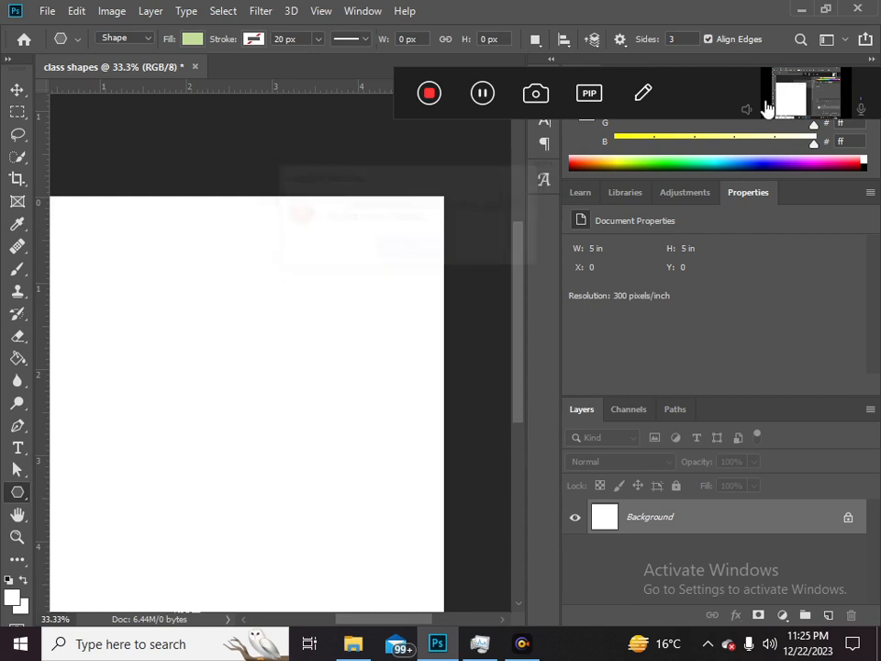
pyautogui.click(691, 39)
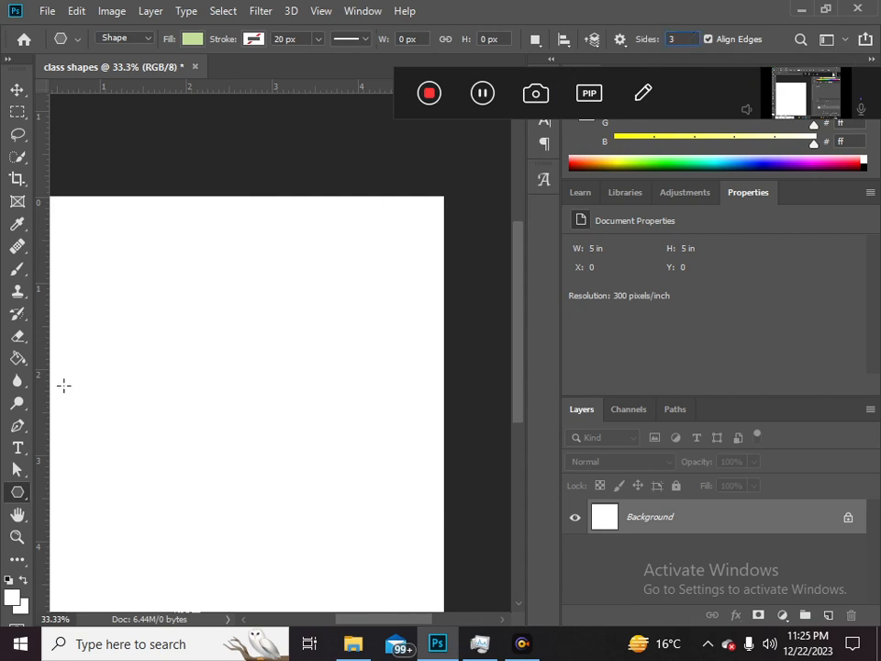
# Switch to the Line tool and draw a nearly horizontal line about 954 px wide across the middle of the canvas.
pyautogui.rightClick(17, 492)
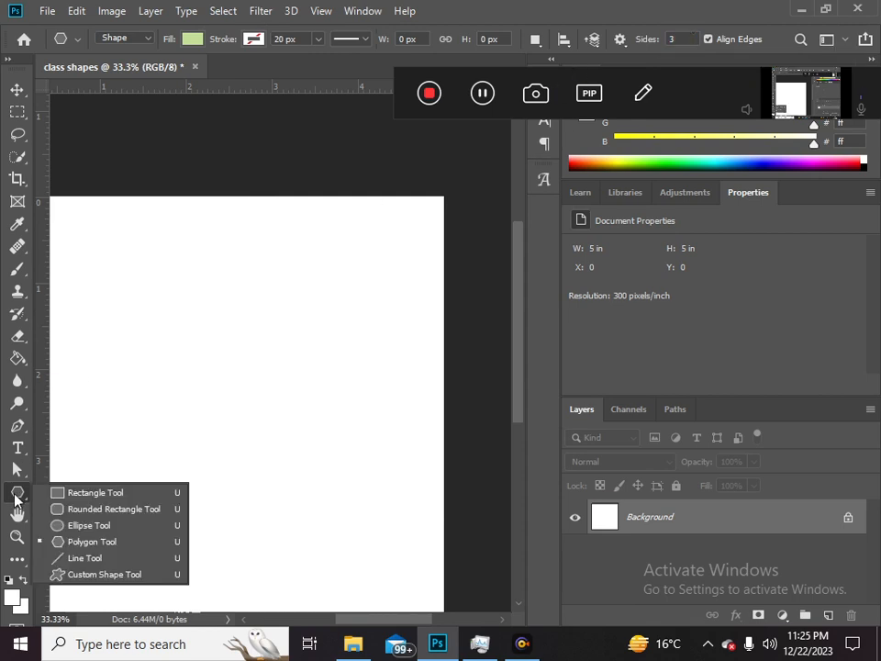
pyautogui.click(94, 548)
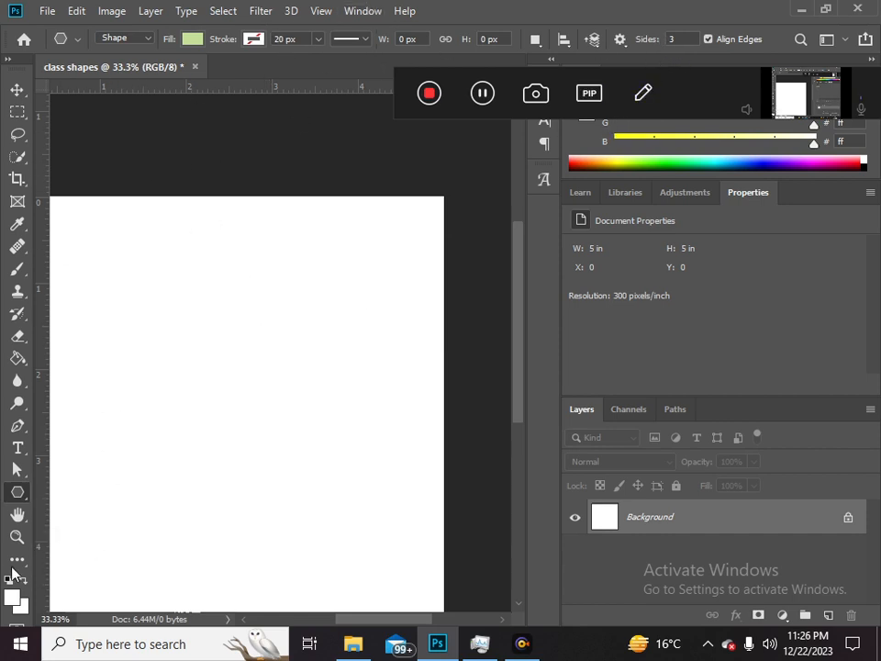
pyautogui.rightClick(19, 495)
pyautogui.click(20, 494)
pyautogui.rightClick(20, 494)
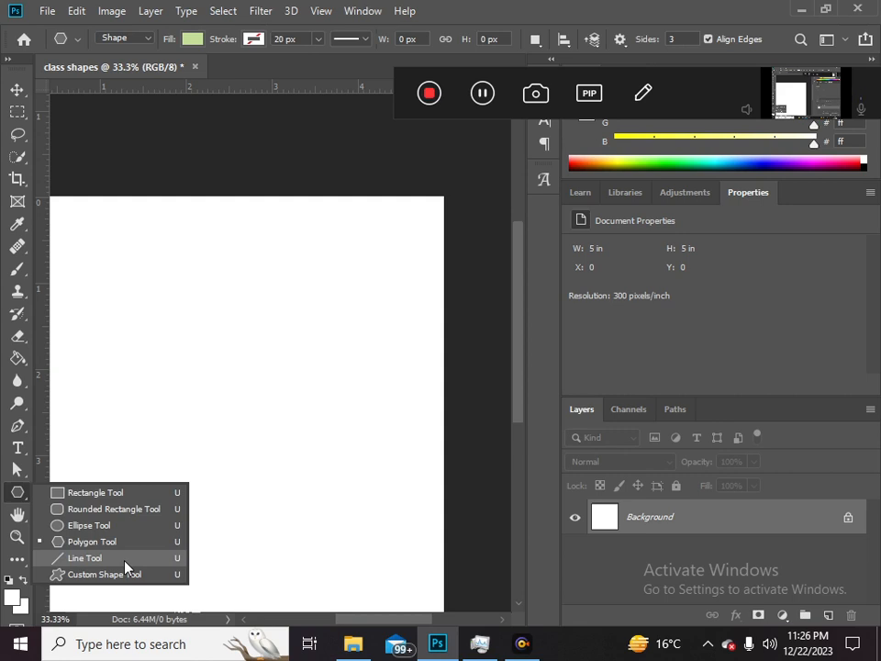
pyautogui.click(125, 560)
pyautogui.moveTo(144, 408); pyautogui.dragTo(418, 413)
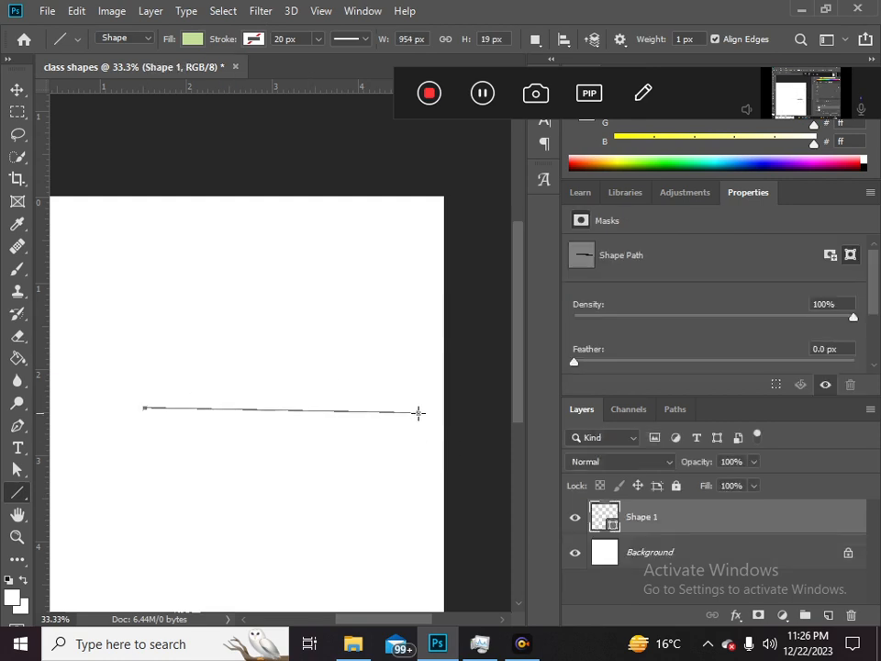
# Magnify the canvas to 500% to examine the thickness of the drawn line.
pyautogui.hotkey('ctrl', '+')
pyautogui.hotkey('ctrl', '+')
pyautogui.hotkey('ctrl', '+')
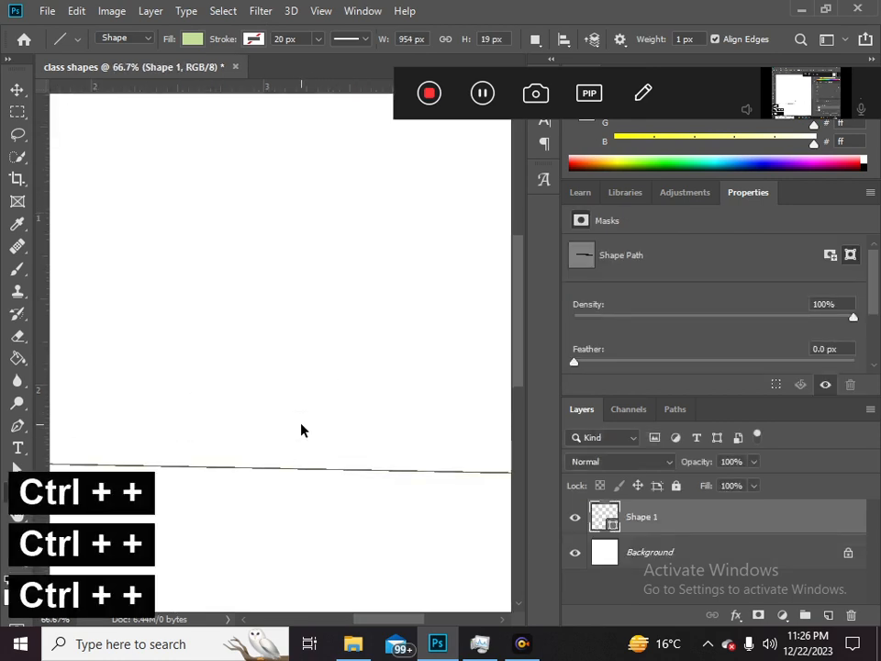
pyautogui.hotkey('ctrl', '+')
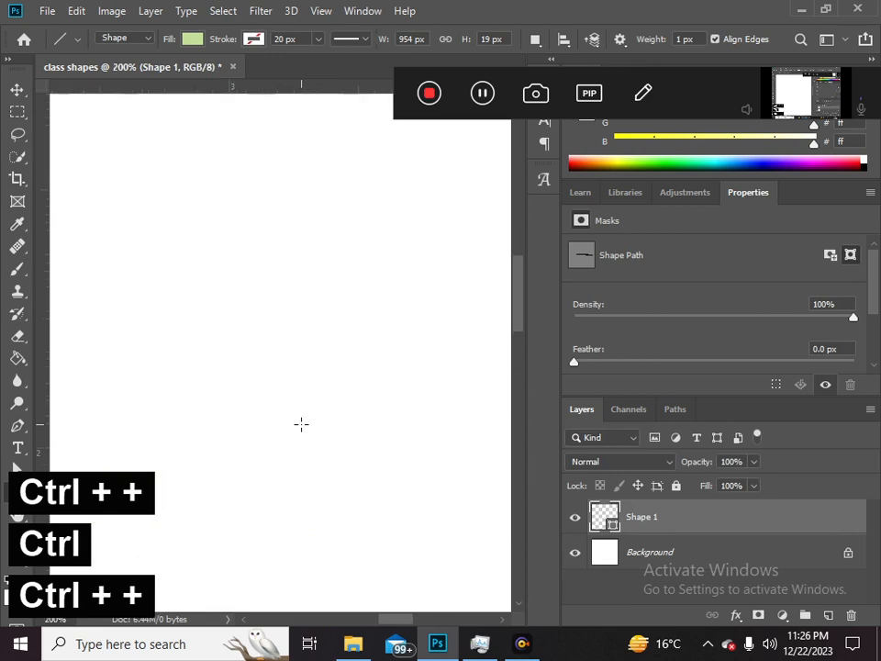
pyautogui.moveTo(517, 308)
pyautogui.mouseDown()
pyautogui.moveTo(523, 370)
pyautogui.moveTo(523, 356)
pyautogui.mouseUp()
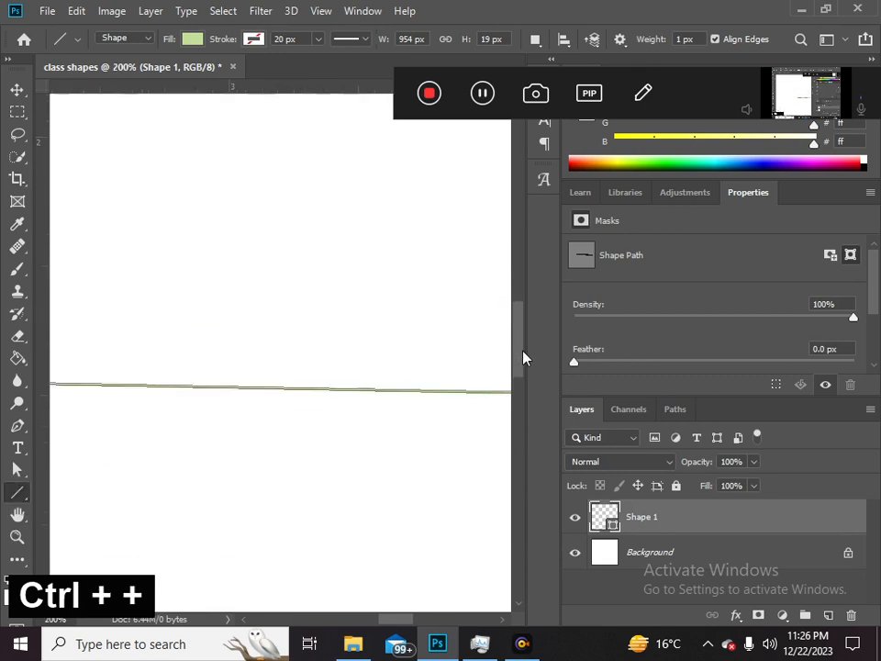
pyautogui.hotkey('ctrl', '+')
pyautogui.hotkey('ctrl', '+')
pyautogui.hotkey('ctrl', '+')
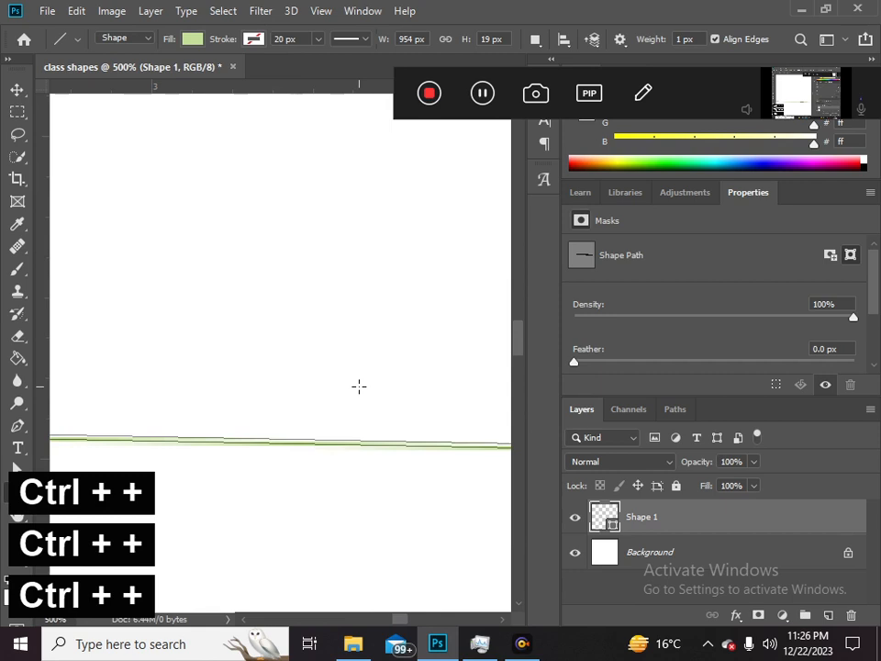
# Undo the line and return the view to the whole canvas at 33.33% with the rulers shown.
pyautogui.hotkey('ctrl', 'z')
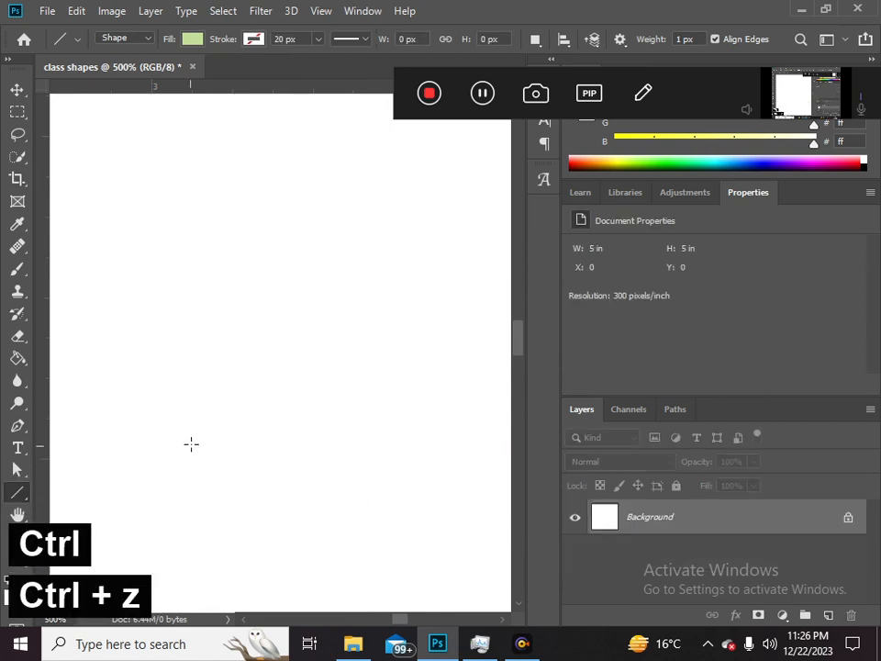
pyautogui.hotkey('ctrl', '-')
pyautogui.hotkey('ctrl', '-')
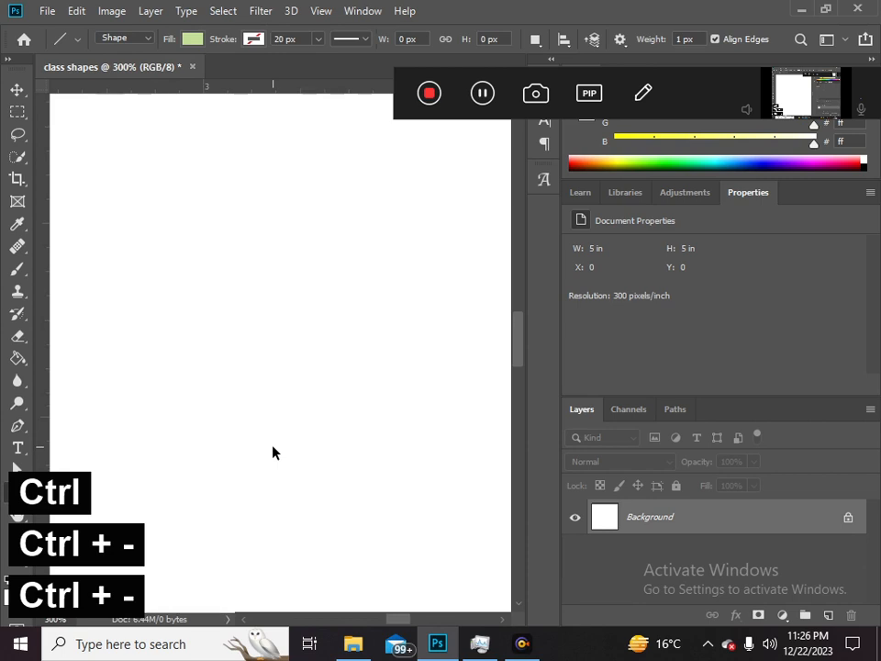
pyautogui.hotkey('ctrl', '-')
pyautogui.hotkey('ctrl', 'r')
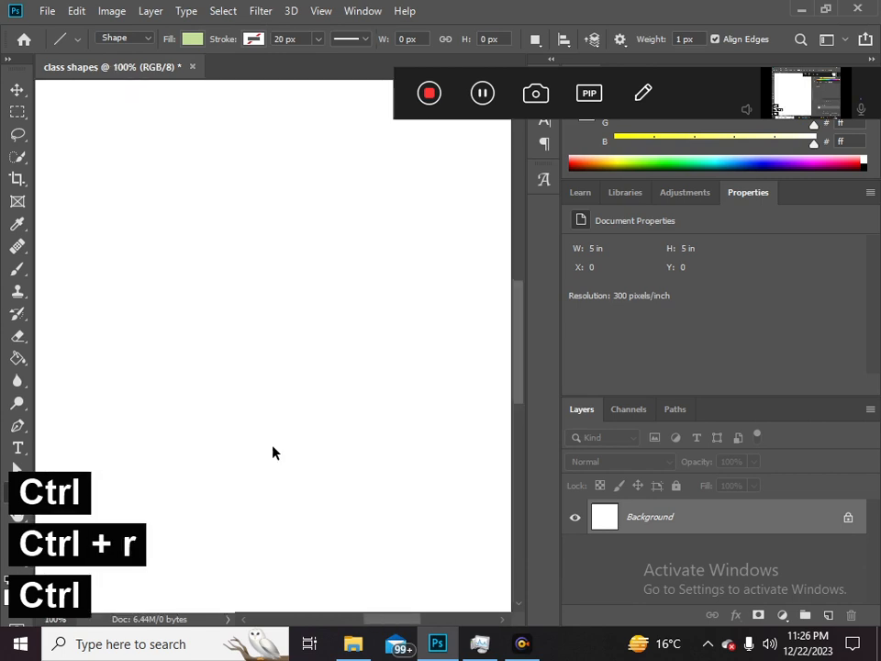
pyautogui.hotkey('ctrl', '-')
pyautogui.hotkey('ctrl', '-')
pyautogui.hotkey('ctrl', '-')
pyautogui.hotkey('ctrl', '-')
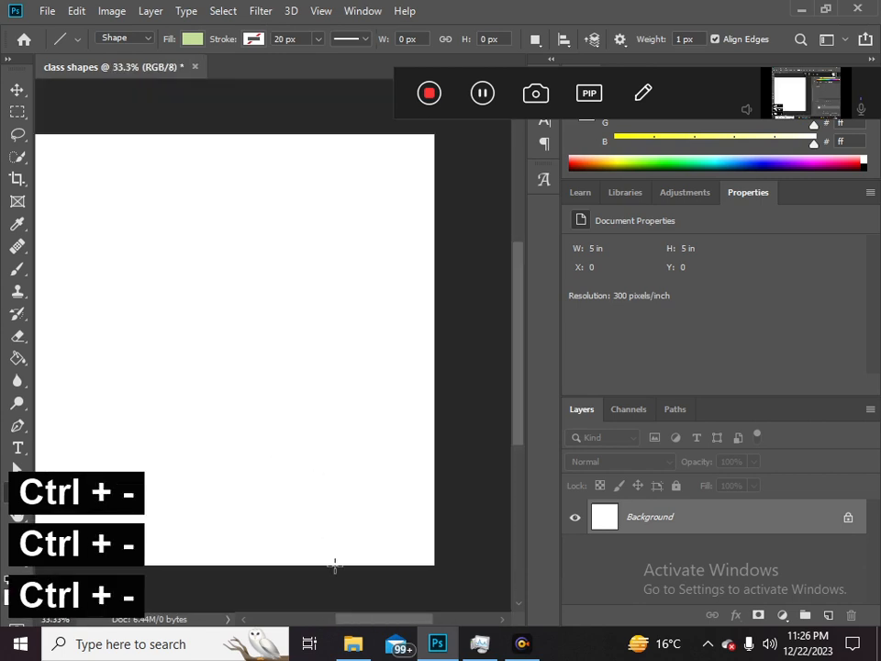
pyautogui.hotkey('ctrl', 'r')
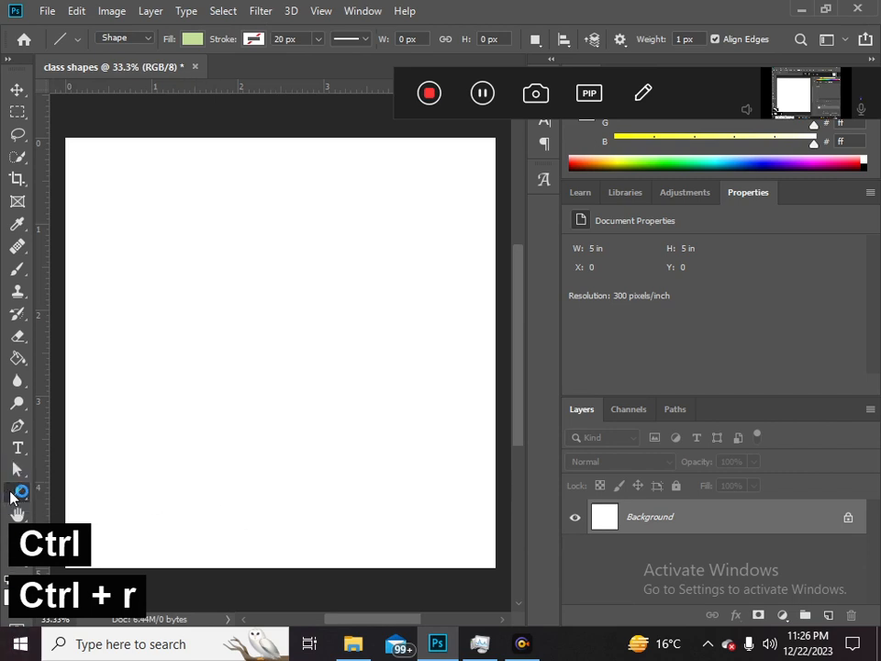
# Switch from the Line tool to the Custom Shape tool.
pyautogui.rightClick(16, 496)
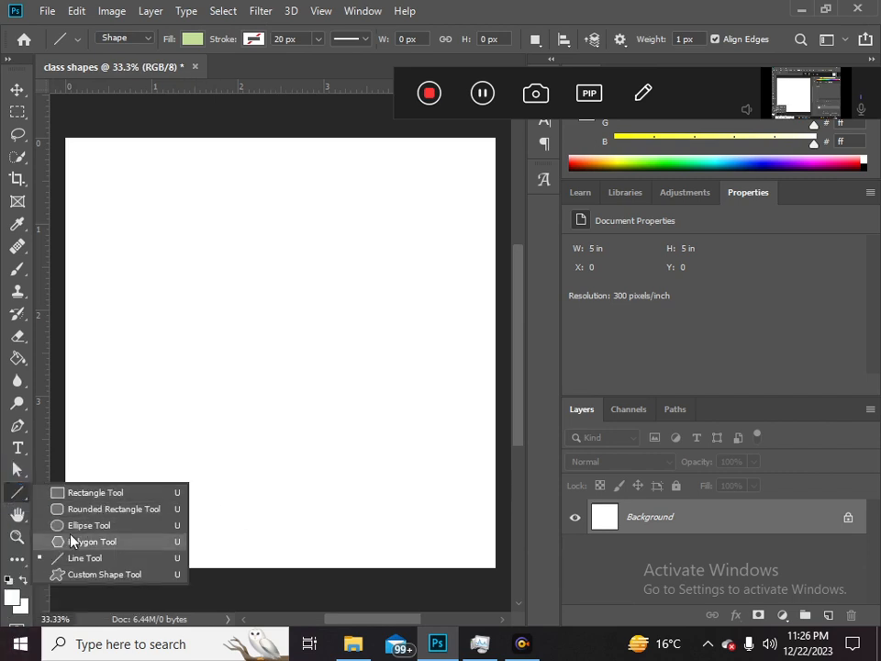
pyautogui.click(109, 574)
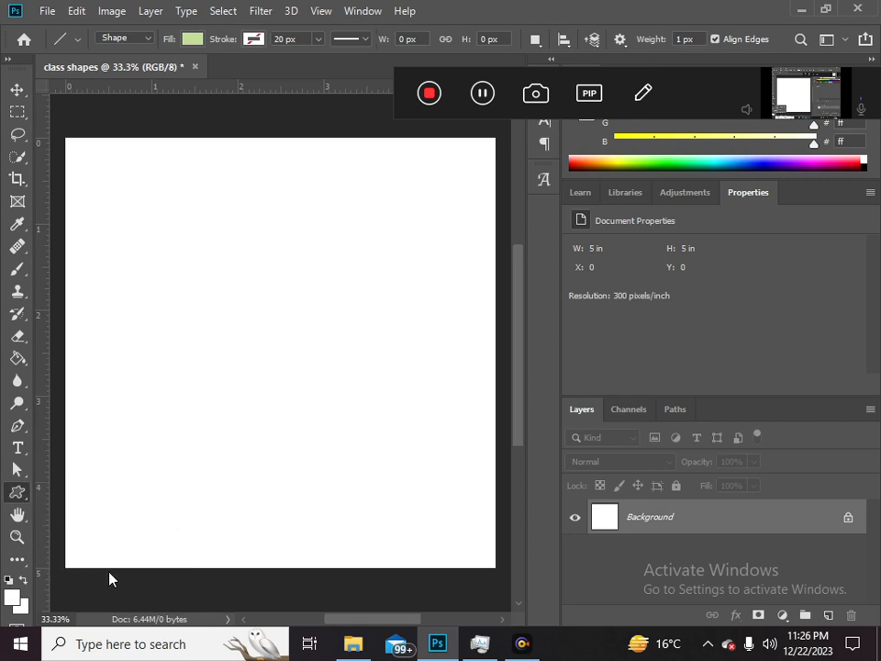
pyautogui.rightClick(19, 496)
pyautogui.click(19, 495)
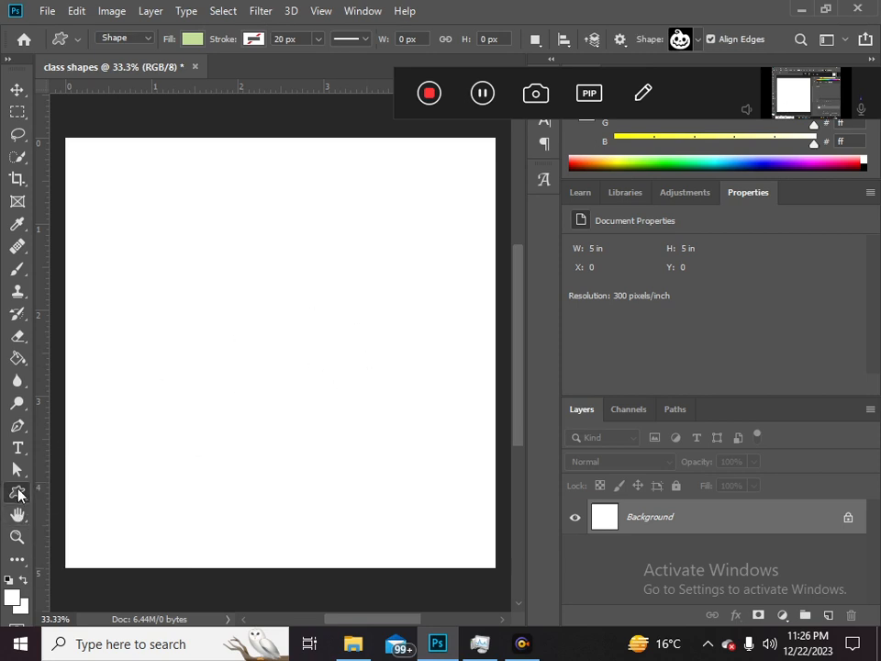
# Choose the heart from the available custom shapes, moving the recorder bar out of the way.
pyautogui.click(689, 40)
pyautogui.moveTo(740, 81); pyautogui.dragTo(776, 656)
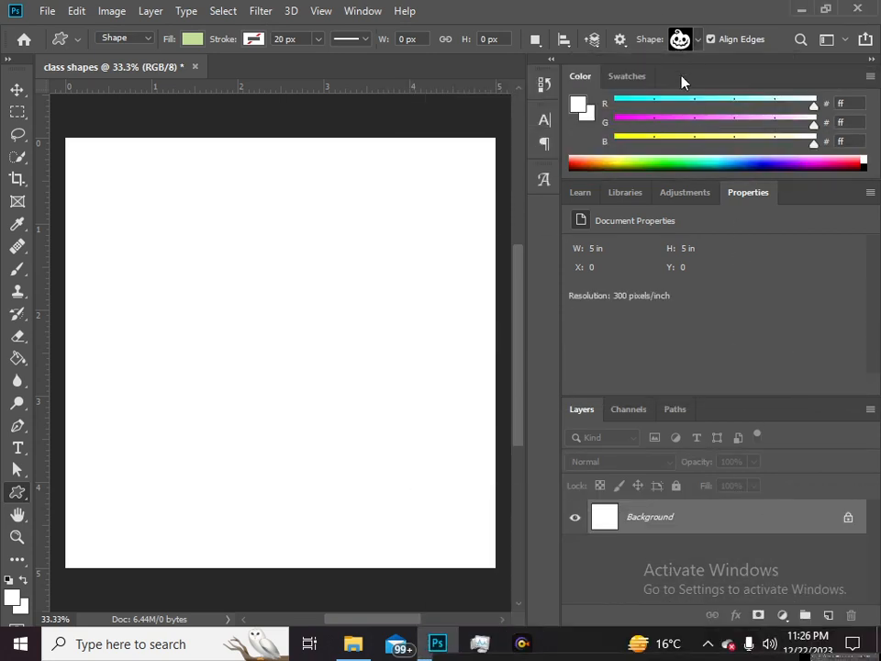
pyautogui.click(686, 43)
pyautogui.moveTo(757, 92)
pyautogui.mouseDown()
pyautogui.moveTo(756, 147)
pyautogui.moveTo(761, 88)
pyautogui.mouseUp()
pyautogui.click(712, 134)
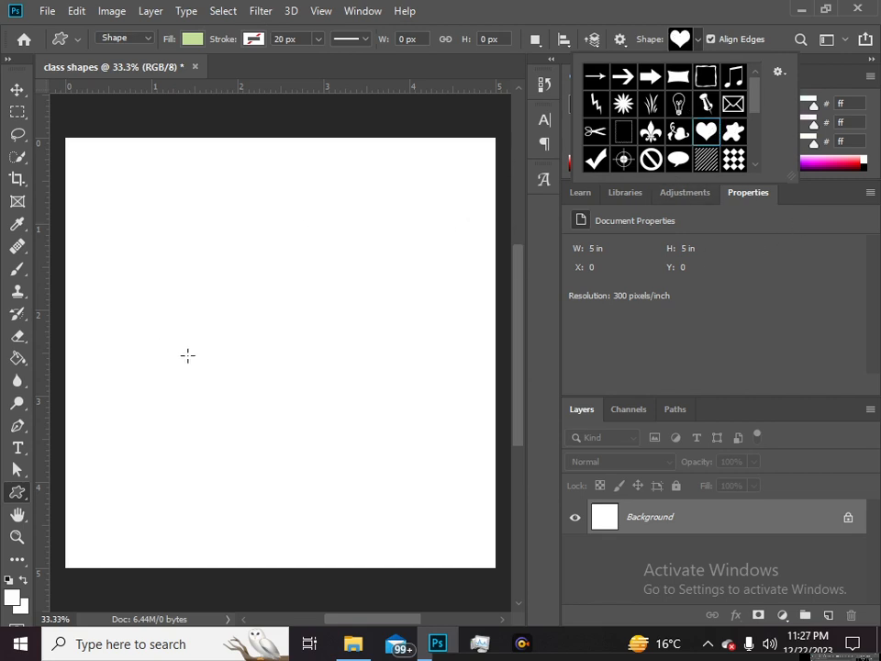
# Draw a heart about 921 by 633 px in the middle of the canvas and fill it with magenta-pink.
pyautogui.click(175, 291)
pyautogui.moveTo(172, 287); pyautogui.dragTo(435, 465)
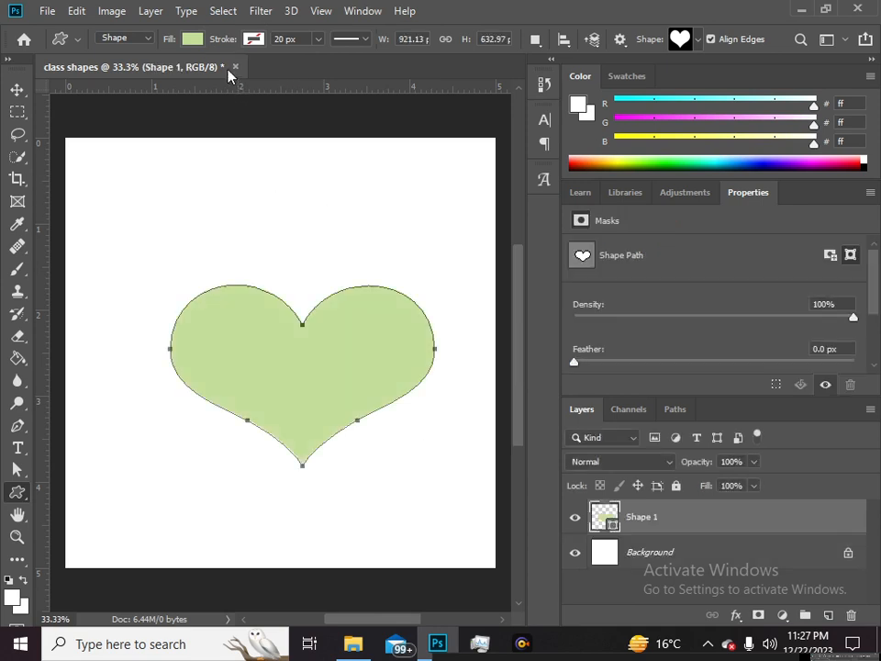
pyautogui.click(192, 38)
pyautogui.click(148, 128)
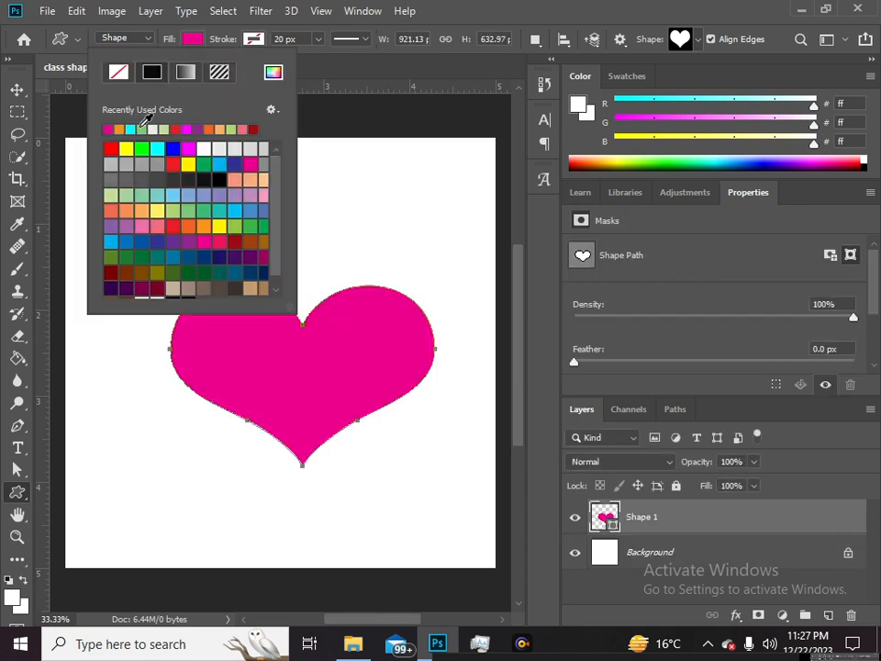
# Fill the heart with dark red and move it up and slightly left on the canvas.
pyautogui.click(256, 129)
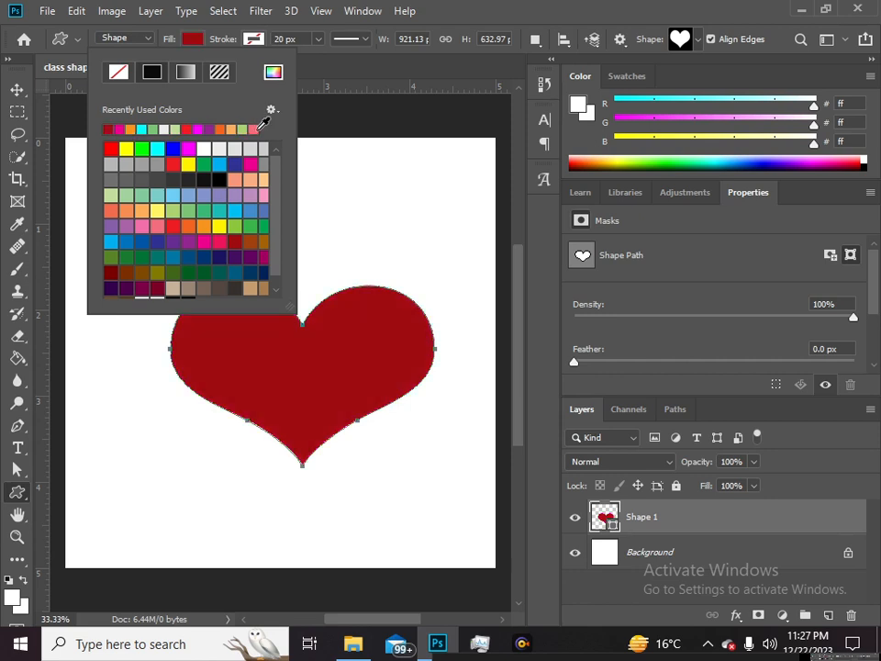
pyautogui.press('Return')
pyautogui.press('v')
pyautogui.moveTo(332, 382); pyautogui.dragTo(333, 327)
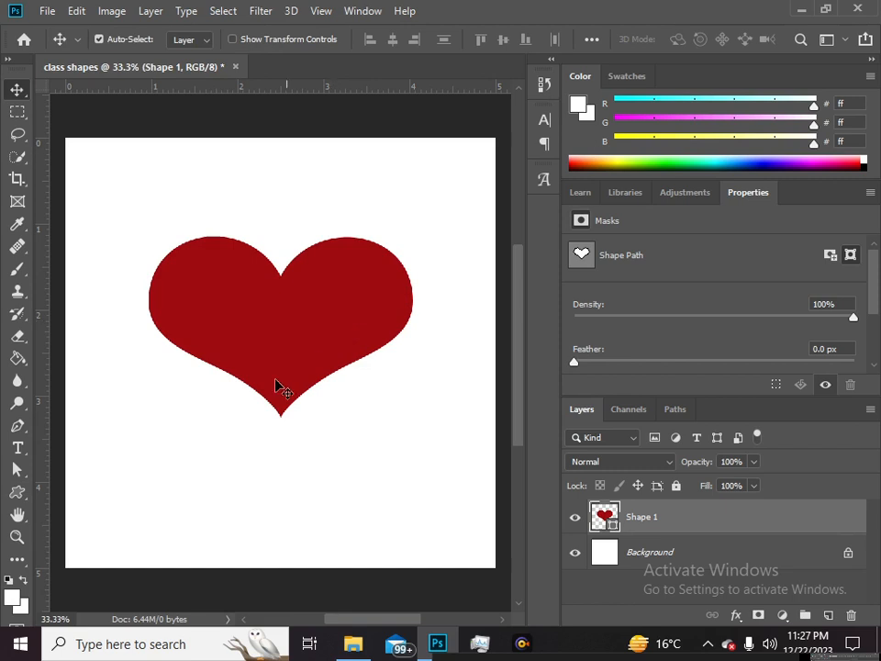
# Look through the custom shapes available for the Custom Shape tool.
pyautogui.click(18, 493)
pyautogui.click(679, 39)
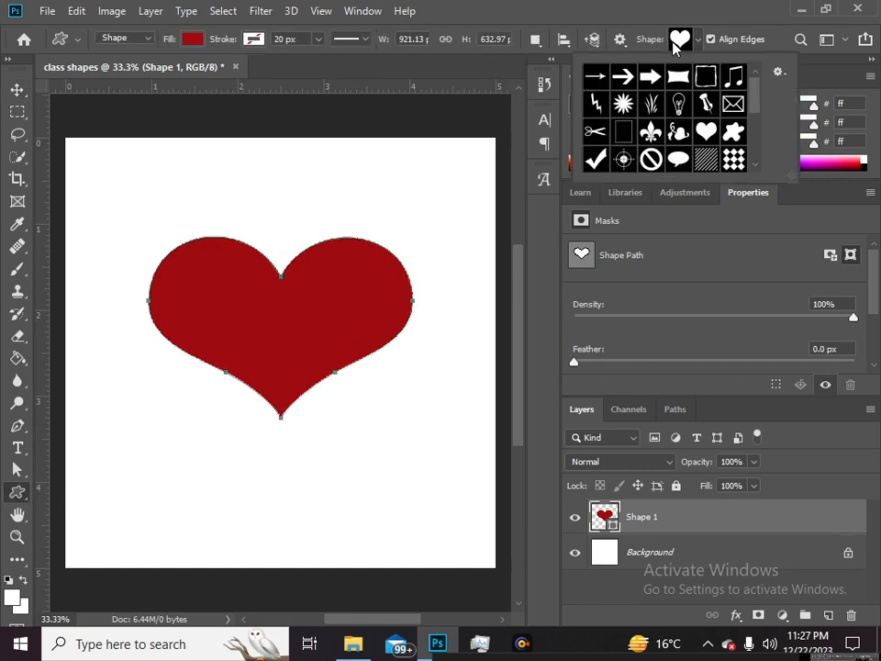
pyautogui.scroll(-2, 758, 108)
pyautogui.moveTo(758, 108); pyautogui.dragTo(760, 147)
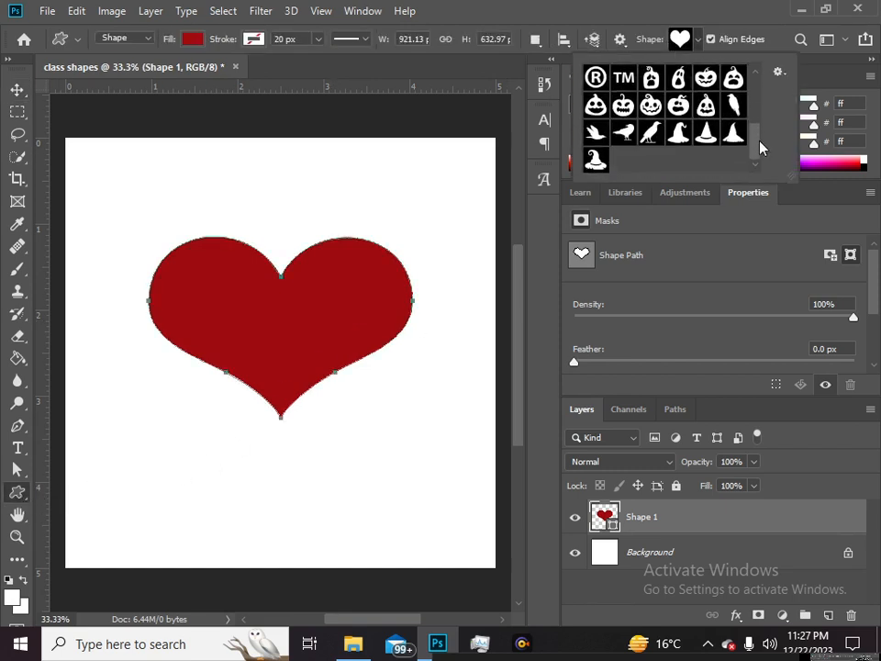
pyautogui.scroll(3, 759, 145)
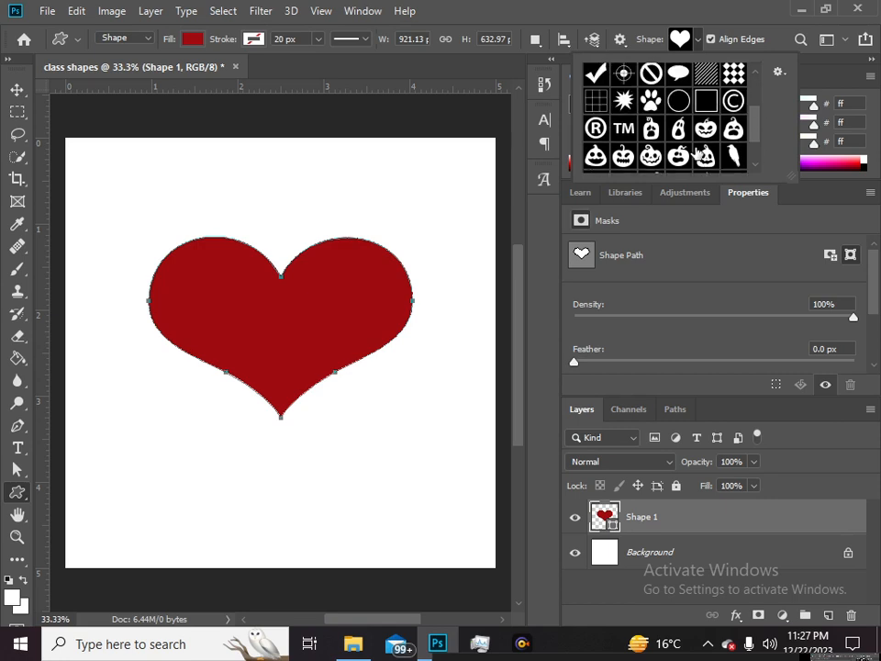
pyautogui.scroll(3, 751, 127)
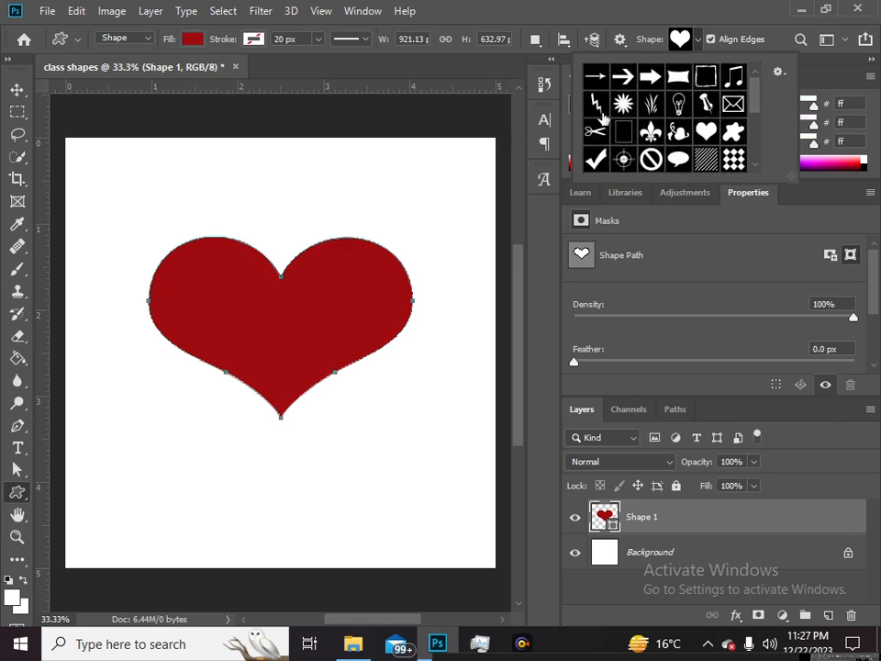
# Delete the heart from the canvas and bring up the end of the custom shape list with the Custom Shape tool active.
pyautogui.press('v')
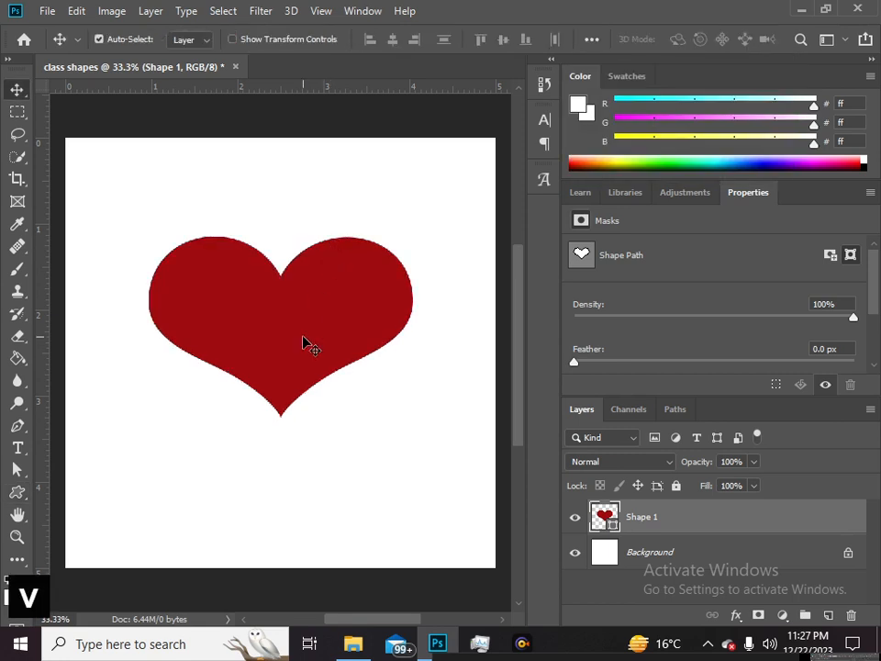
pyautogui.press('Delete')
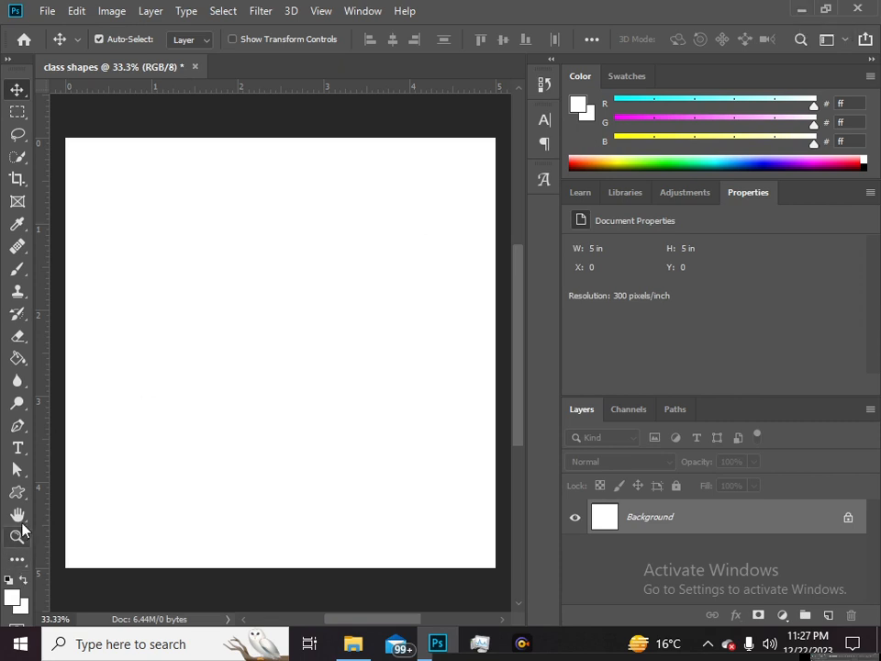
pyautogui.click(17, 491)
pyautogui.click(680, 43)
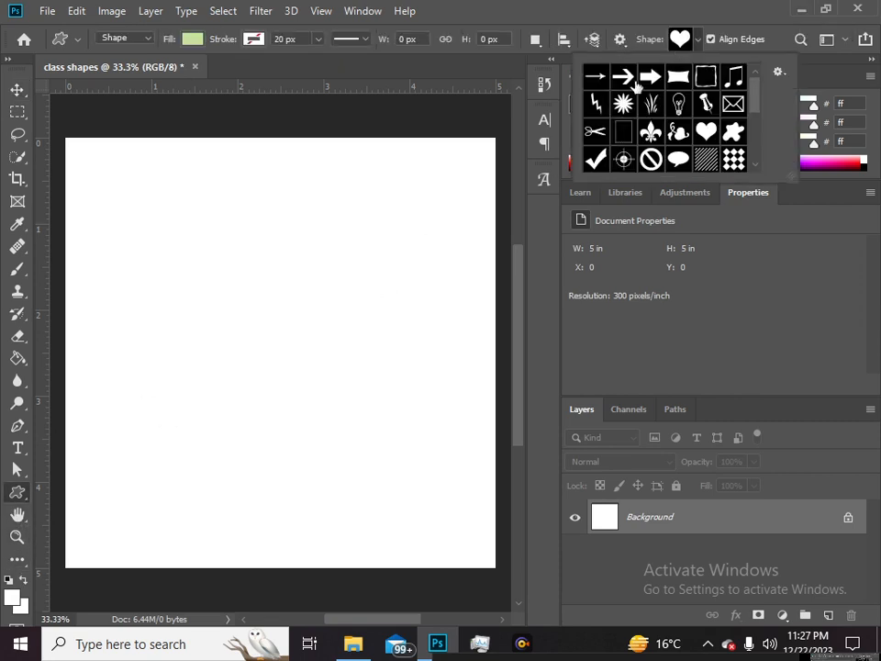
pyautogui.moveTo(754, 83); pyautogui.dragTo(762, 149)
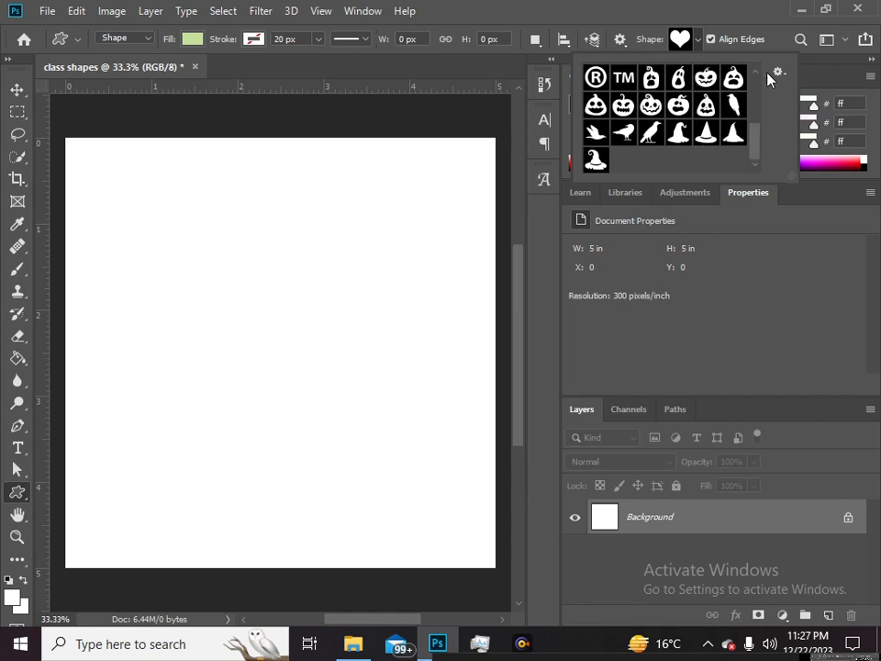
# Minimize the Photoshop, File Explorer and Task Manager windows and launch Chrome from the desktop.
pyautogui.click(802, 10)
pyautogui.click(802, 9)
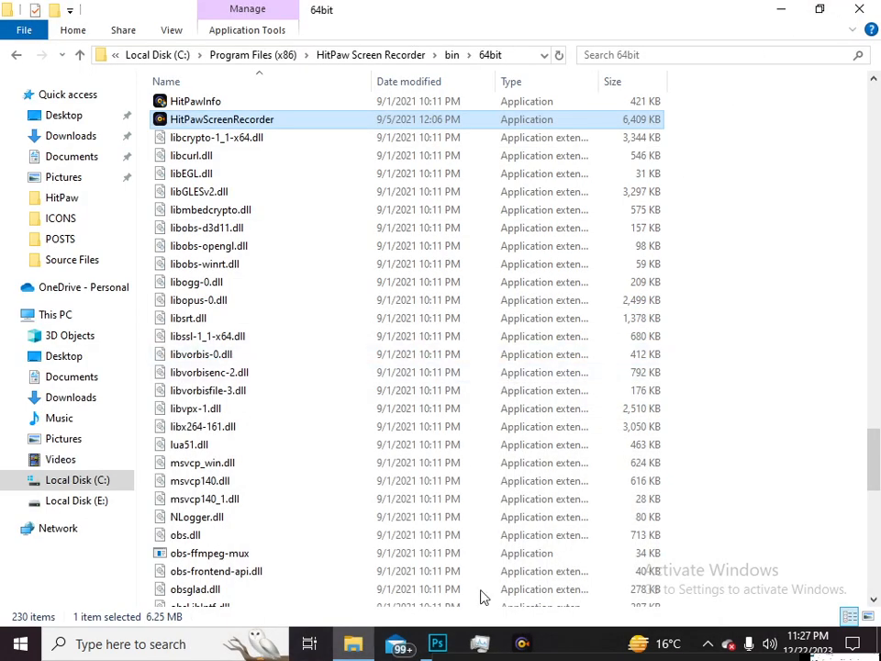
pyautogui.click(783, 9)
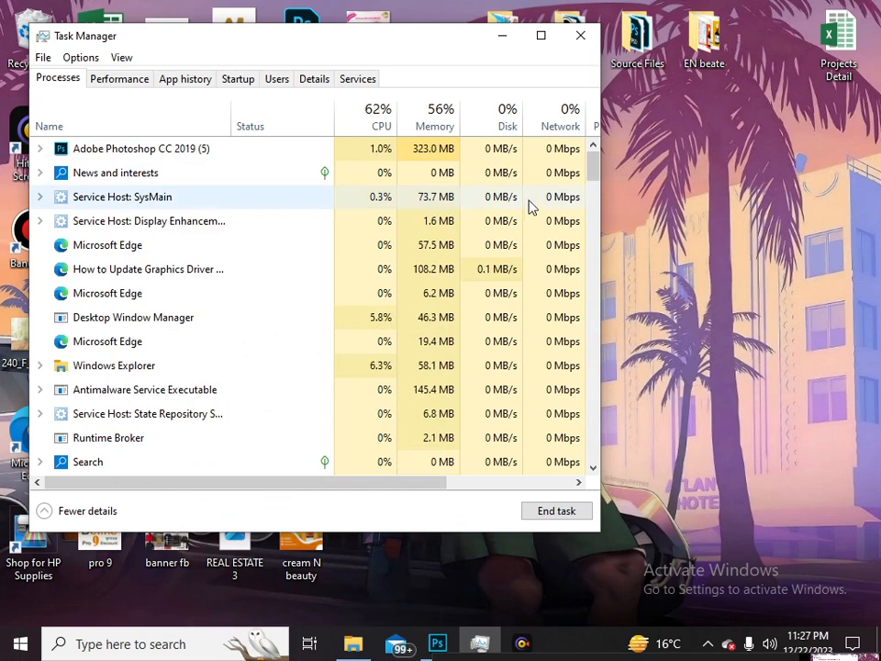
pyautogui.click(503, 36)
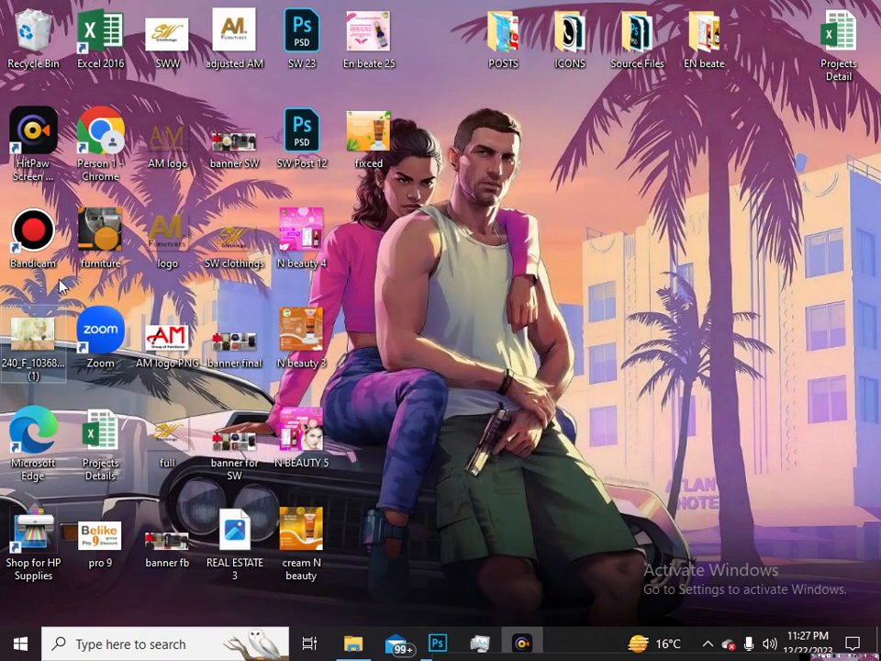
pyautogui.doubleClick(108, 151)
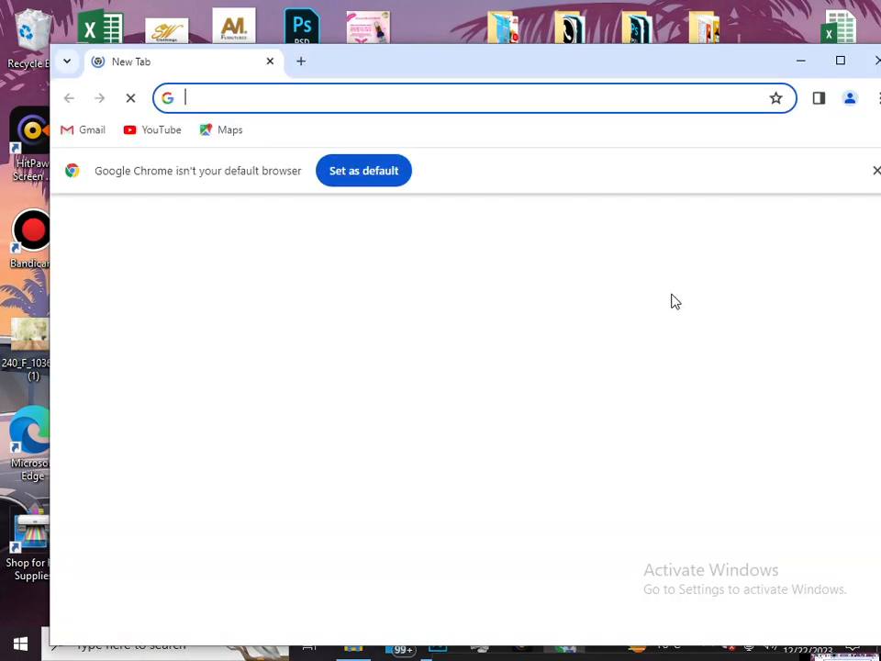
# Search Google for "photoshop custom shapes pack".
pyautogui.click(389, 465)
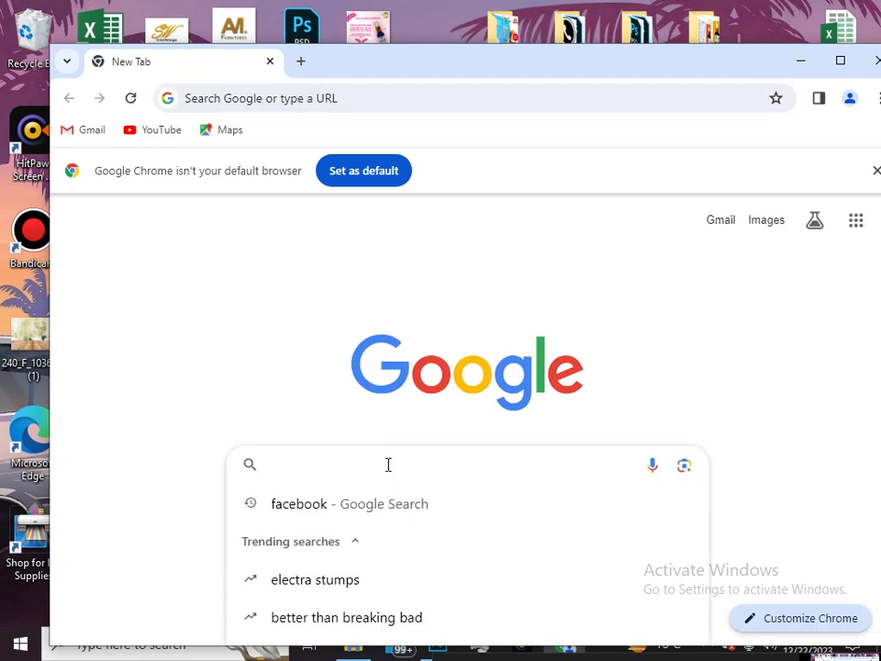
pyautogui.write('photoshop cus')
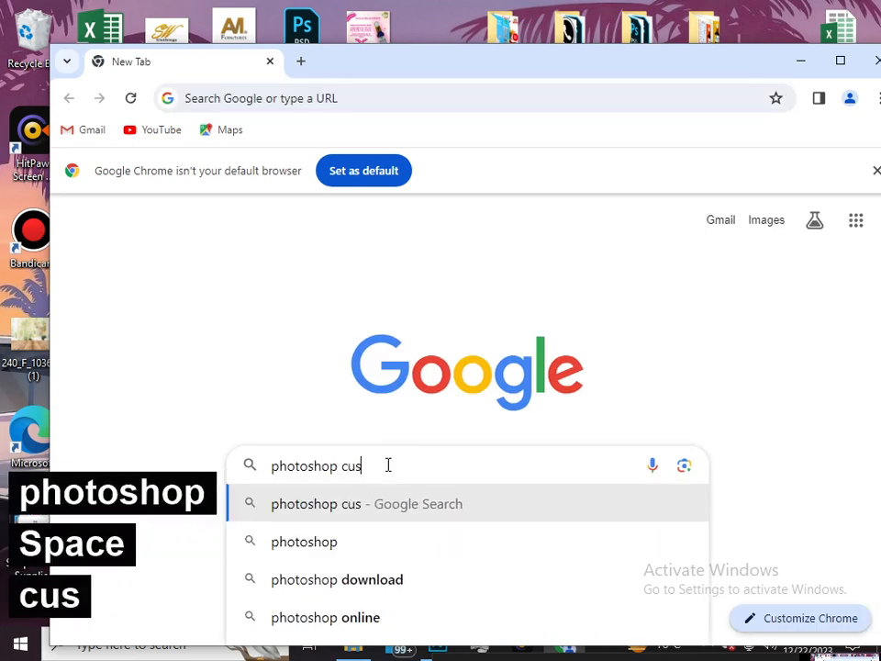
pyautogui.write('tom sha')
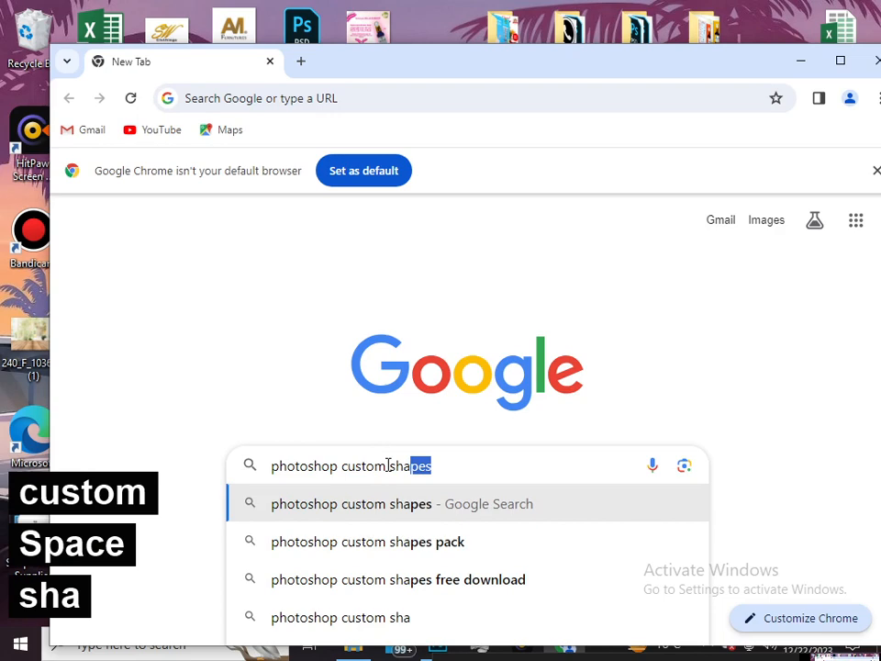
pyautogui.press('Down')
pyautogui.press('Down')
pyautogui.press('Up')
pyautogui.press('Return')
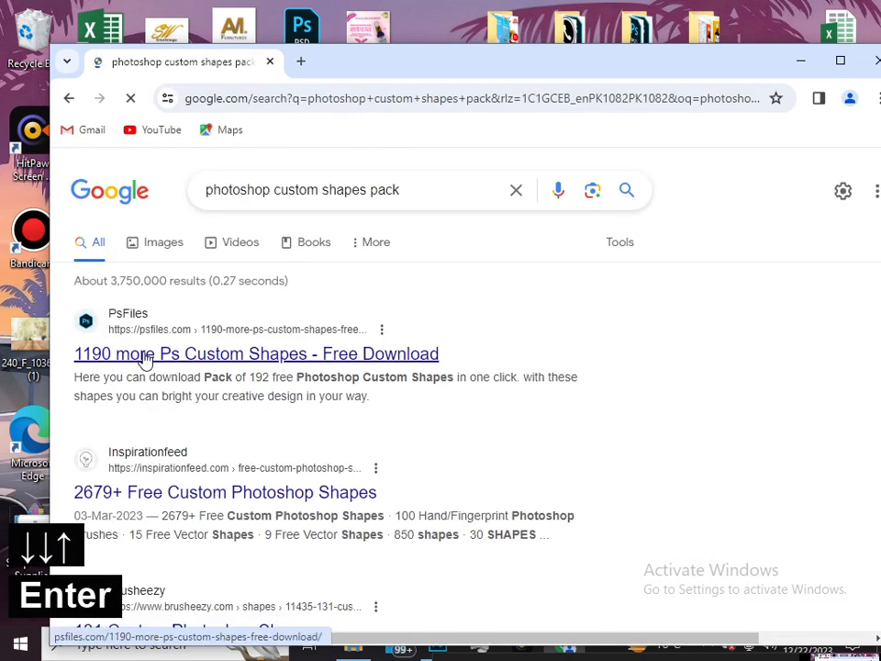
# Open the PsFiles page "1190 more Ps Custom Shapes - Free Download" and follow its "1192 Custom Shapes" download to Google Drive.
pyautogui.click(204, 356)
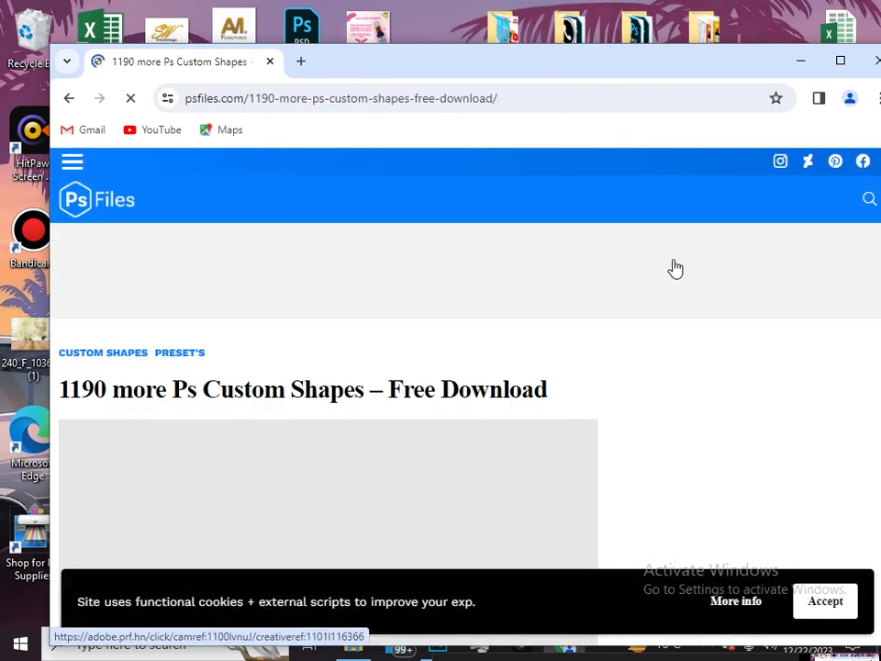
pyautogui.click(840, 61)
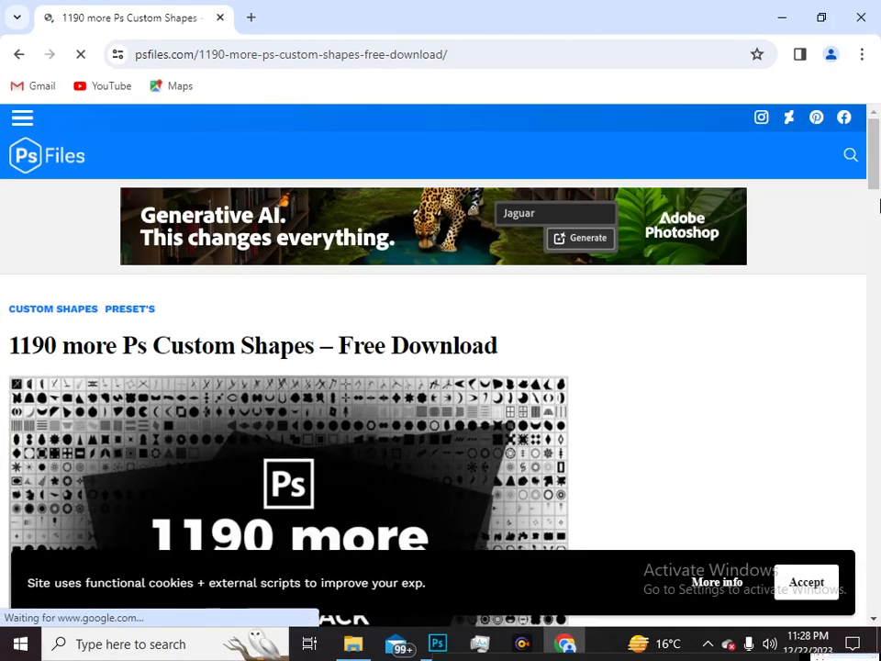
pyautogui.moveTo(878, 166); pyautogui.dragTo(878, 352)
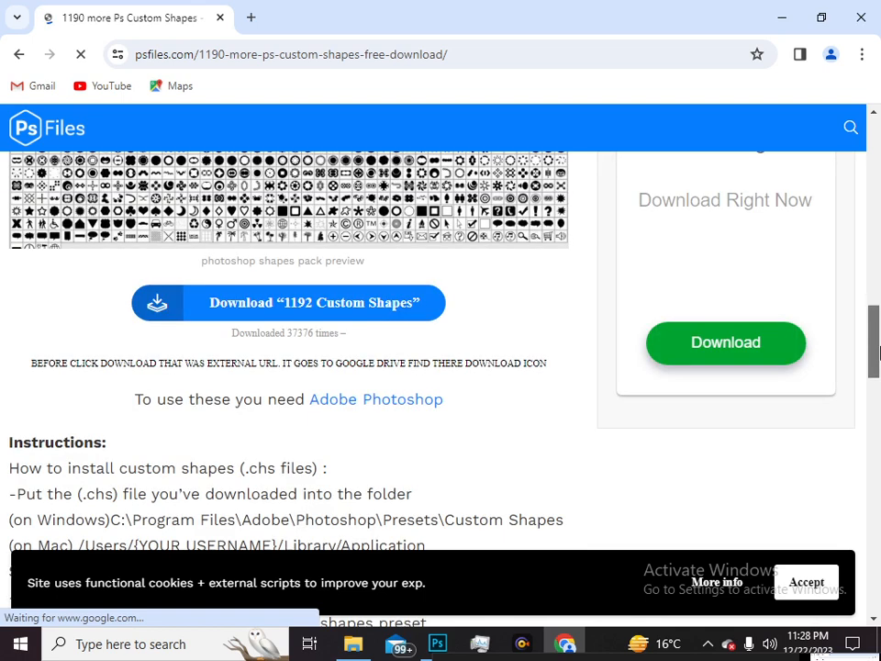
pyautogui.click(296, 312)
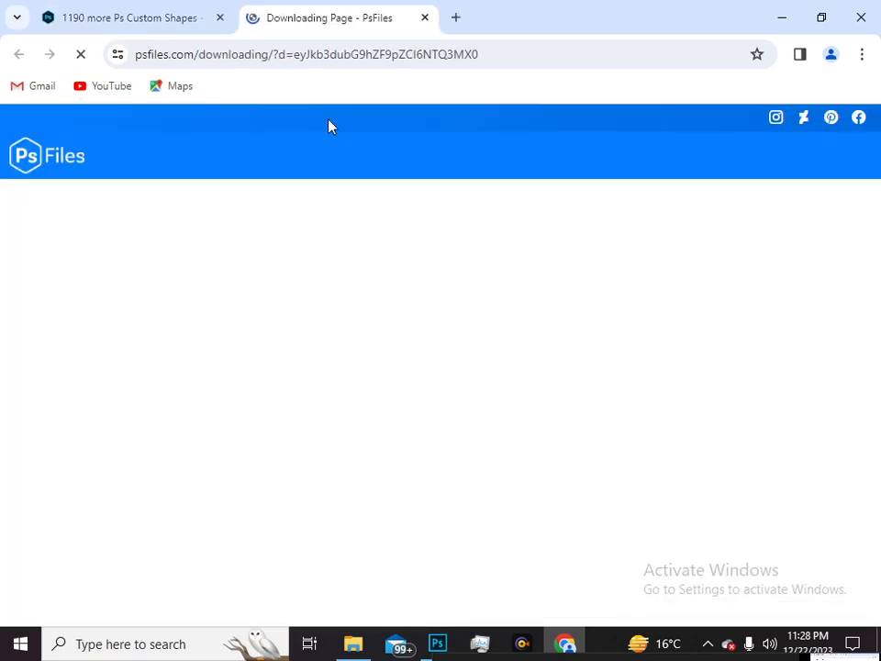
pyautogui.moveTo(874, 181); pyautogui.dragTo(879, 331)
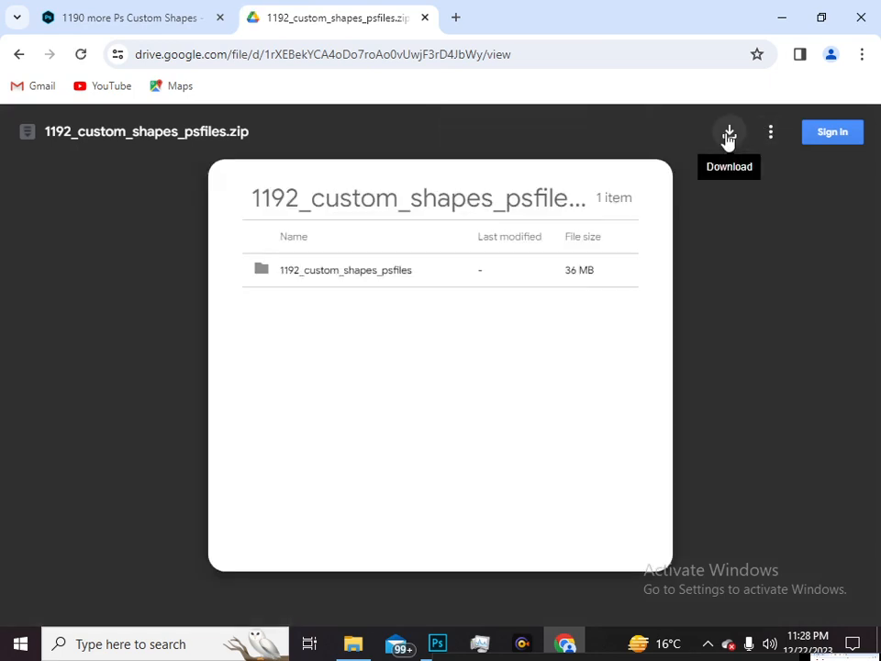
# Examine the contents of the 1192_custom_shapes_psfiles folder and its __MACOSX subfolder, returning to the archive's top level.
pyautogui.click(541, 278)
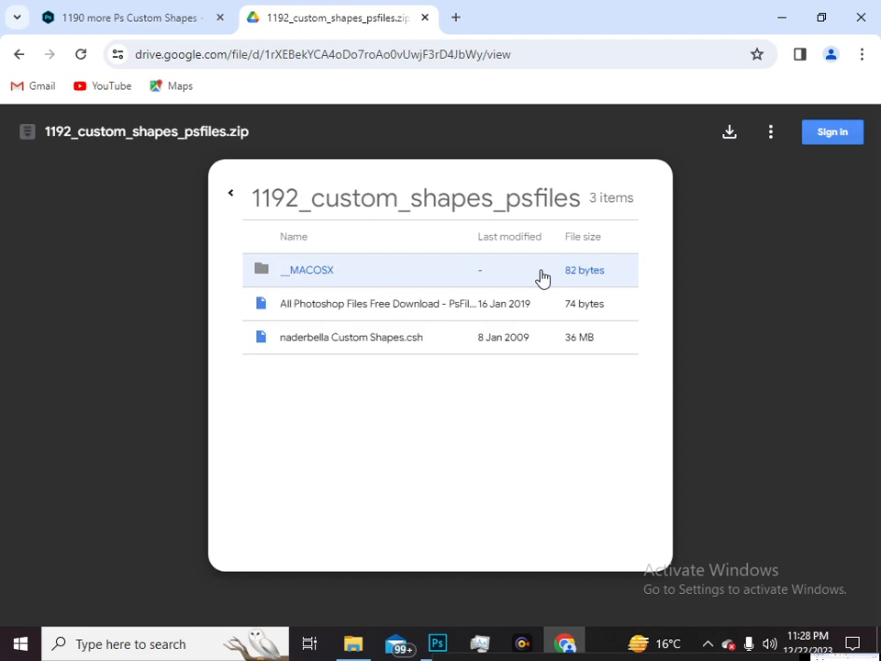
pyautogui.click(541, 278)
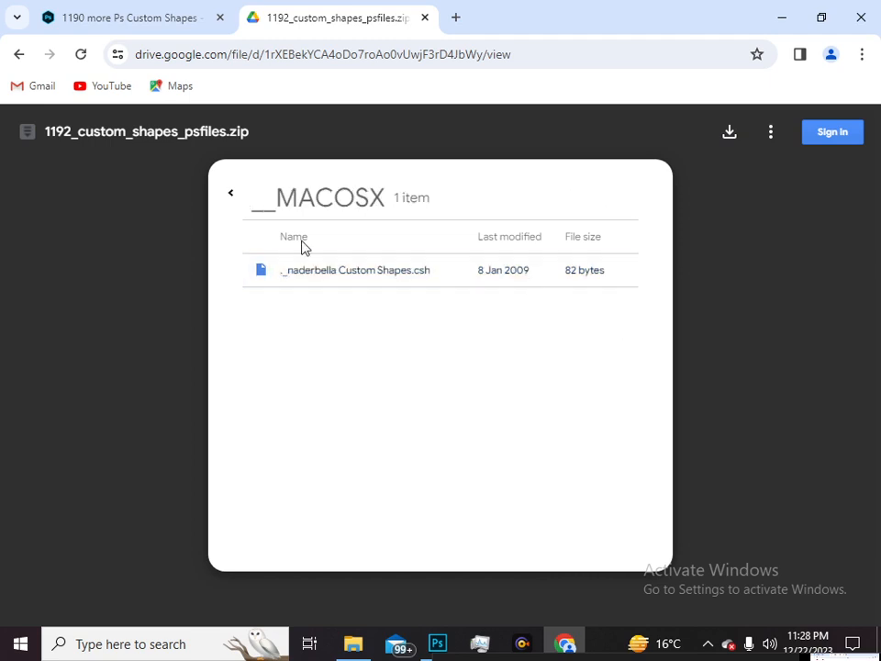
pyautogui.click(229, 197)
pyautogui.click(229, 197)
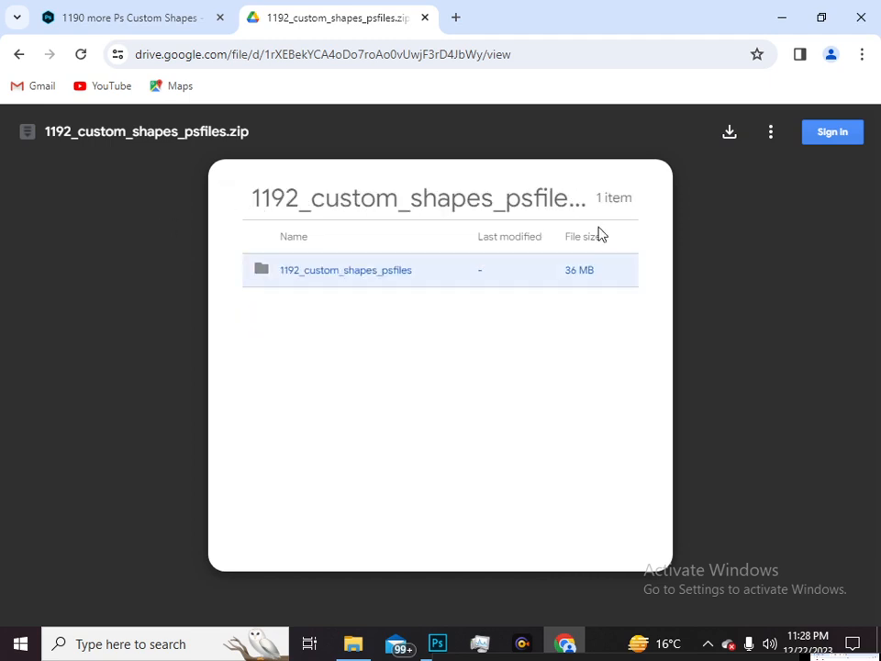
# Download 1192_custom_shapes_psfiles.zip from Google Drive and copy the file page's link.
pyautogui.click(731, 135)
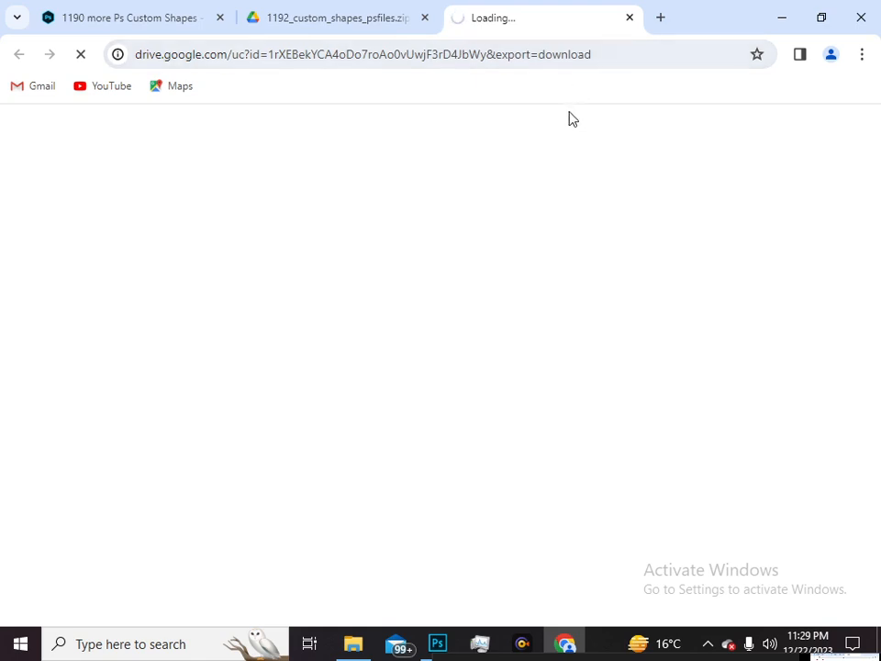
pyautogui.click(831, 56)
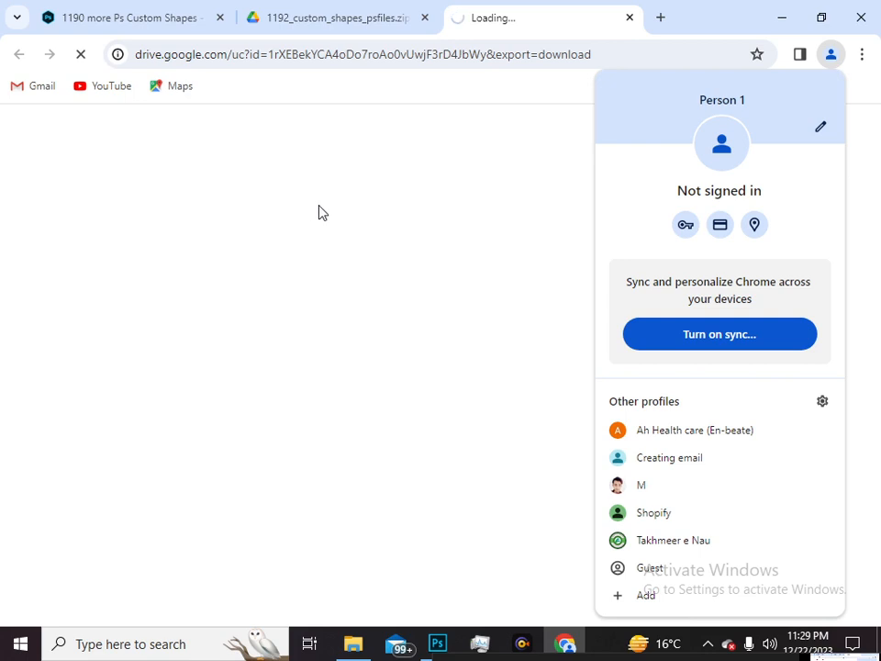
pyautogui.click(377, 17)
pyautogui.click(308, 54)
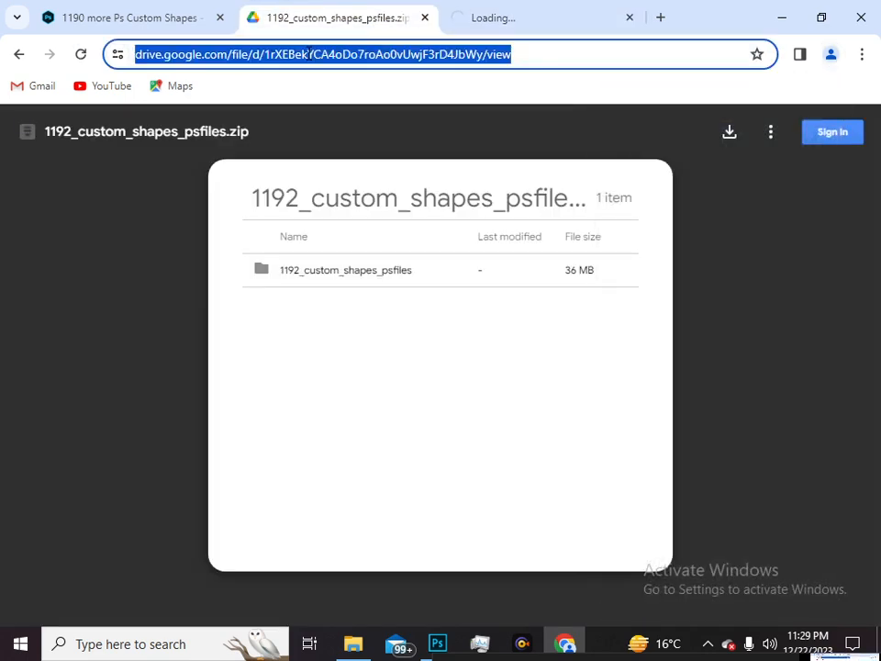
pyautogui.hotkey('ctrl', 'c')
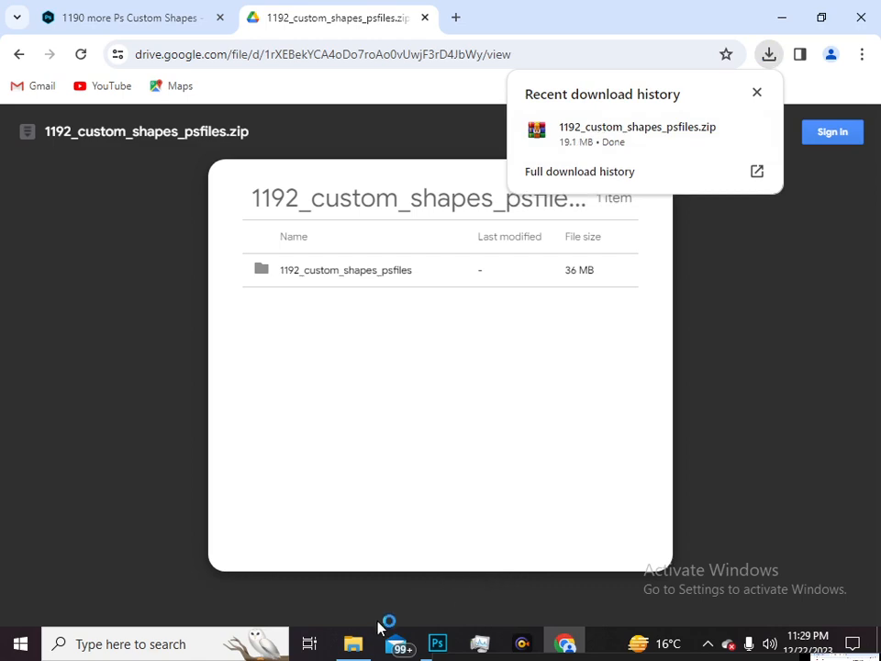
# Open the downloaded 1192_custom_shapes_psfiles archive from the Downloads folder and enter the shapes folder inside it.
pyautogui.click(362, 647)
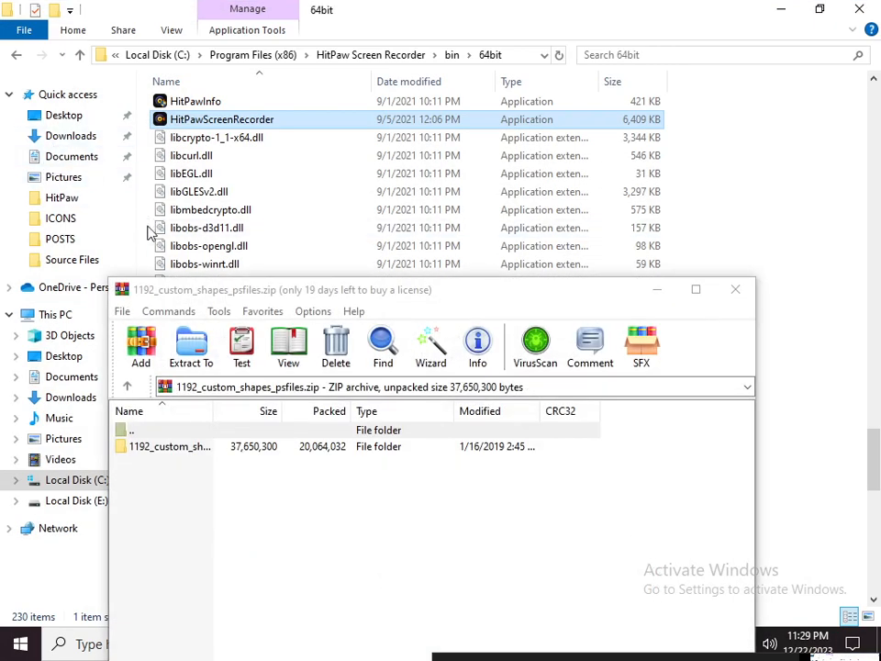
pyautogui.click(84, 137)
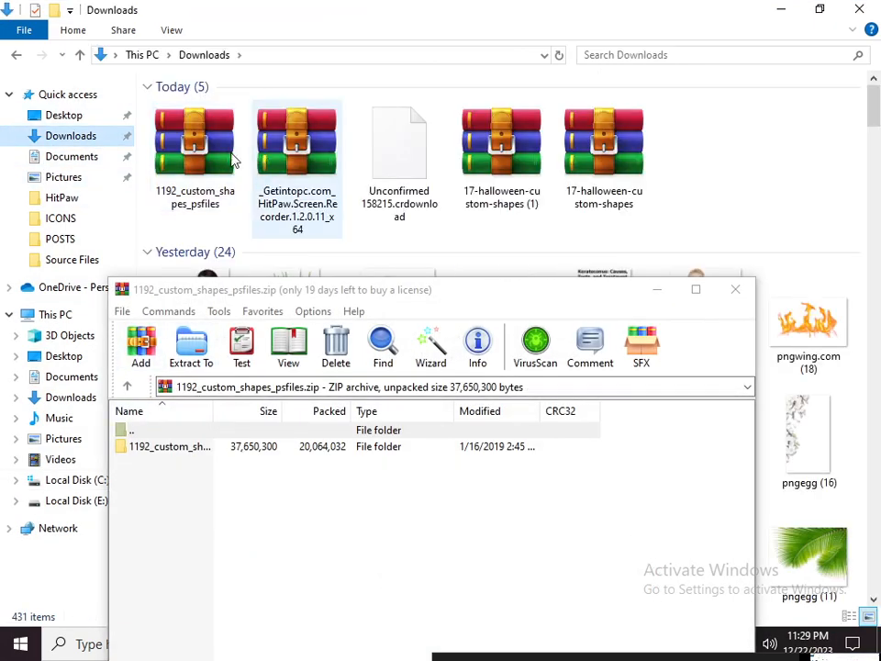
pyautogui.click(218, 162)
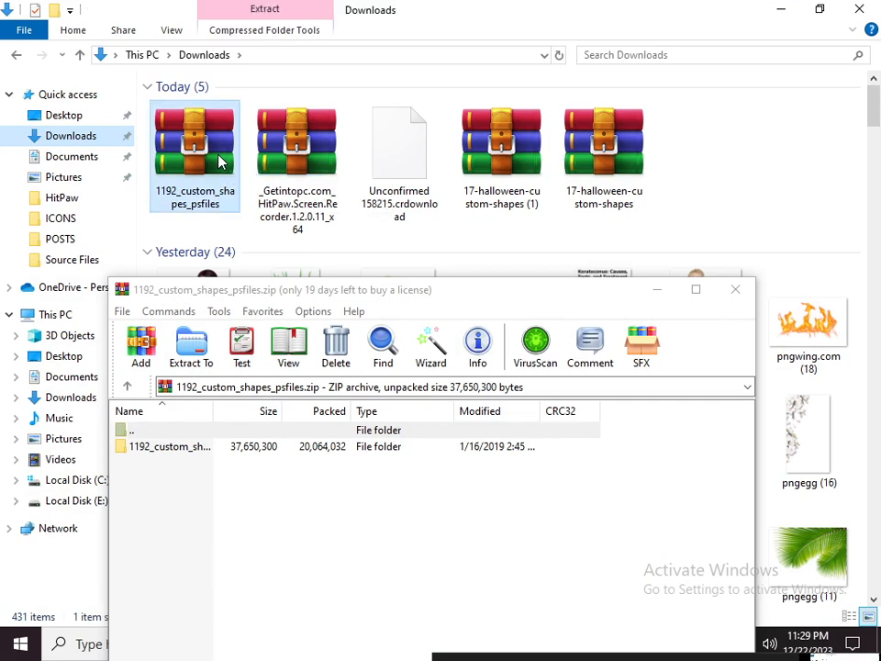
pyautogui.click(735, 290)
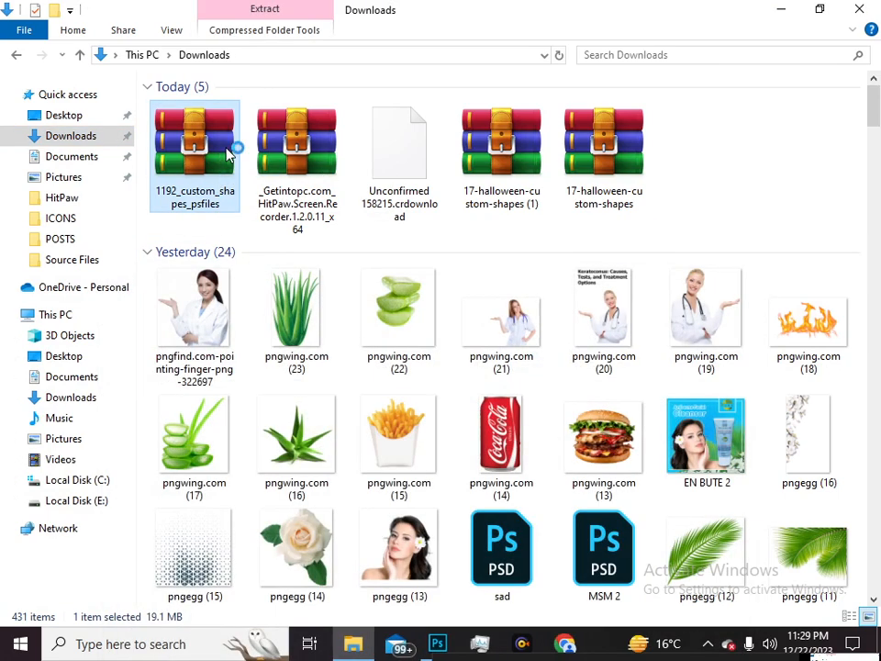
pyautogui.doubleClick(230, 153)
pyautogui.doubleClick(220, 448)
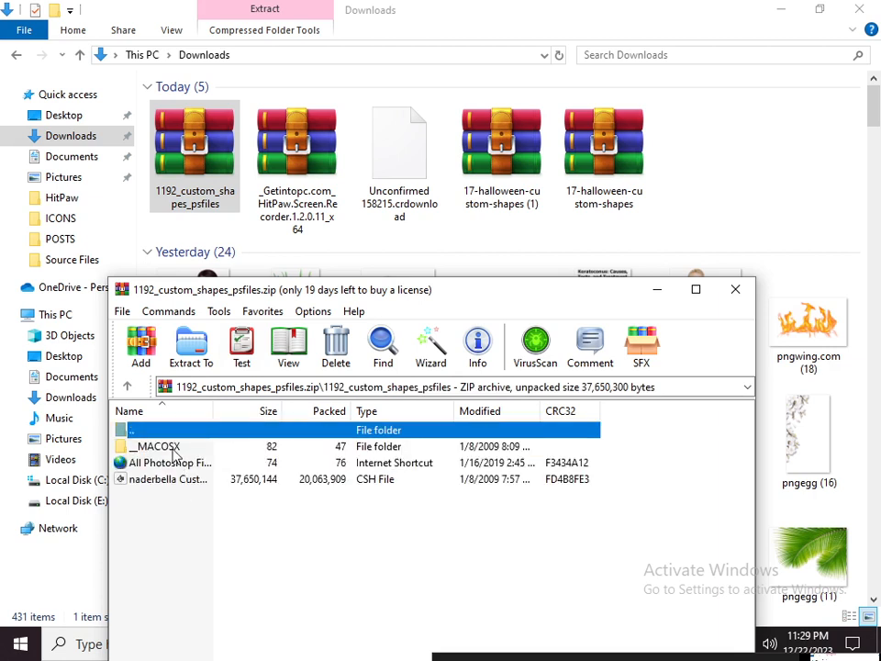
# Extract the naderbella Custom Shapes CSH file from the 1192_custom_shapes_psfiles archive into the Downloads folder.
pyautogui.doubleClick(157, 447)
pyautogui.click(128, 387)
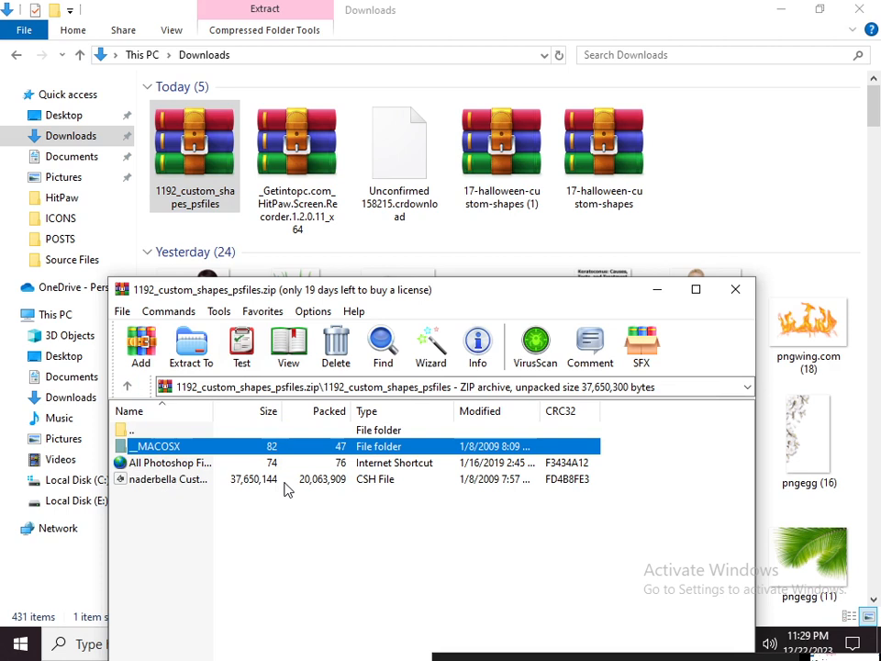
pyautogui.click(236, 483)
pyautogui.moveTo(339, 485); pyautogui.dragTo(633, 239)
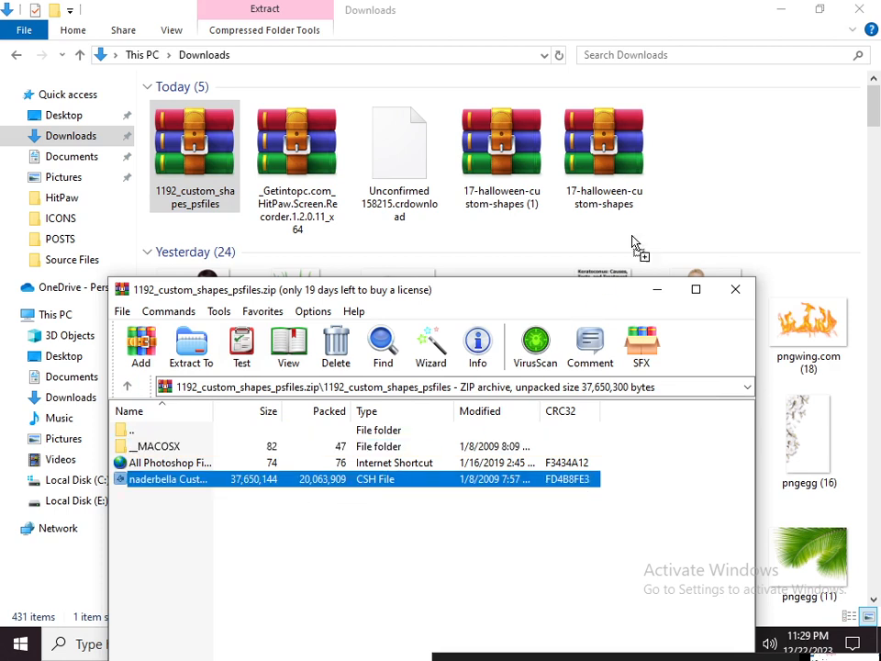
pyautogui.moveTo(742, 160); pyautogui.dragTo(740, 158)
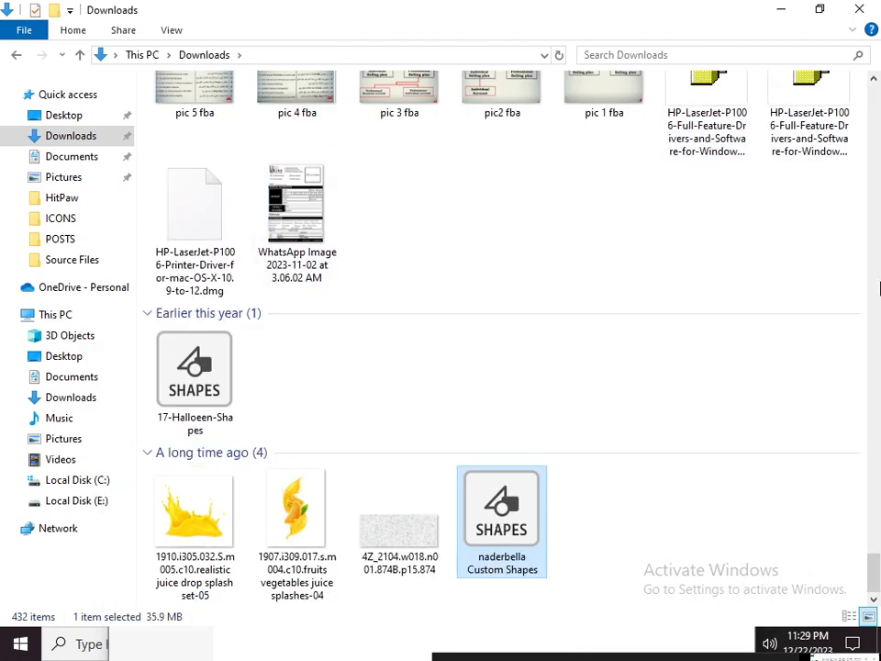
# Reopen the 1192_custom_shapes_psfiles archive and extract the ._naderbella Custom Shapes file from its __MACOSX subfolder into Downloads.
pyautogui.scroll(7, 868, 206)
pyautogui.scroll(15, 863, 137)
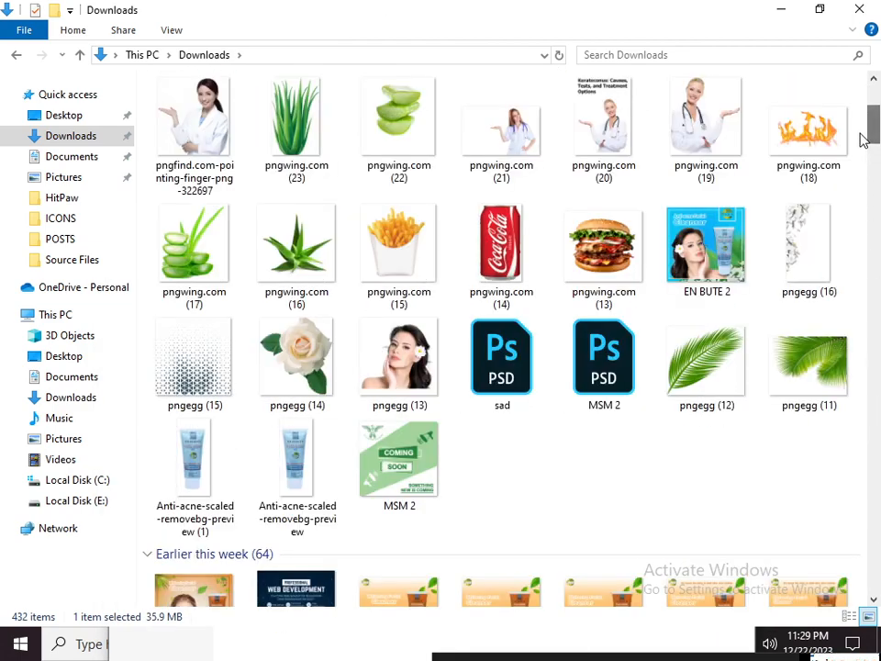
pyautogui.scroll(3, 864, 138)
pyautogui.doubleClick(182, 163)
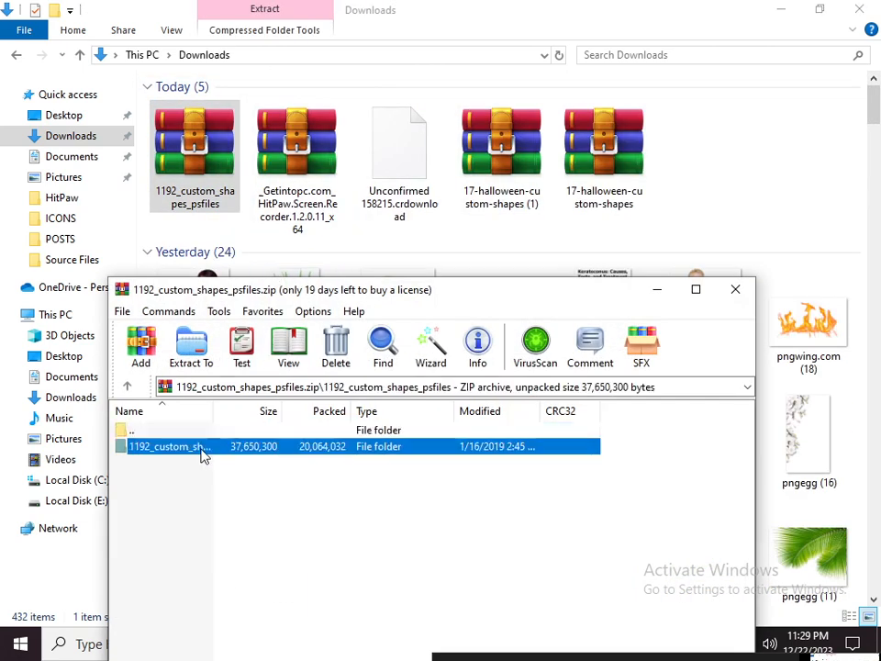
pyautogui.doubleClick(202, 453)
pyautogui.doubleClick(203, 453)
pyautogui.click(207, 453)
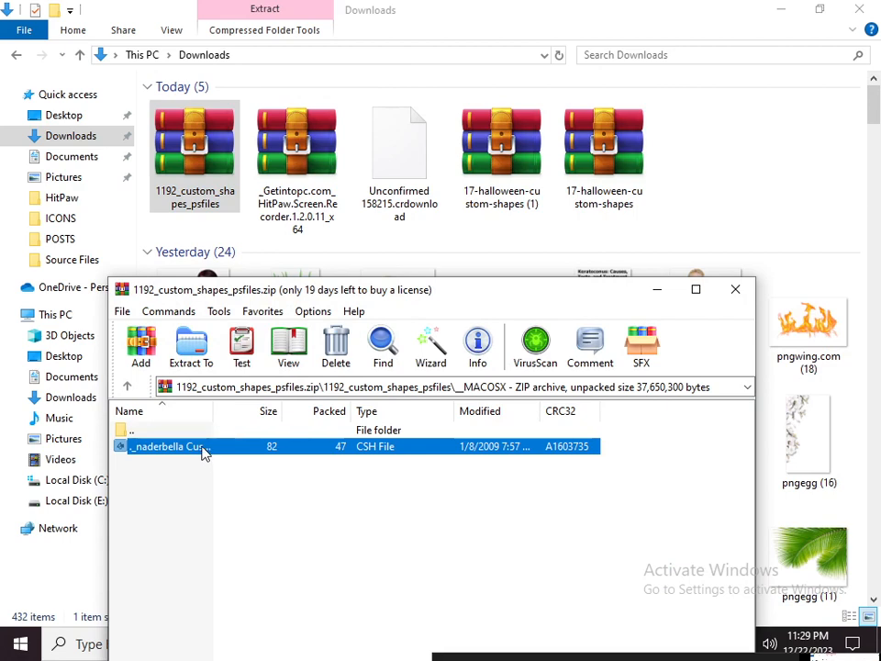
pyautogui.moveTo(204, 454); pyautogui.dragTo(781, 196)
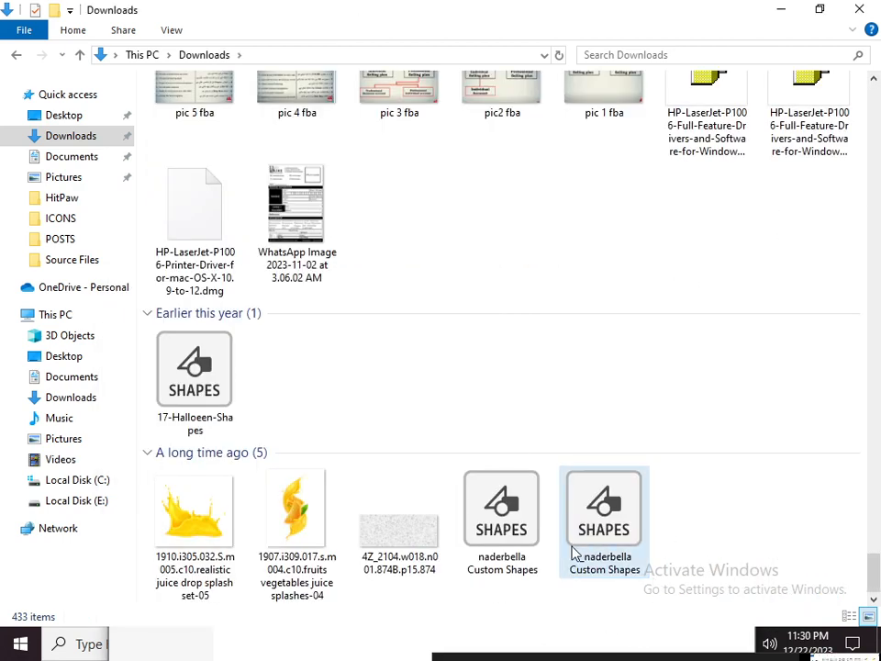
pyautogui.click(525, 566)
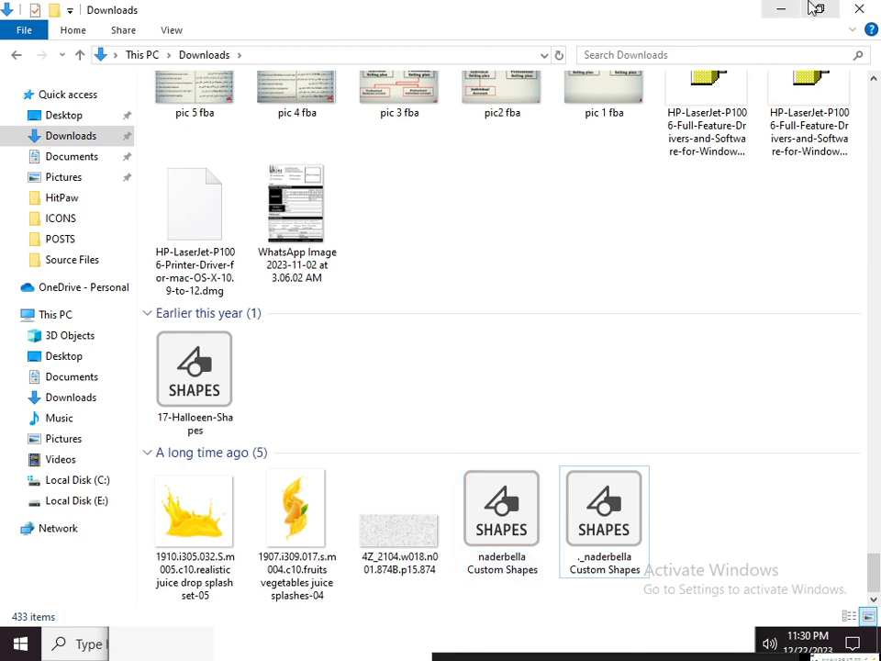
# Minimize the Downloads window, close the WinRAR archive, and end the Google Chrome task in Task Manager.
pyautogui.click(780, 11)
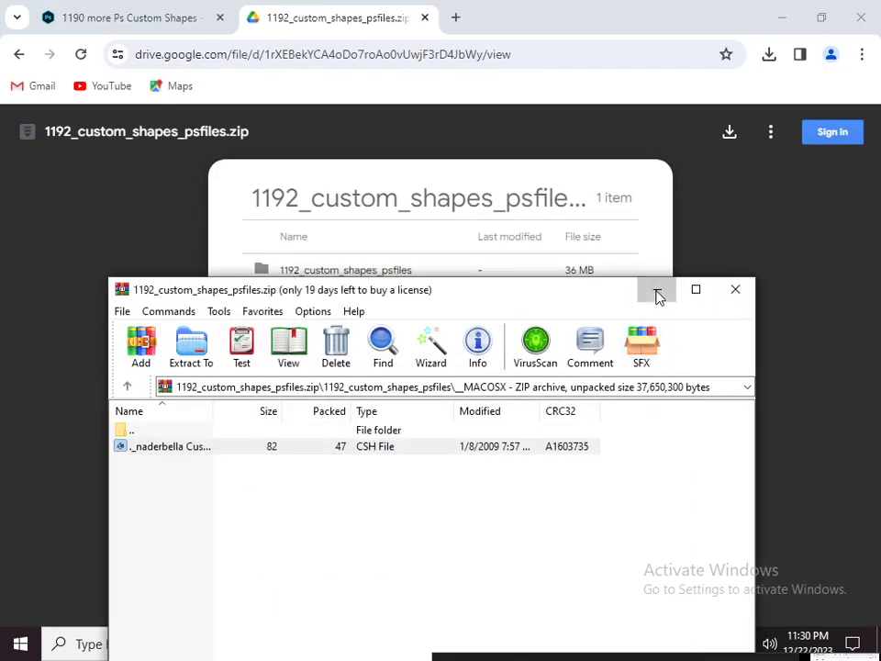
pyautogui.press('BackSpace')
pyautogui.click(737, 290)
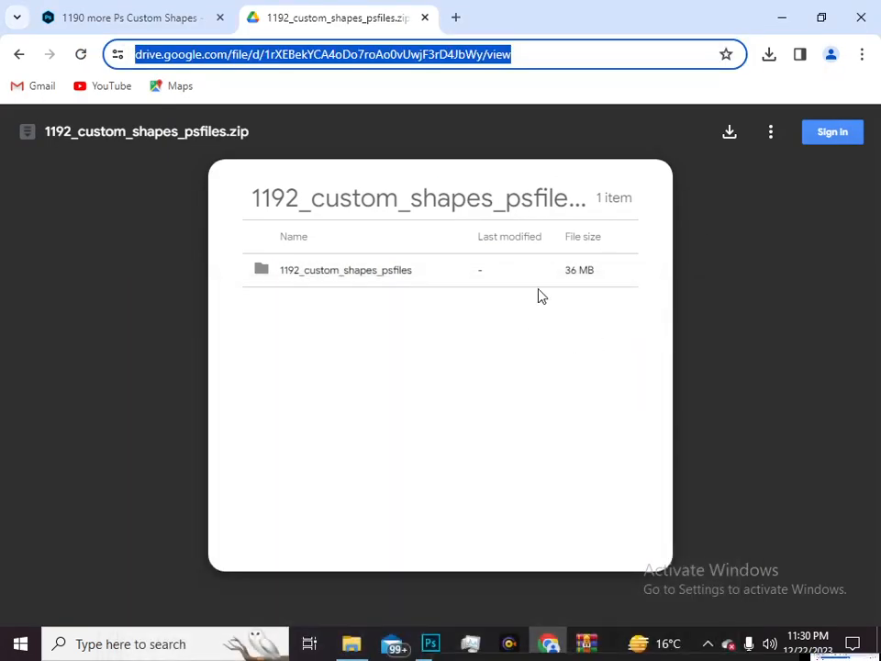
pyautogui.rightClick(611, 639)
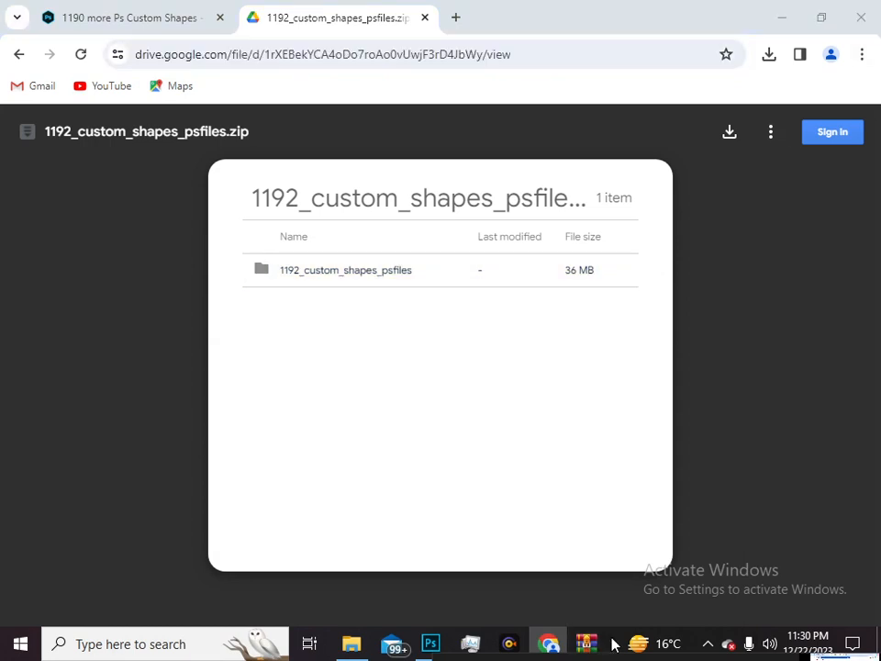
pyautogui.click(637, 552)
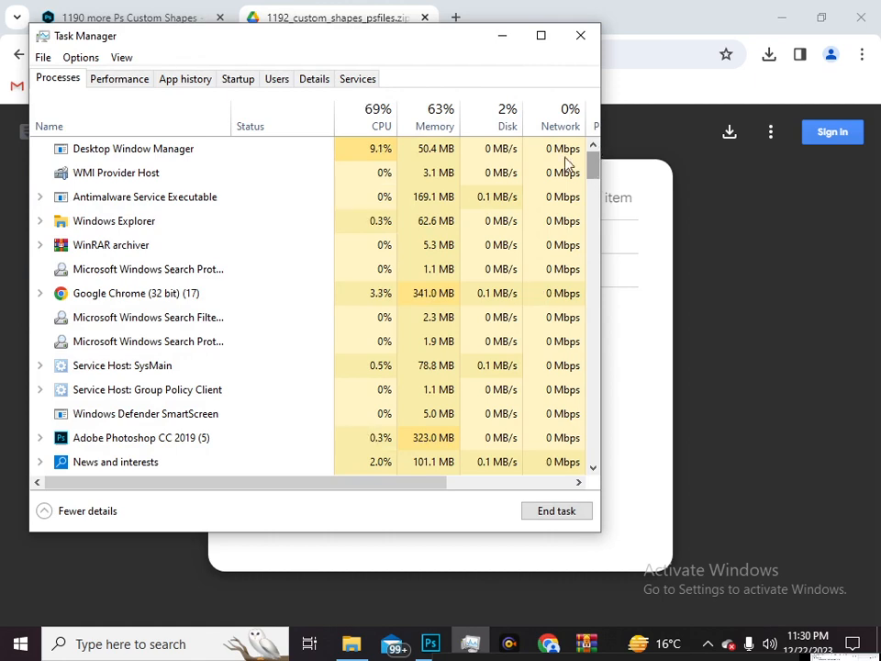
pyautogui.rightClick(231, 299)
pyautogui.click(270, 346)
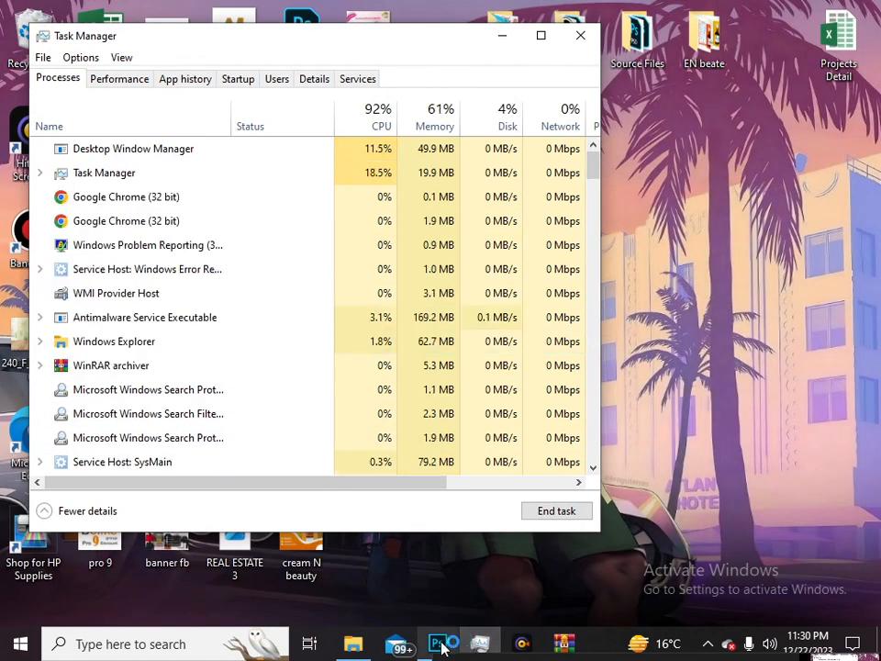
# Switch to Photoshop and load the naderbella Custom Shapes file from Downloads into the custom shape library.
pyautogui.click(436, 642)
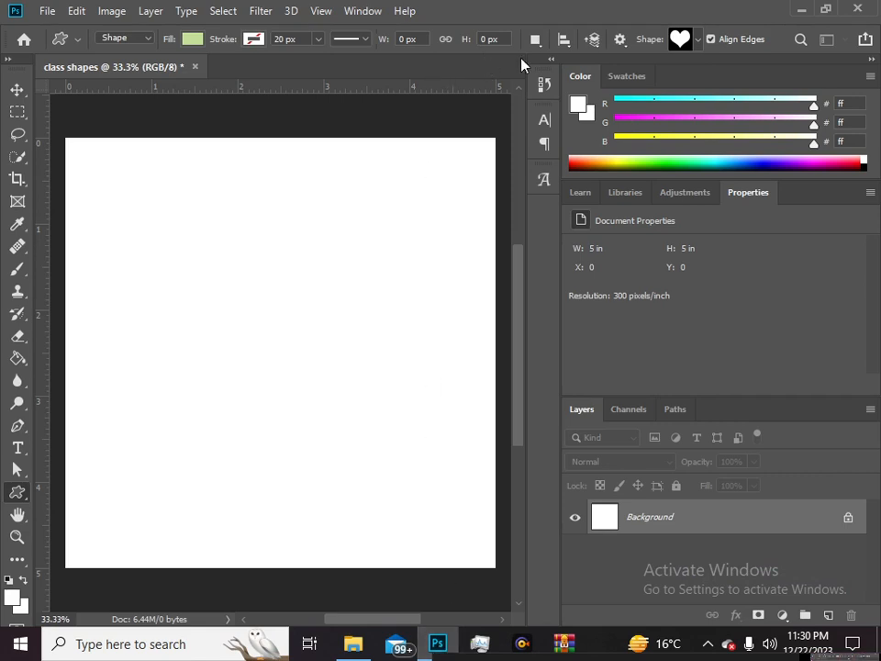
pyautogui.click(694, 41)
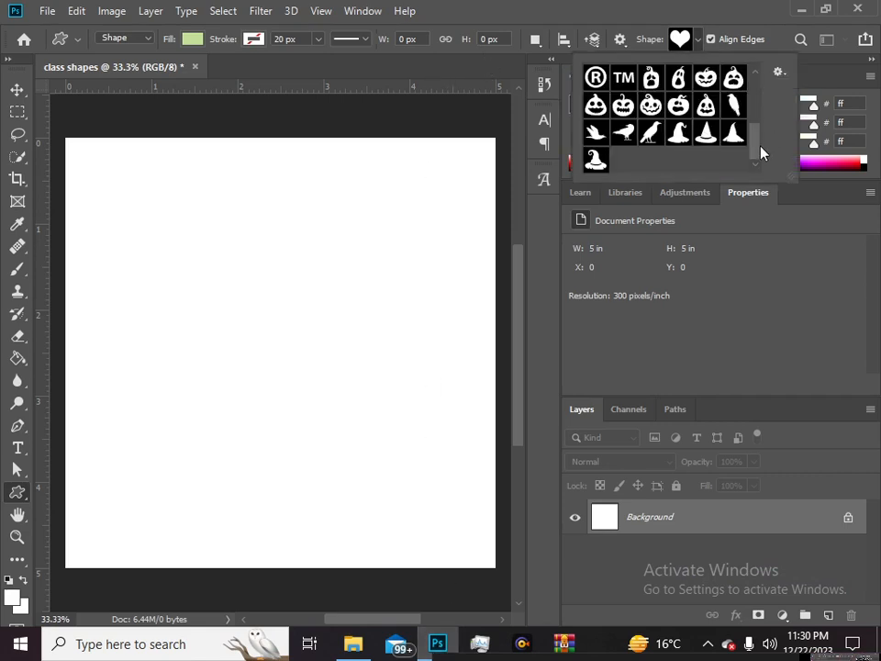
pyautogui.moveTo(756, 151); pyautogui.dragTo(755, 103)
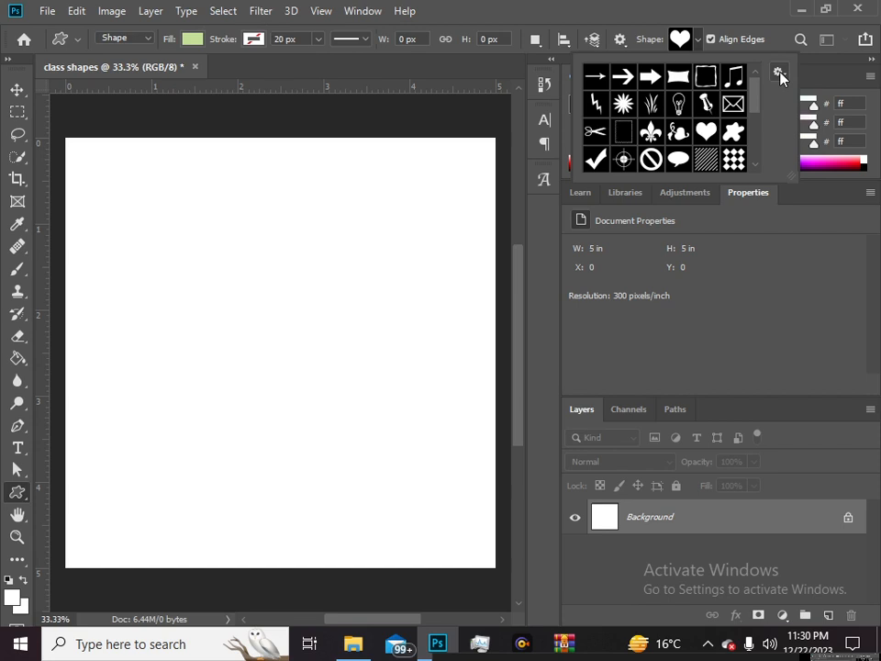
pyautogui.click(779, 73)
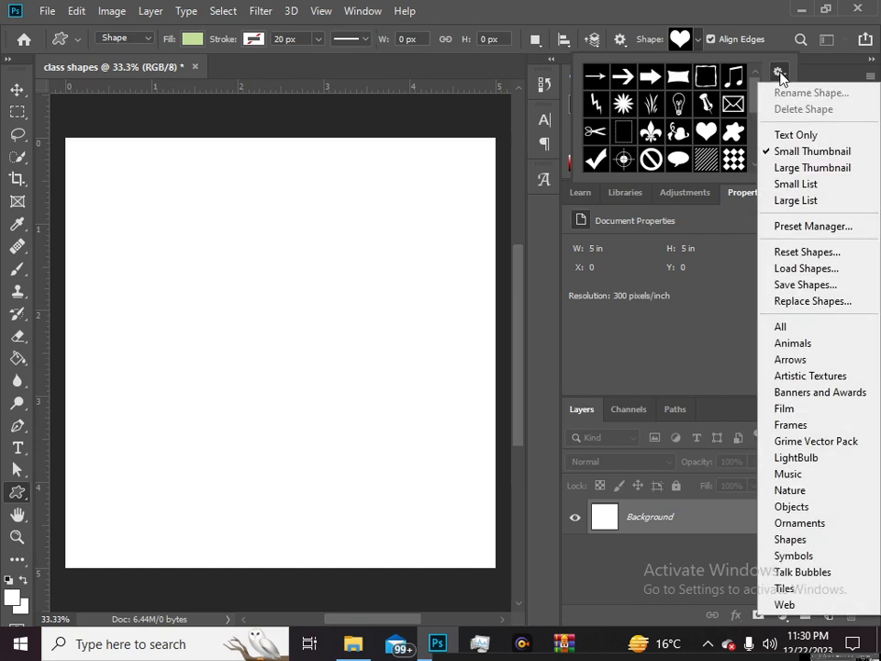
pyautogui.click(799, 269)
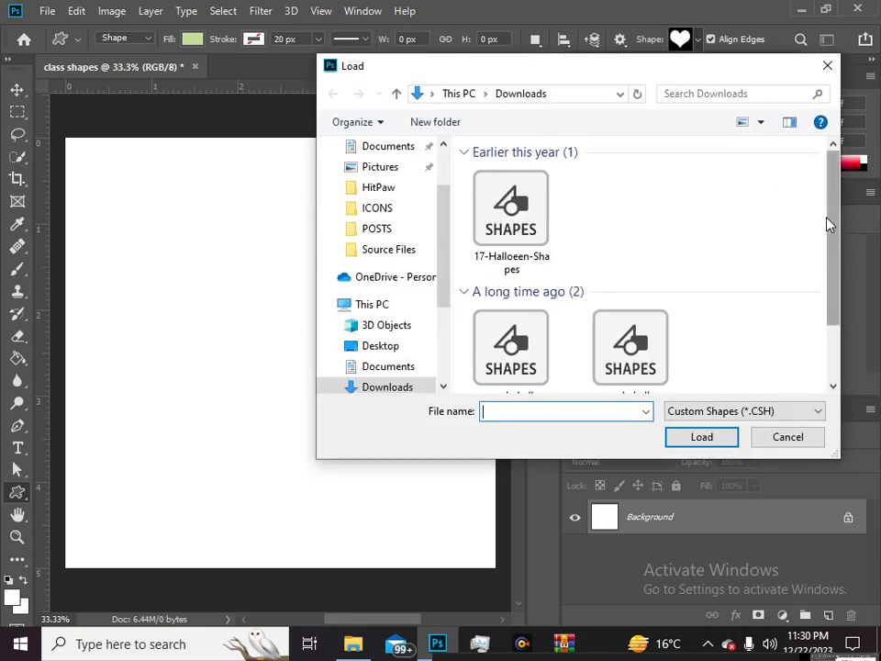
pyautogui.moveTo(834, 248); pyautogui.dragTo(837, 292)
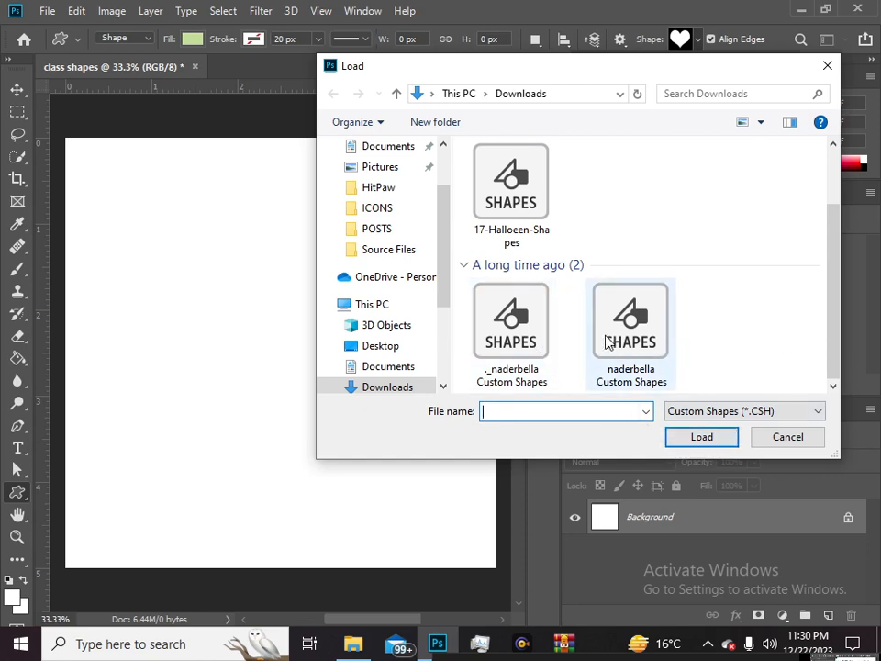
pyautogui.click(537, 344)
pyautogui.click(659, 347)
pyautogui.click(712, 440)
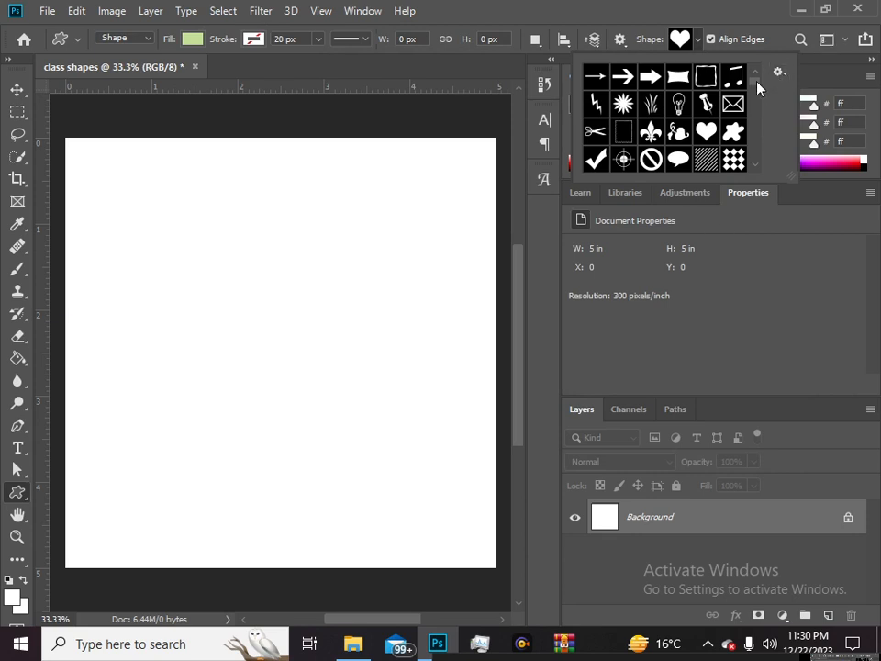
# Draw the bare footprints pair custom shape, about 380 by 435 px, near the middle of the canvas.
pyautogui.moveTo(757, 82); pyautogui.dragTo(757, 120)
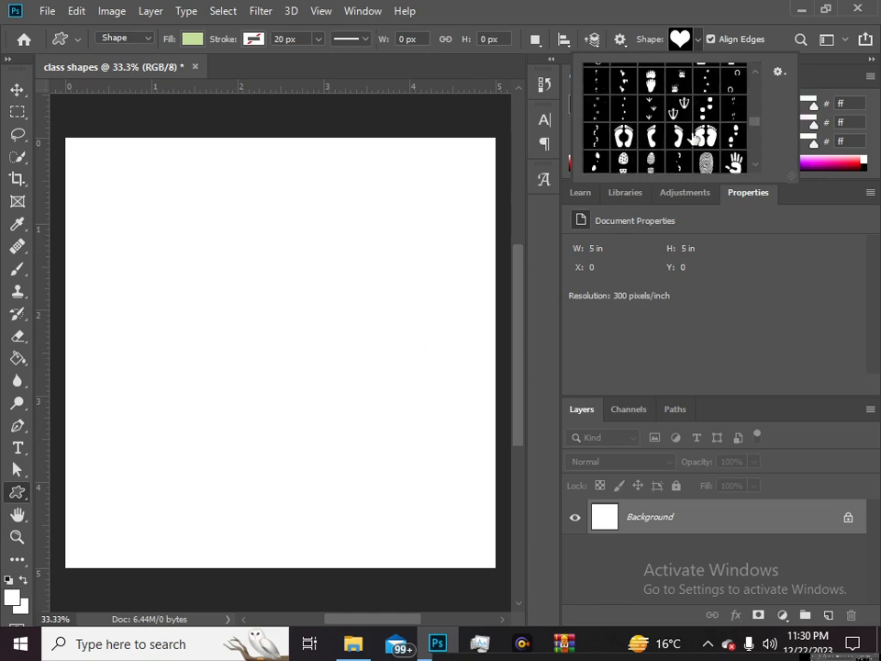
pyautogui.click(624, 136)
pyautogui.moveTo(203, 279); pyautogui.dragTo(373, 398)
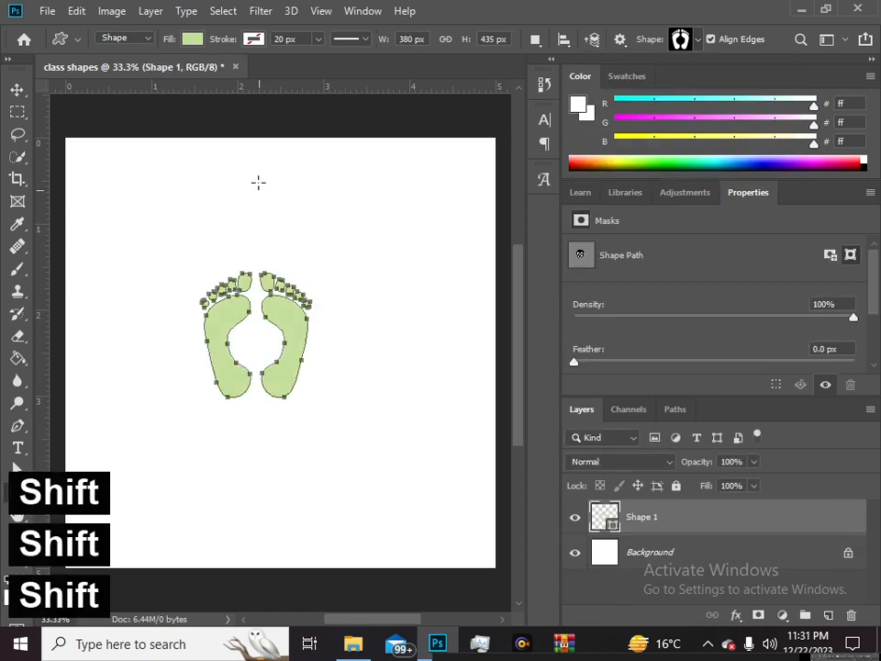
# Give the footprints shape a red fill and a light green stroke.
pyautogui.click(192, 41)
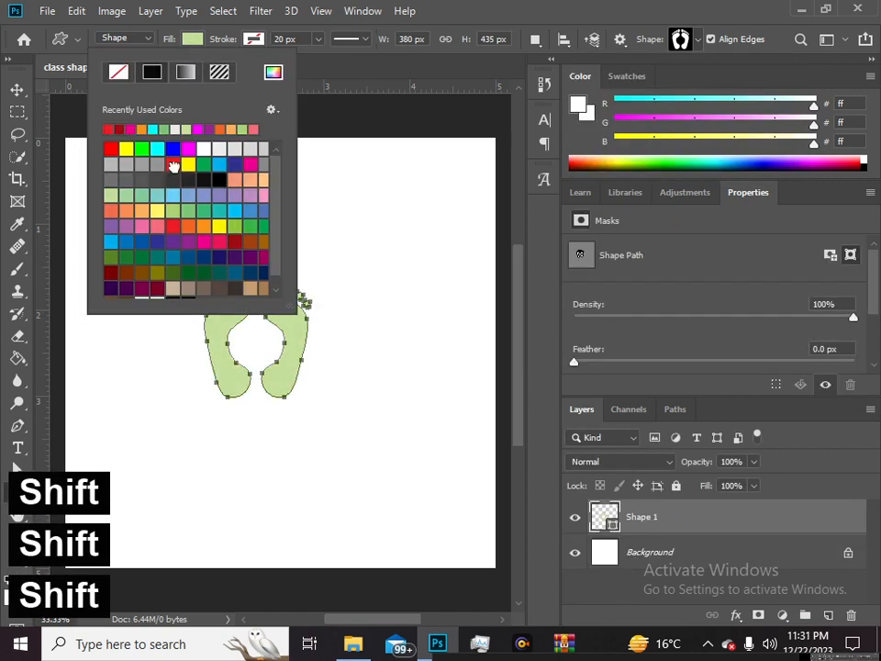
pyautogui.click(173, 166)
pyautogui.click(621, 7)
pyautogui.click(256, 42)
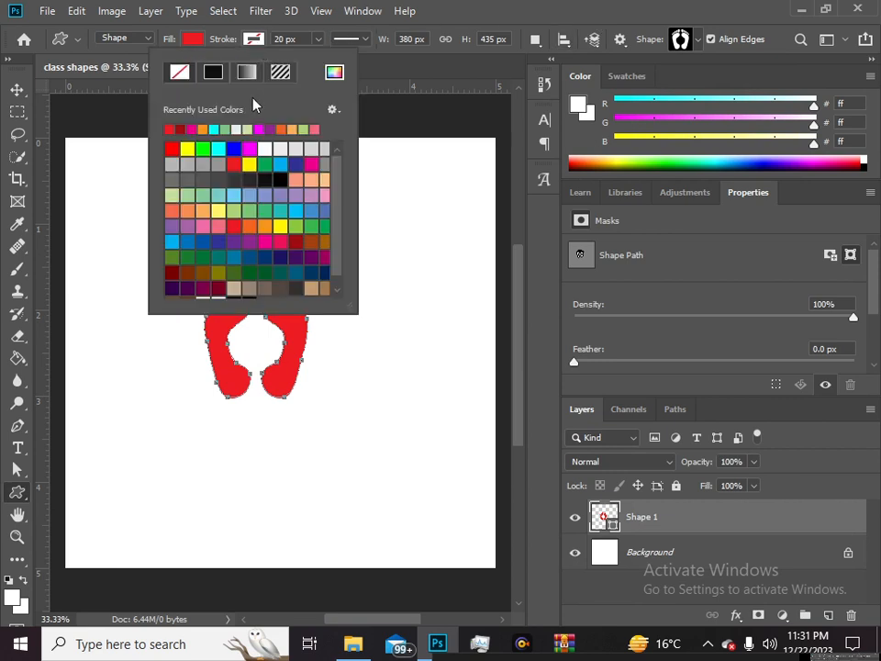
pyautogui.click(248, 128)
pyautogui.click(576, 8)
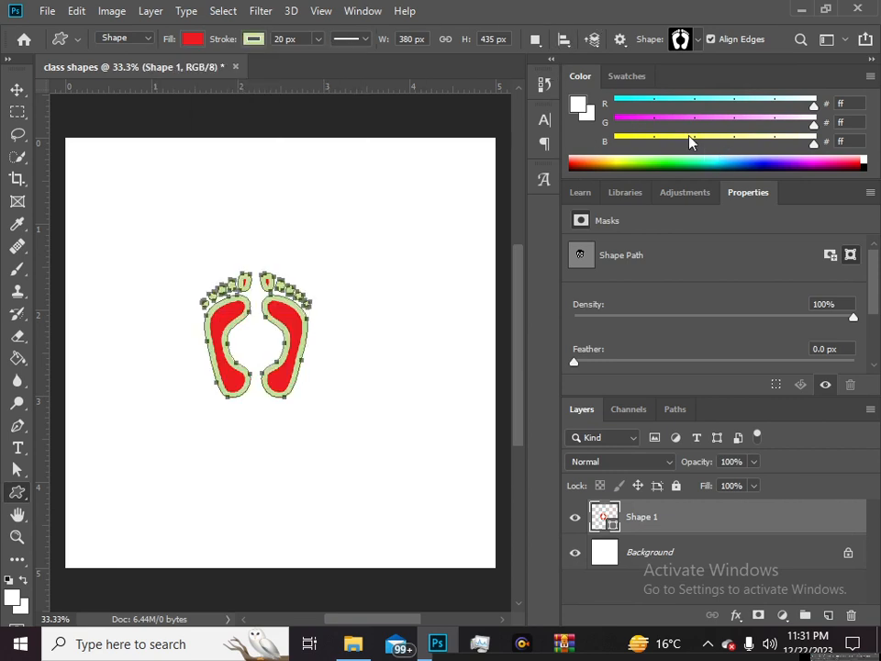
# Choose the spiky sunburst custom shape and add it to the same shape layer, overlapping the toes of the footprints.
pyautogui.click(695, 40)
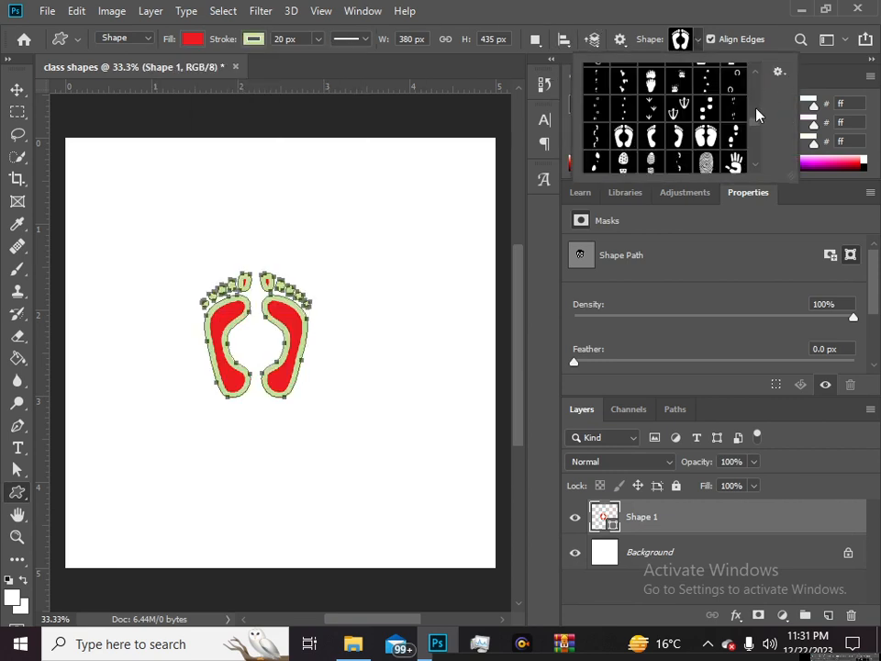
pyautogui.scroll(-5, 758, 125)
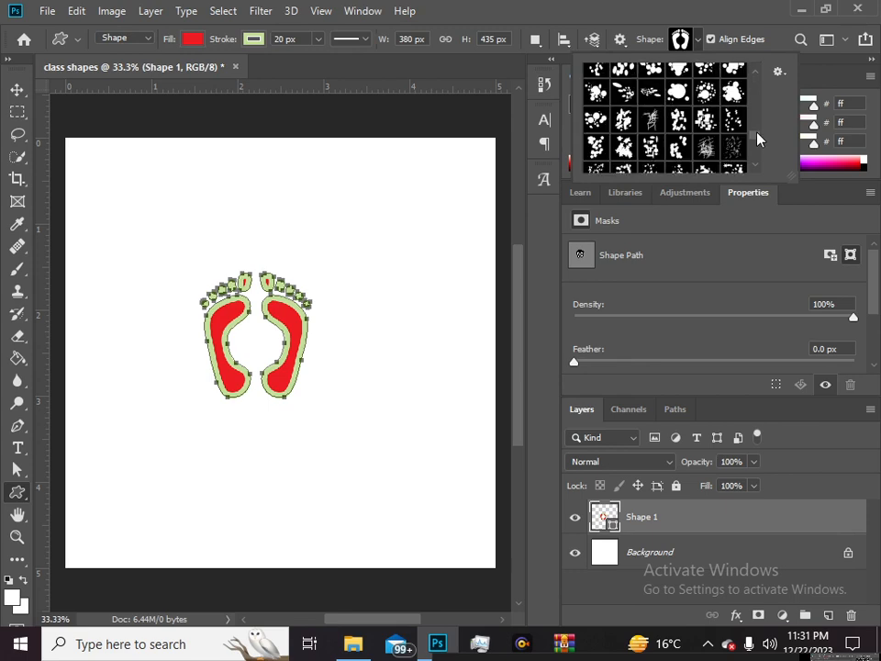
pyautogui.moveTo(758, 132); pyautogui.dragTo(758, 142)
pyautogui.scroll(-5, 758, 148)
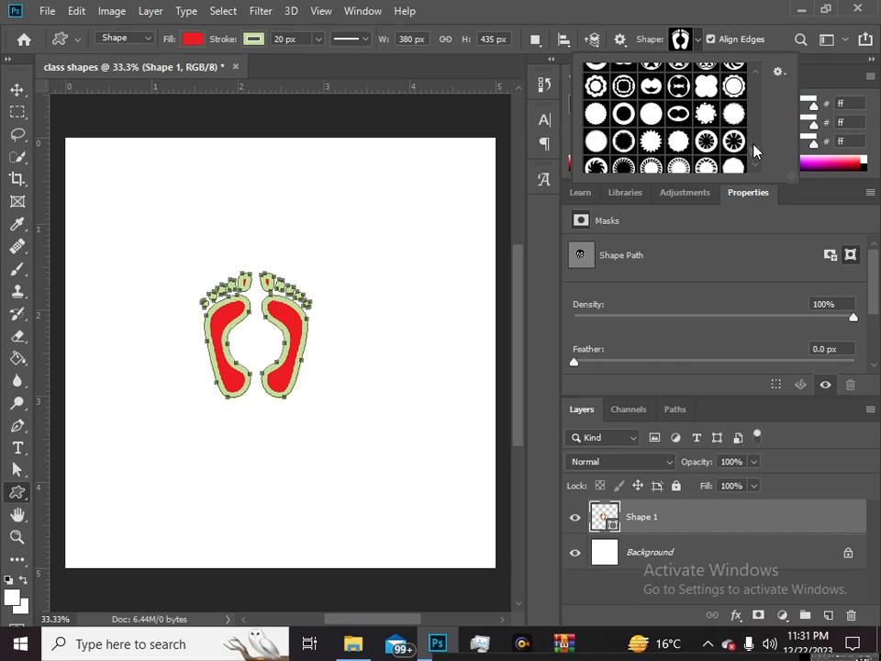
pyautogui.moveTo(756, 154); pyautogui.dragTo(753, 139)
pyautogui.click(623, 158)
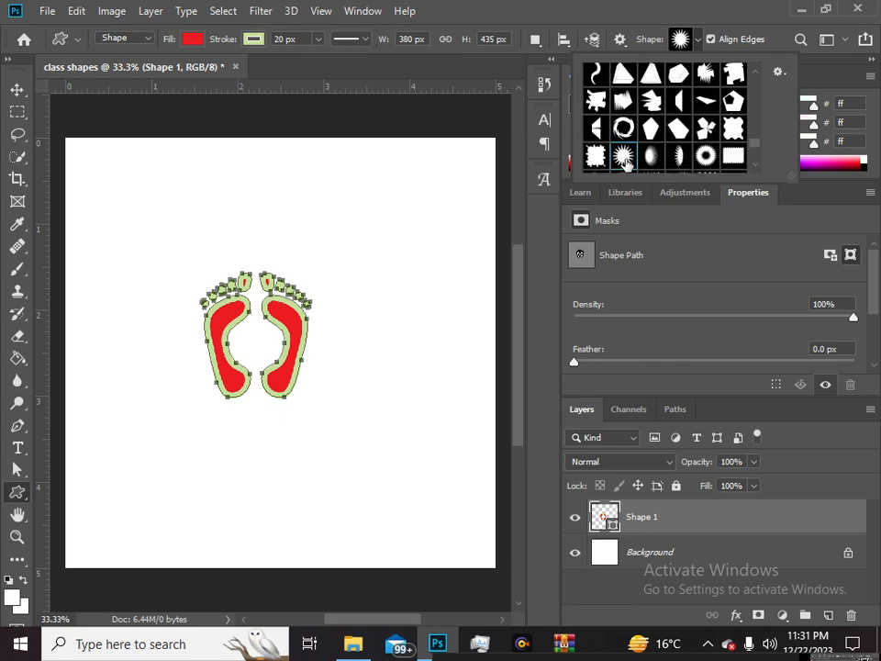
pyautogui.moveTo(244, 187); pyautogui.dragTo(395, 303)
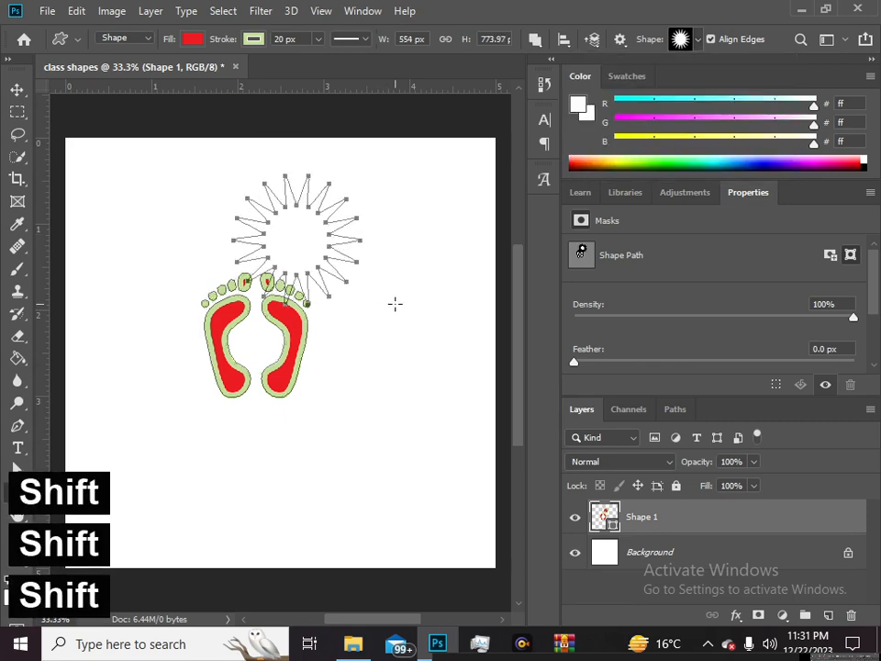
# Remove the stroke from the combined footprints and sunburst shape and hide its path outline.
pyautogui.click(254, 40)
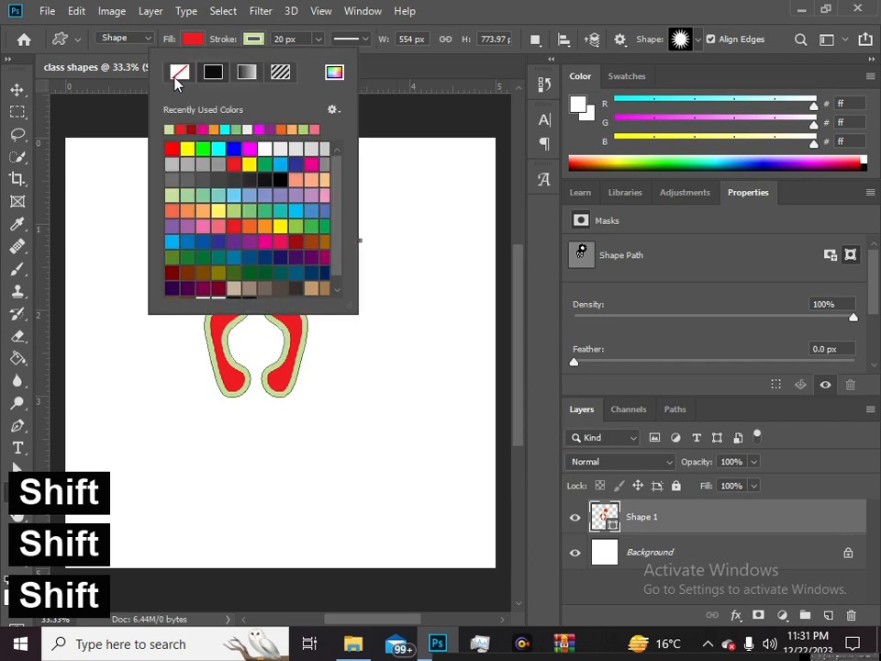
pyautogui.click(178, 79)
pyautogui.click(447, 105)
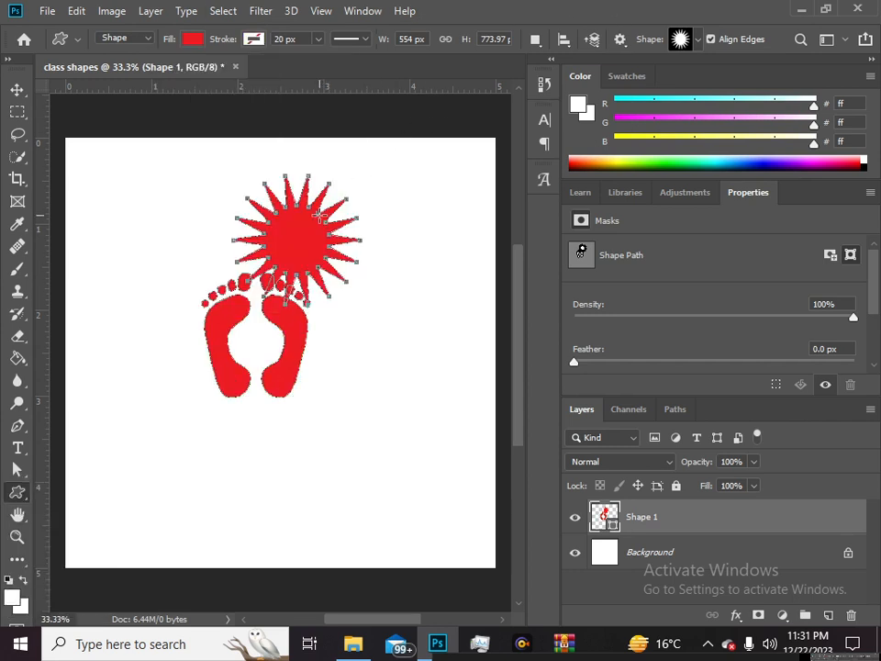
pyautogui.press('Return')
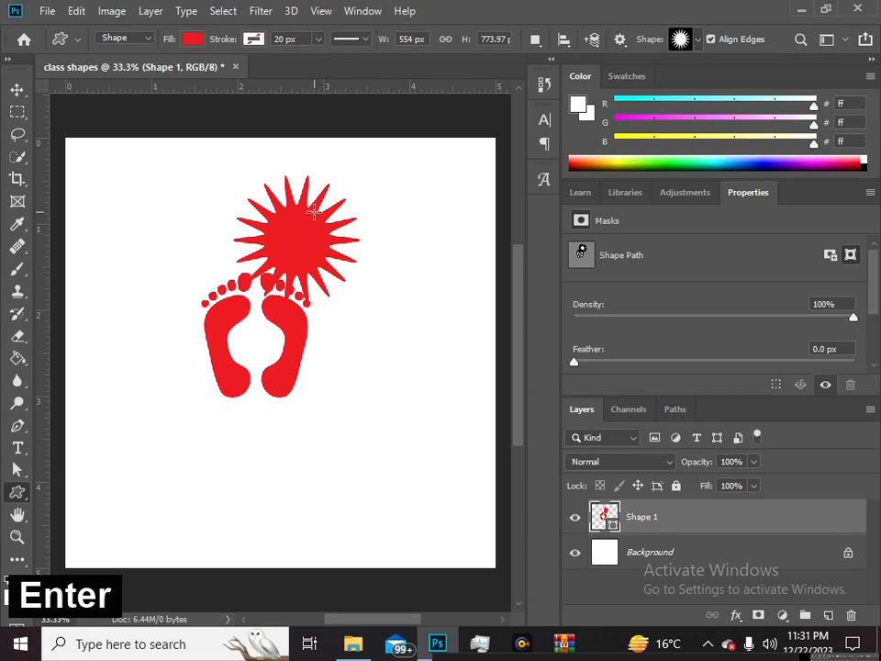
# Move the combined footprints and sunburst layer slightly right and up with the Move tool.
pyautogui.press('v')
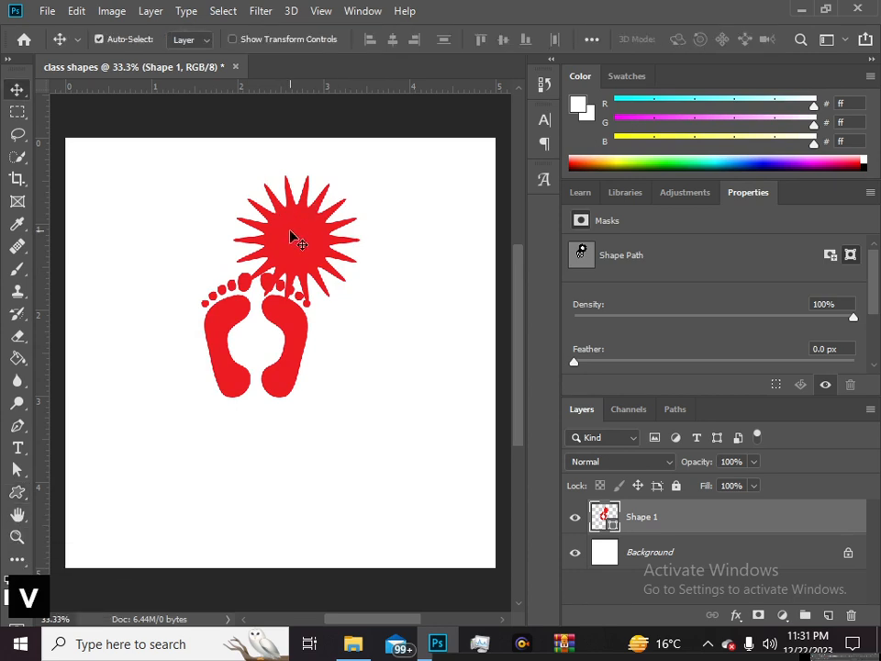
pyautogui.moveTo(291, 237); pyautogui.dragTo(323, 244)
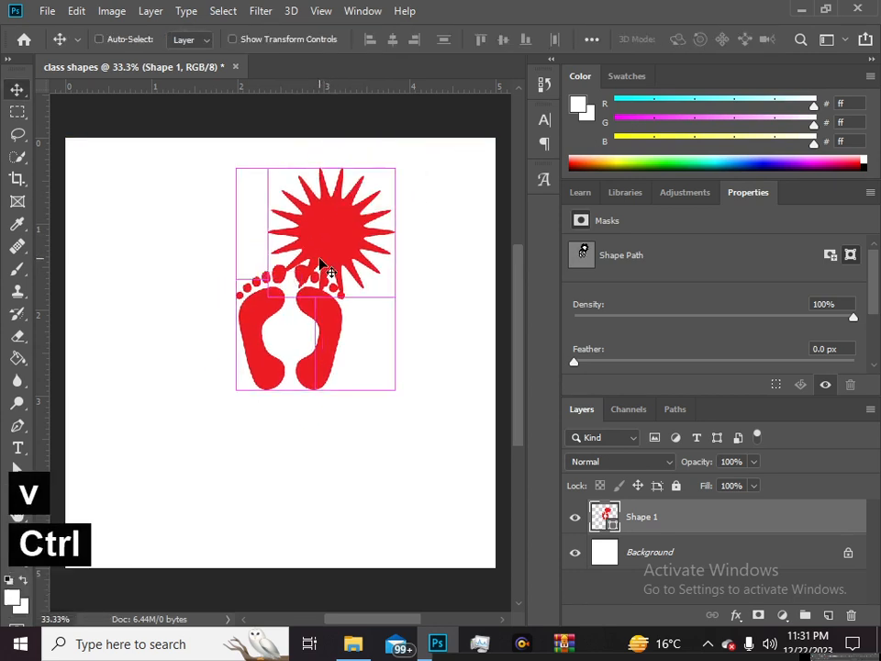
# Undo the last changes to the combined footprints and sunburst shape and delete its layer.
pyautogui.hotkey('ctrl', 'z')
pyautogui.hotkey('ctrl', 'z')
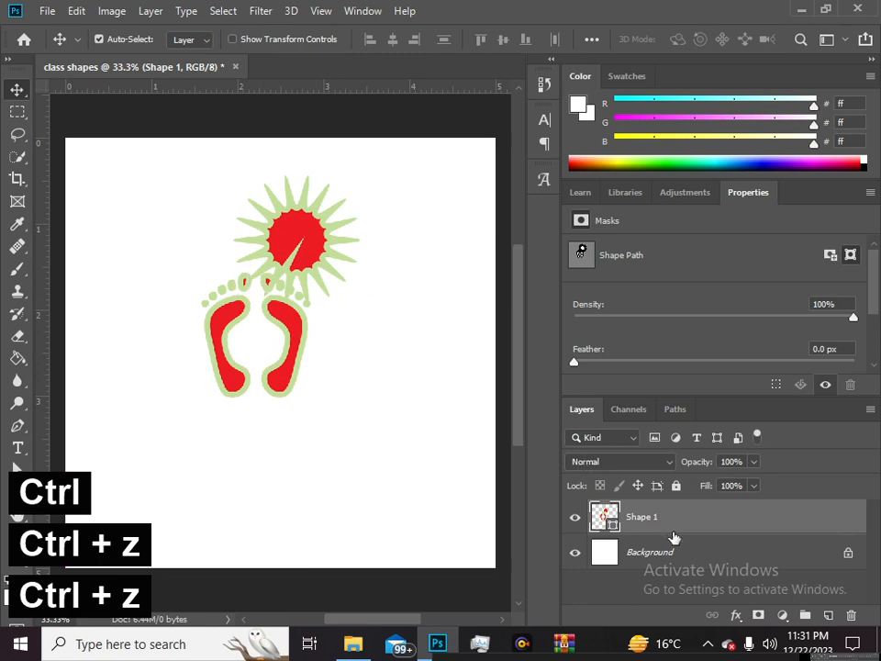
pyautogui.press('Delete')
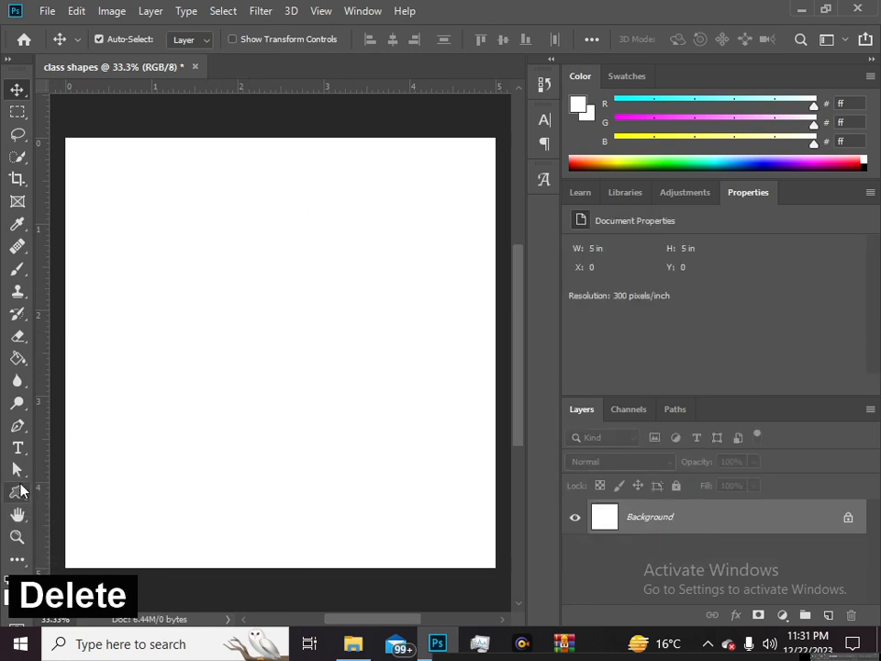
# Choose the swirling ring custom shape and draw it about 705 by 708 px near the canvas centre.
pyautogui.click(18, 491)
pyautogui.click(697, 41)
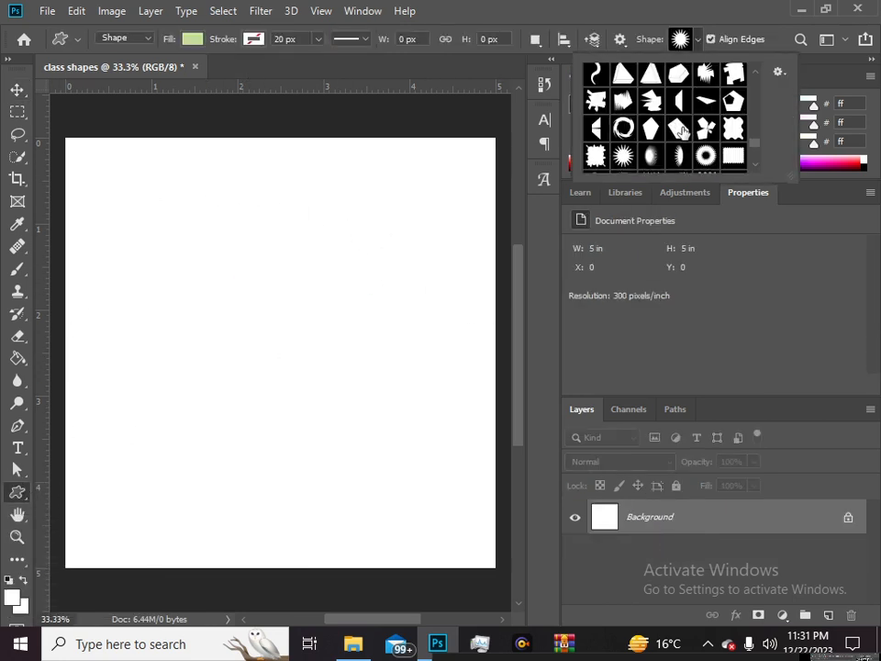
pyautogui.click(623, 128)
pyautogui.moveTo(175, 264); pyautogui.dragTo(432, 467)
# Fill the swirling ring with yellow and hide its path outline.
pyautogui.click(192, 38)
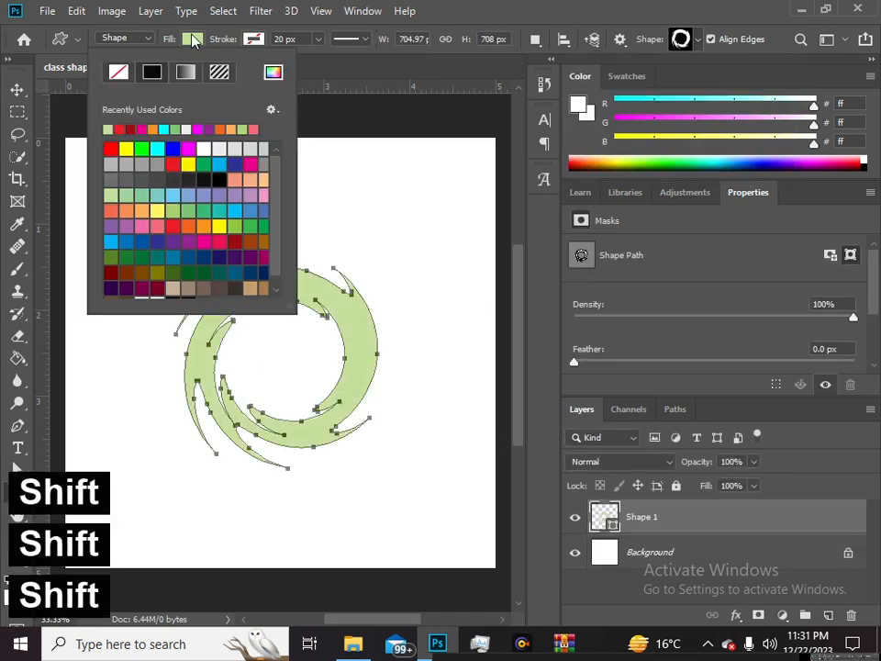
pyautogui.click(188, 164)
pyautogui.click(635, 127)
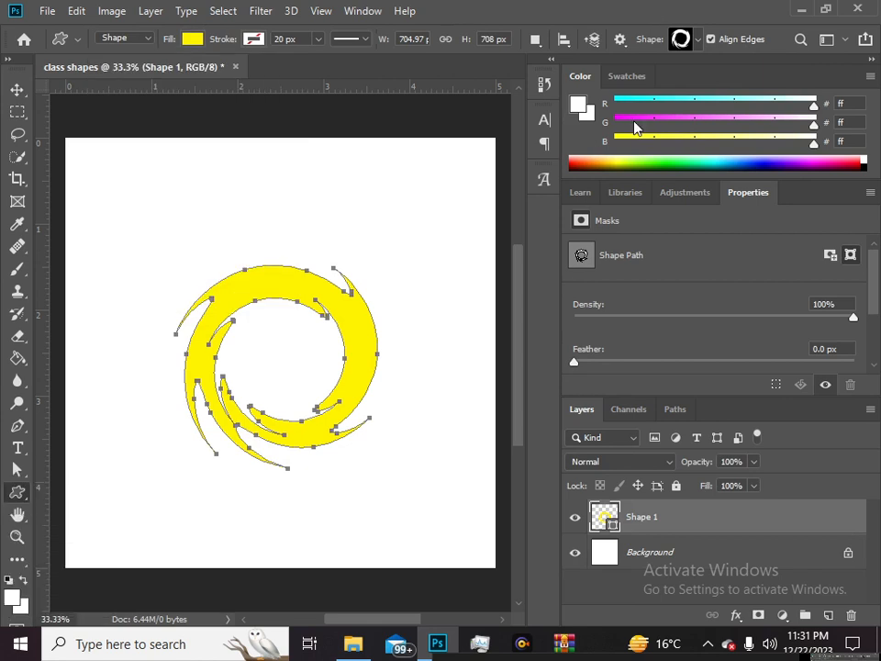
pyautogui.press('Return')
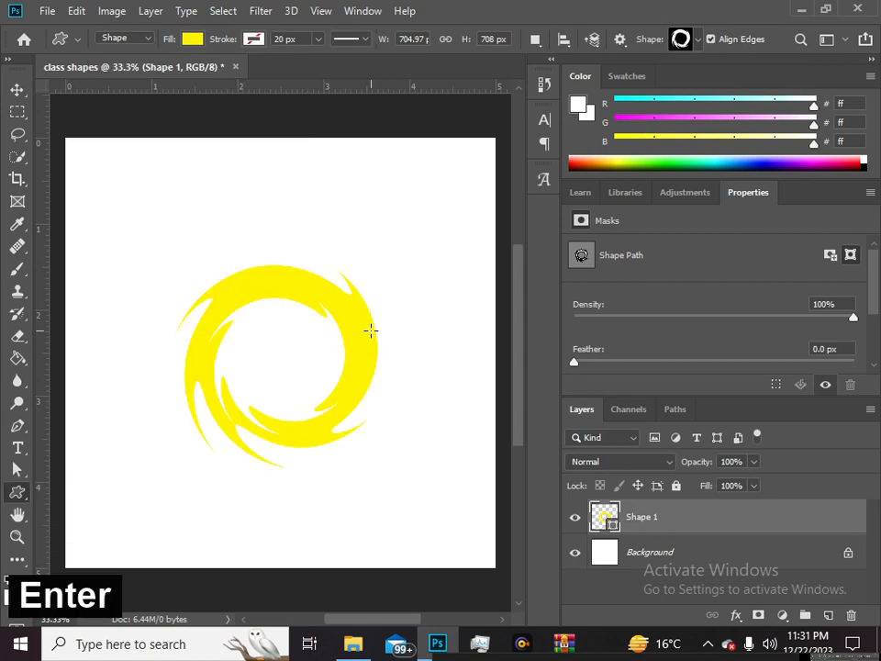
# Delete the yellow swirling ring's layer.
pyautogui.press('v')
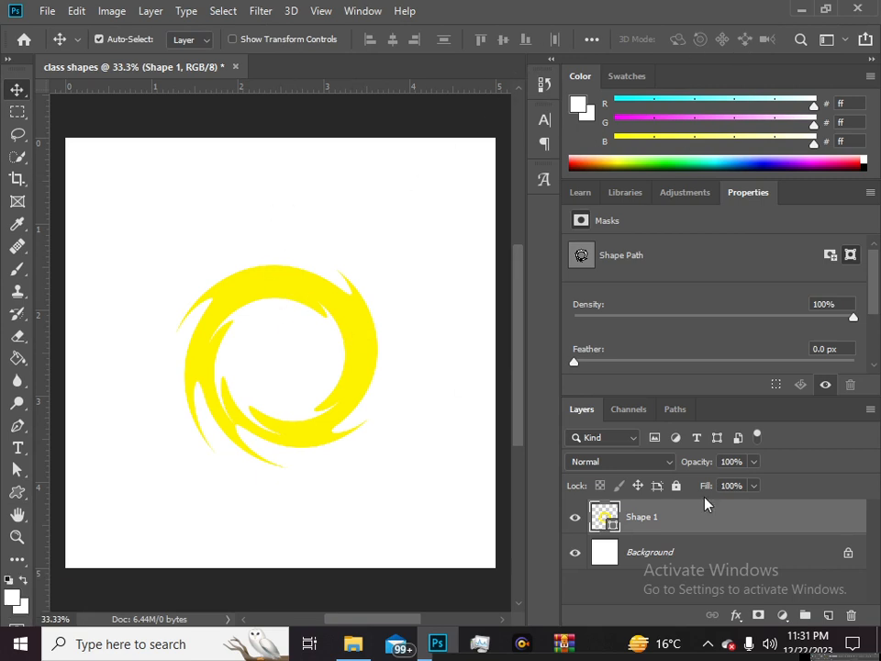
pyautogui.press('Delete')
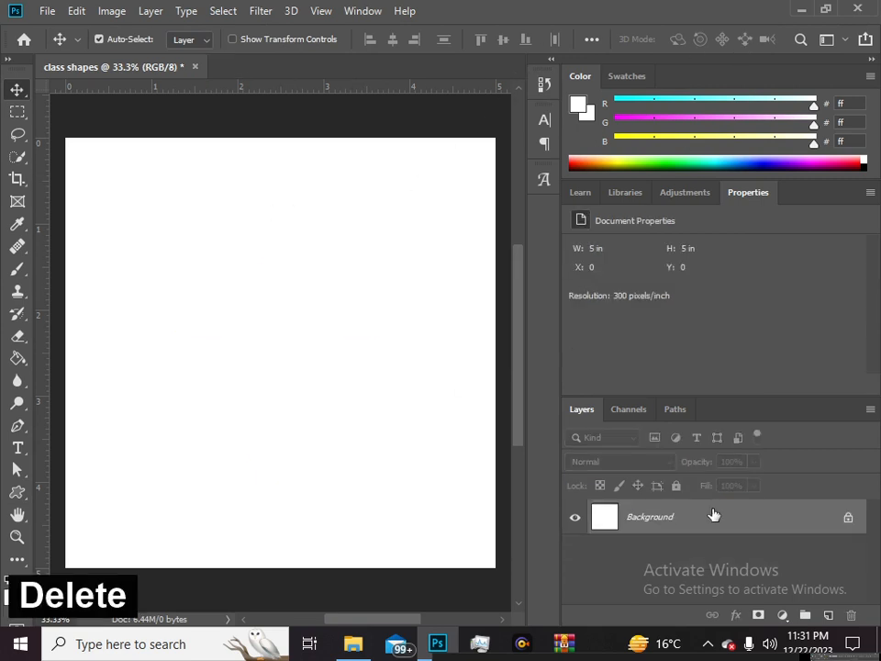
# Draw a square about 969 px wide with the Rectangle tool, reaching into the canvas's lower-right area.
pyautogui.click(14, 493)
pyautogui.rightClick(14, 493)
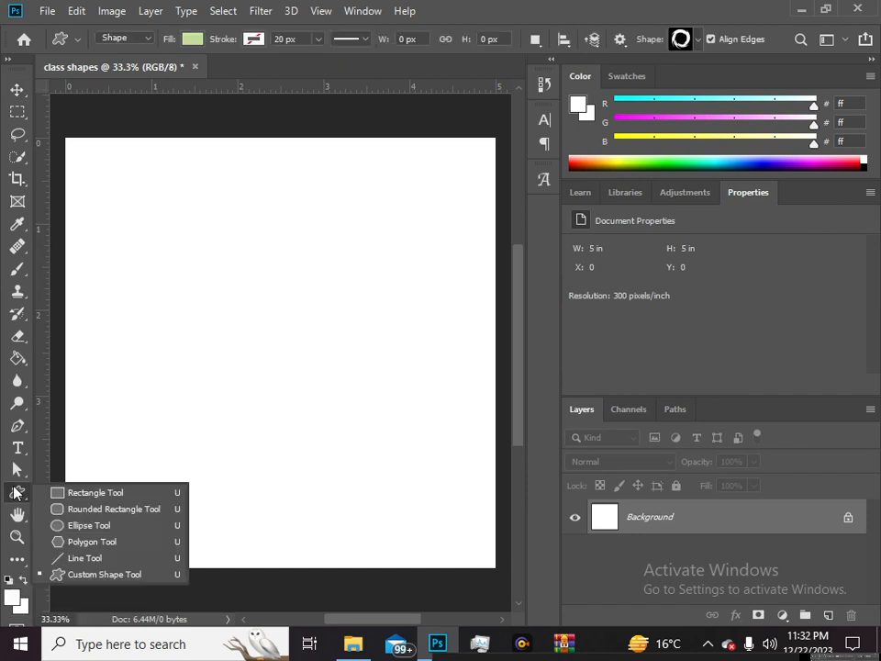
pyautogui.click(47, 492)
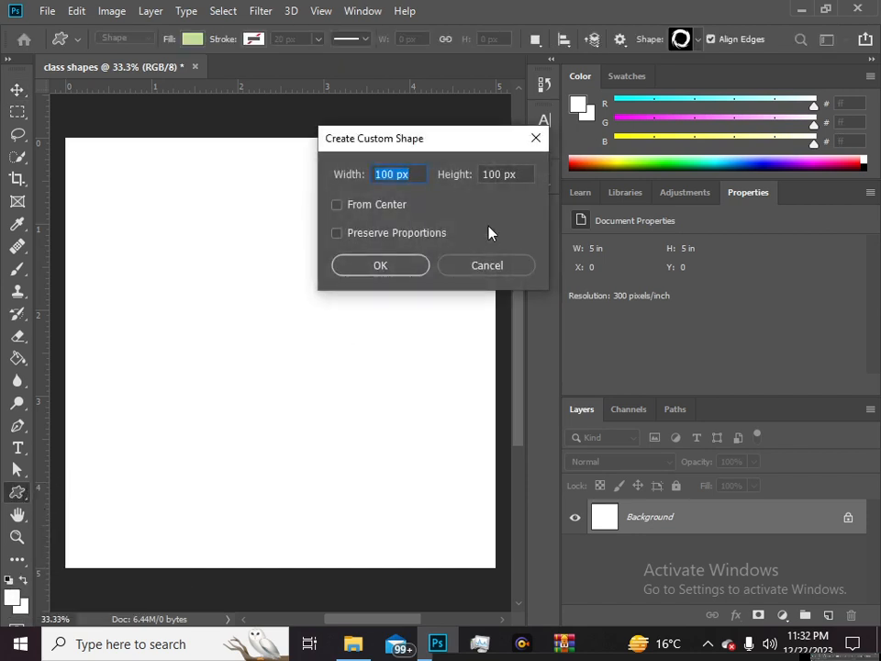
pyautogui.click(536, 138)
pyautogui.rightClick(13, 500)
pyautogui.click(81, 490)
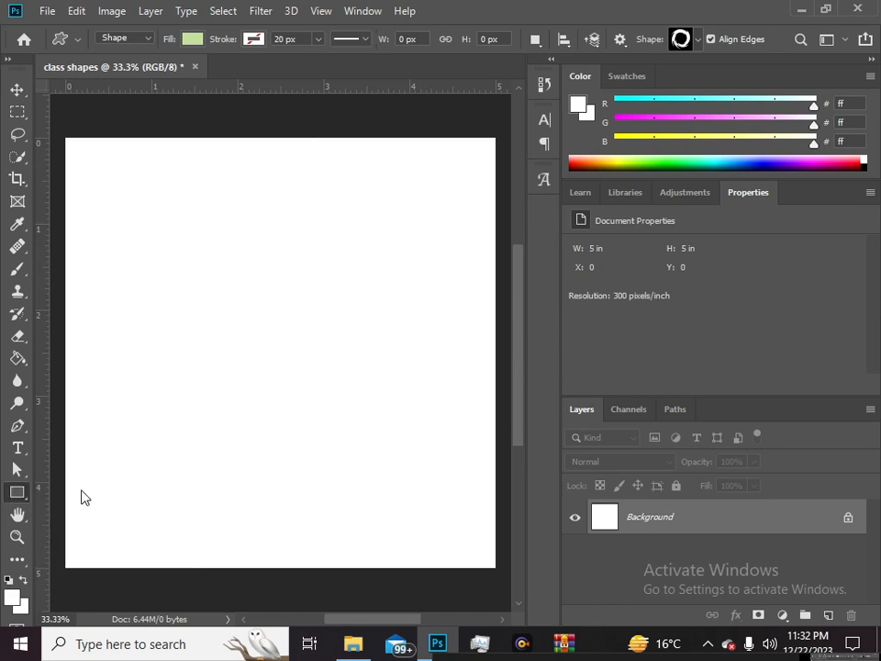
pyautogui.moveTo(209, 246); pyautogui.dragTo(324, 363)
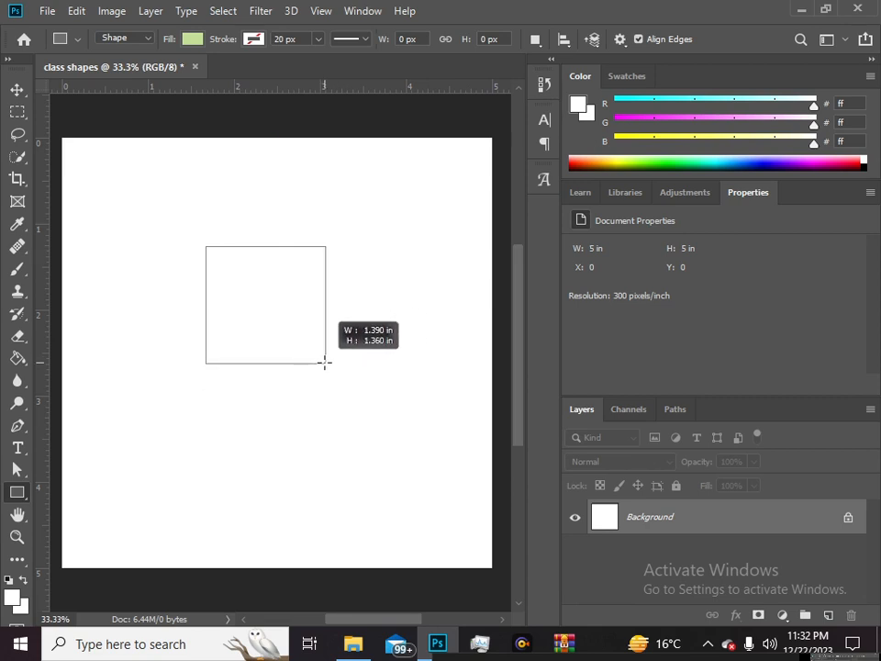
pyautogui.press('shift')
pyautogui.press('shift')
pyautogui.moveTo(324, 362); pyautogui.dragTo(400, 453)
pyautogui.moveTo(396, 461); pyautogui.dragTo(484, 550)
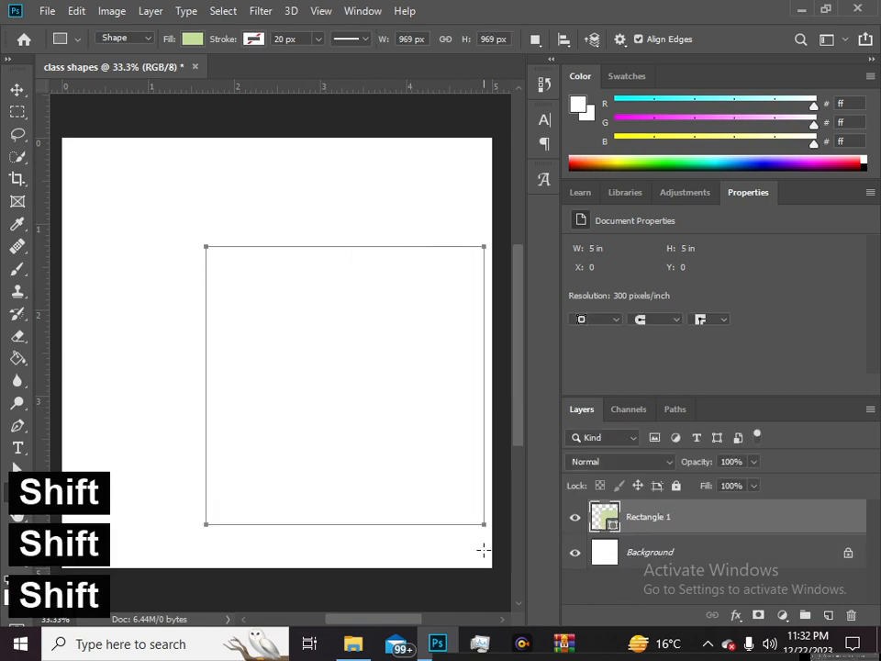
# Change the square's fill to red and hide its path outline.
pyautogui.click(192, 38)
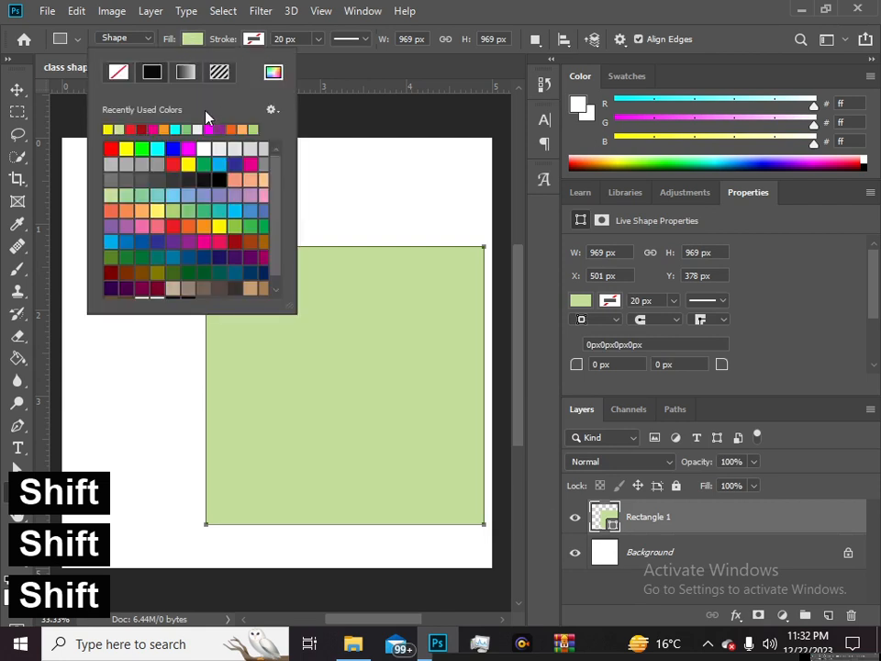
pyautogui.click(177, 162)
pyautogui.click(586, 9)
# Move the red square toward the canvas centre, to about X 293 px and Y 308 px.
pyautogui.press('v')
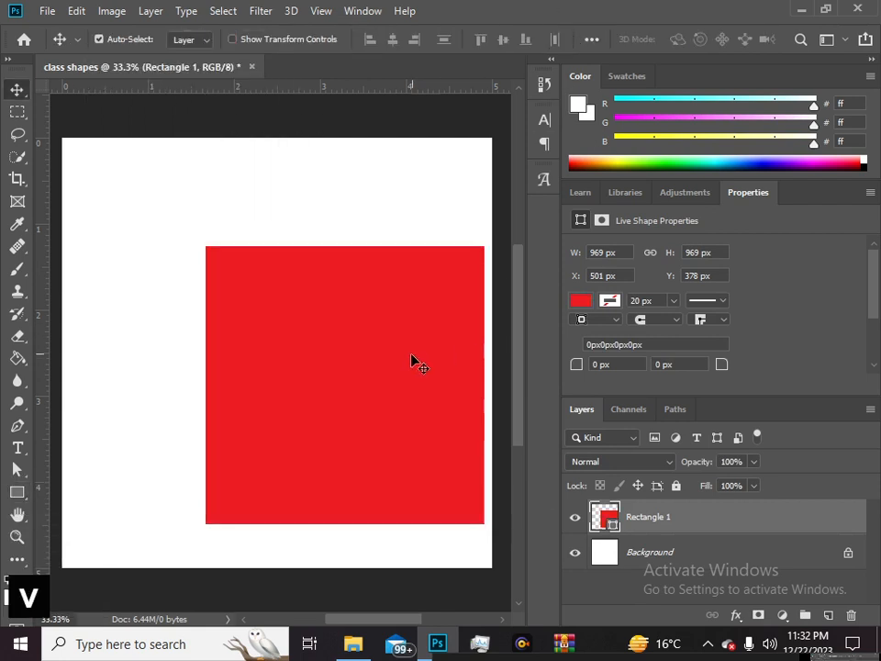
pyautogui.moveTo(411, 360); pyautogui.dragTo(300, 321)
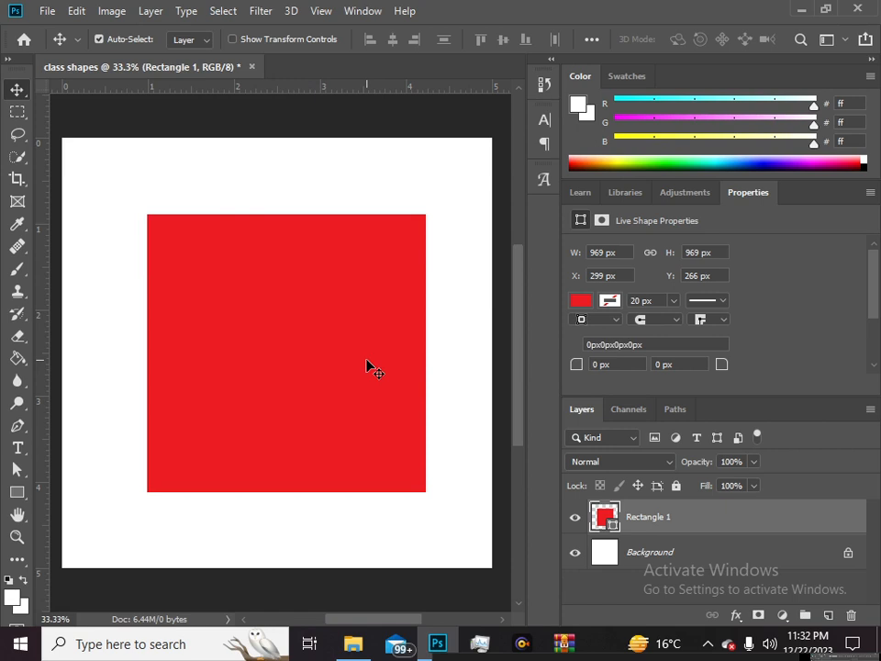
pyautogui.moveTo(366, 362); pyautogui.dragTo(350, 332)
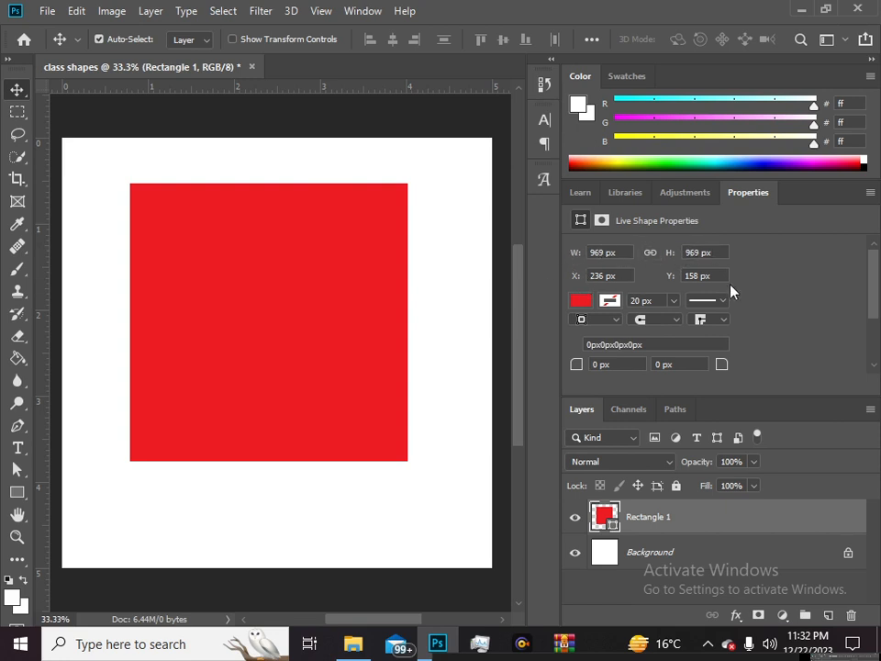
pyautogui.moveTo(260, 334); pyautogui.dragTo(254, 374)
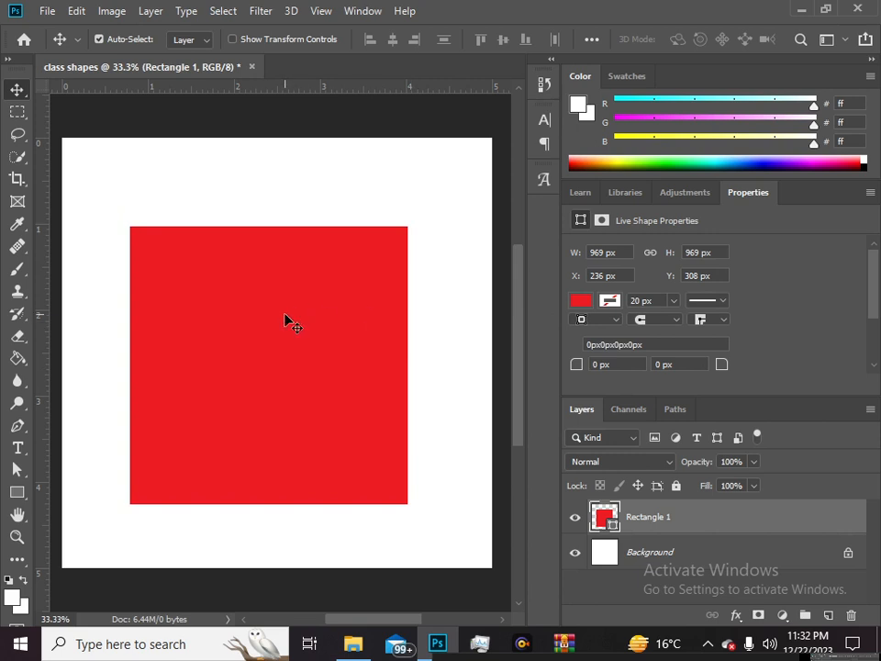
pyautogui.moveTo(875, 290); pyautogui.dragTo(876, 313)
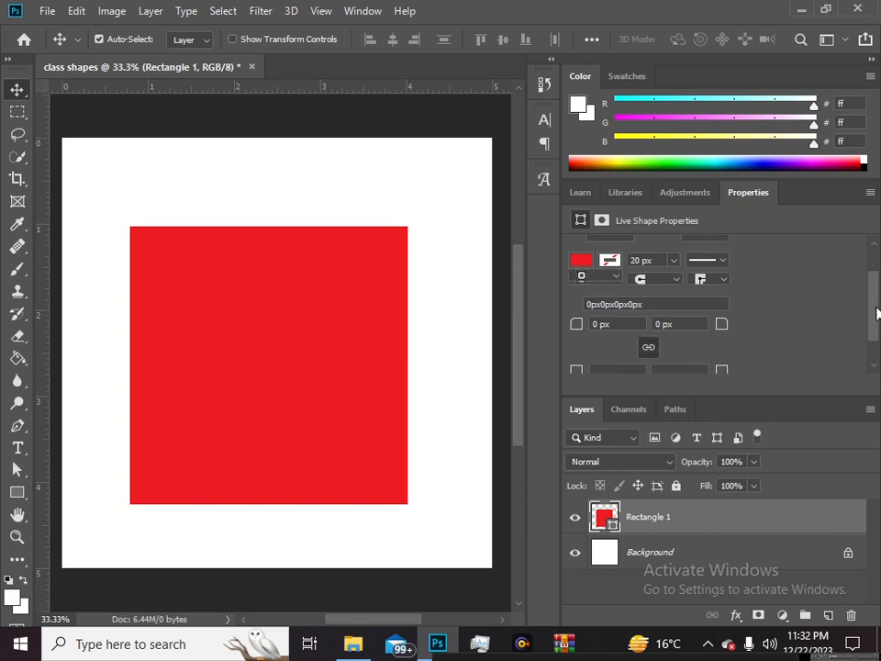
pyautogui.moveTo(237, 321); pyautogui.dragTo(284, 305)
pyautogui.moveTo(143, 200); pyautogui.dragTo(225, 305)
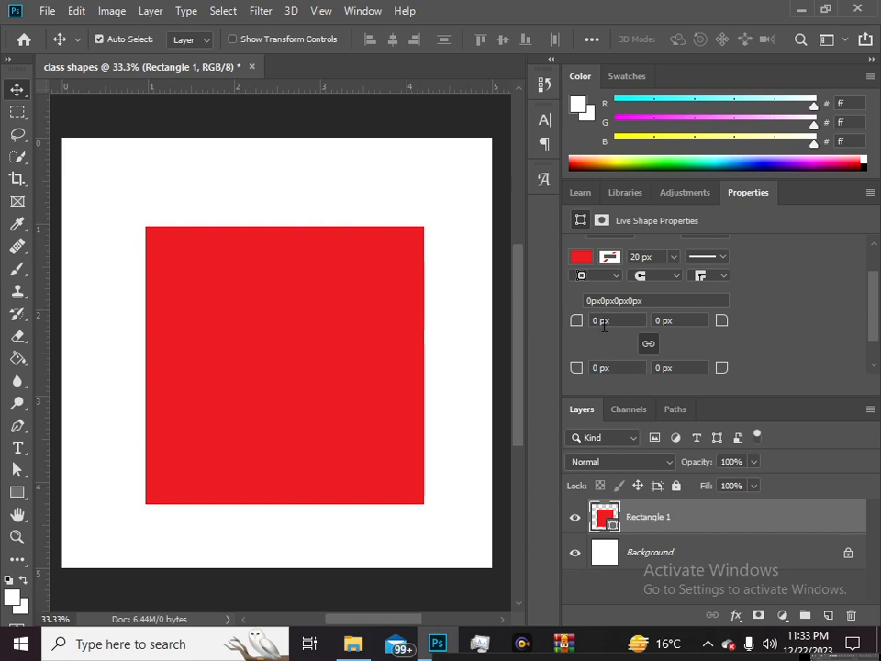
# Compare the properties offered for the Background layer with those of the red square's layer.
pyautogui.click(14, 495)
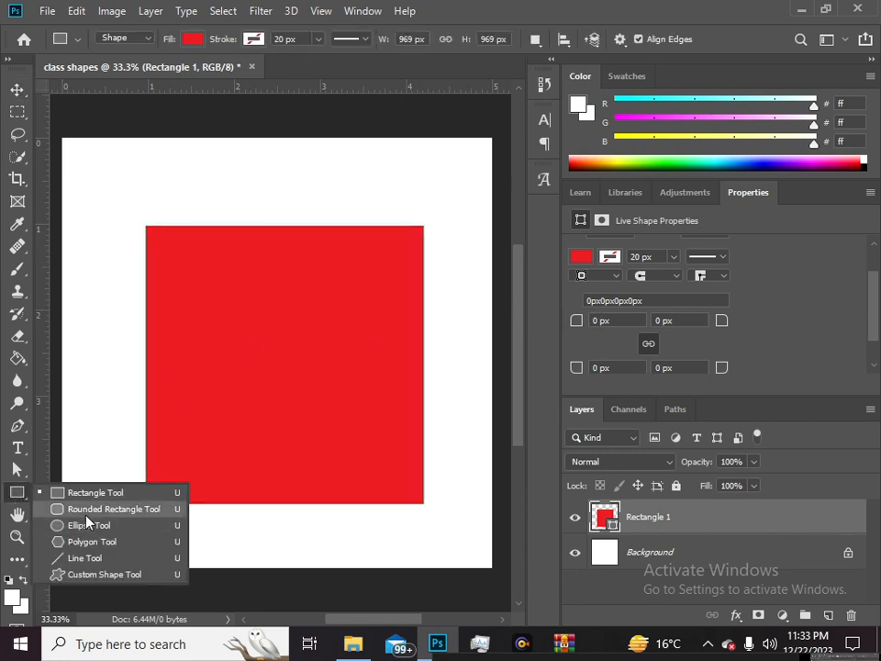
pyautogui.click(14, 495)
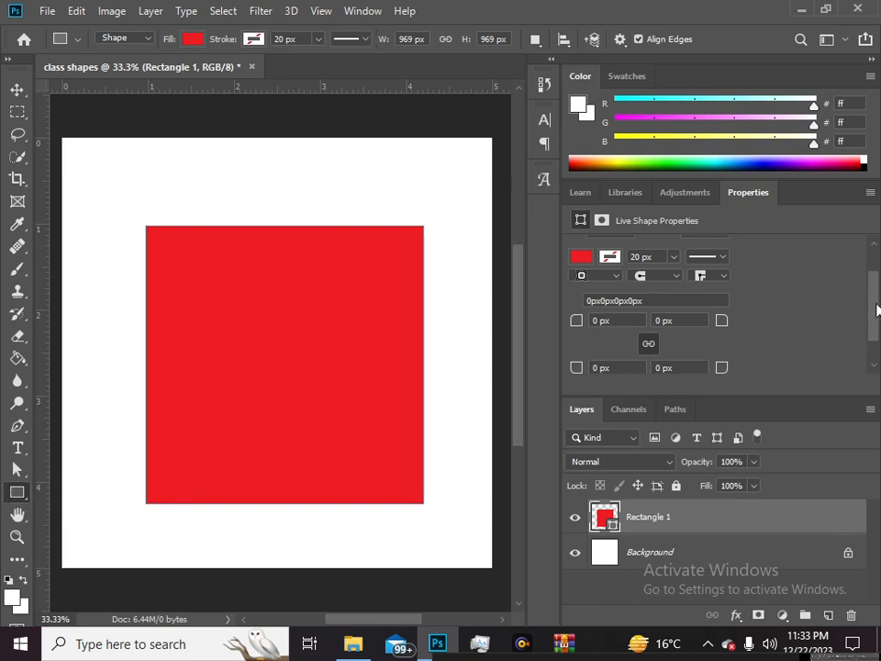
pyautogui.moveTo(872, 305); pyautogui.dragTo(877, 261)
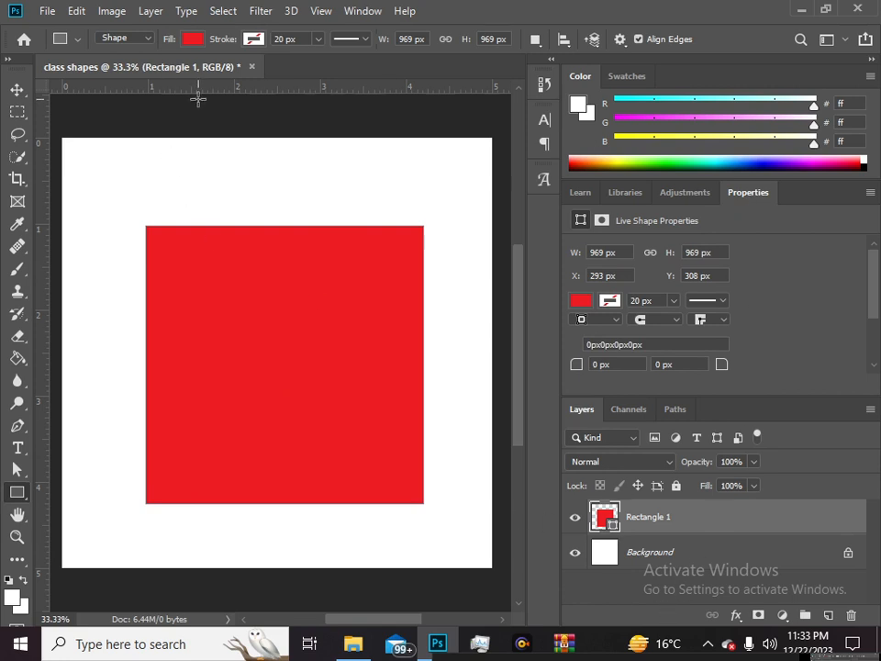
pyautogui.click(703, 556)
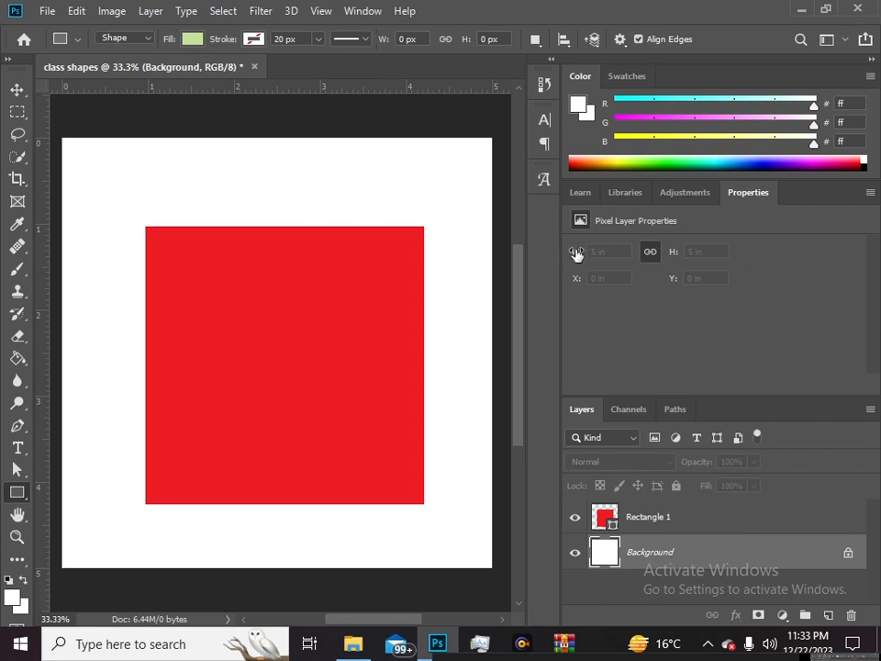
pyautogui.click(677, 521)
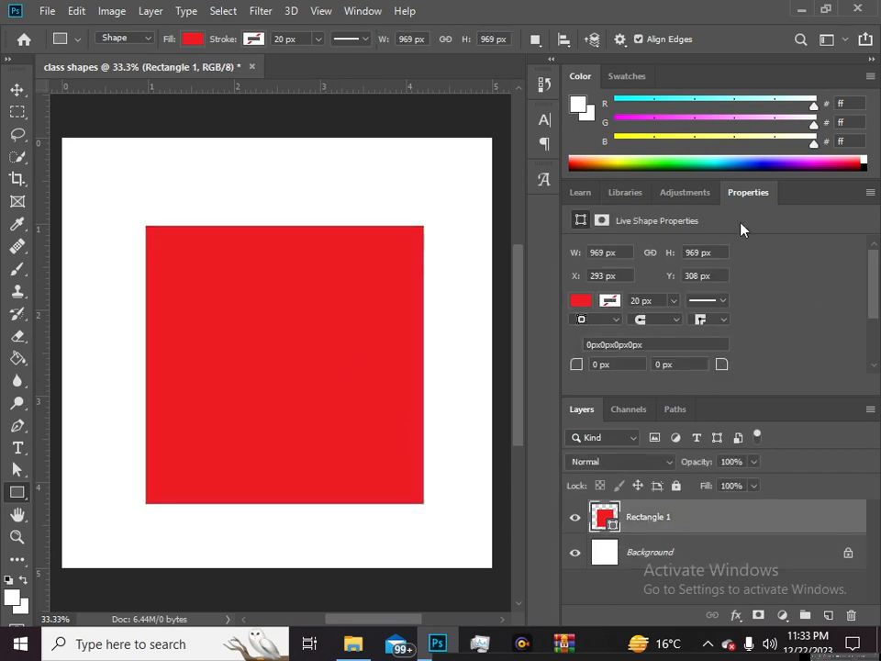
# Collapse Properties into the icon strip, open it from there, and dock it back beside Adjustments.
pyautogui.moveTo(747, 197); pyautogui.dragTo(540, 220)
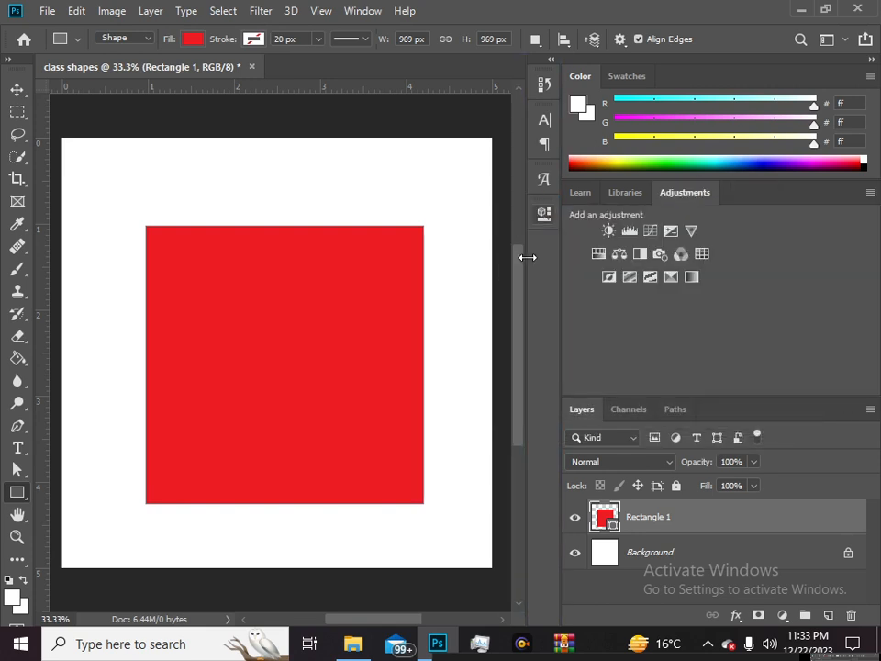
pyautogui.click(545, 216)
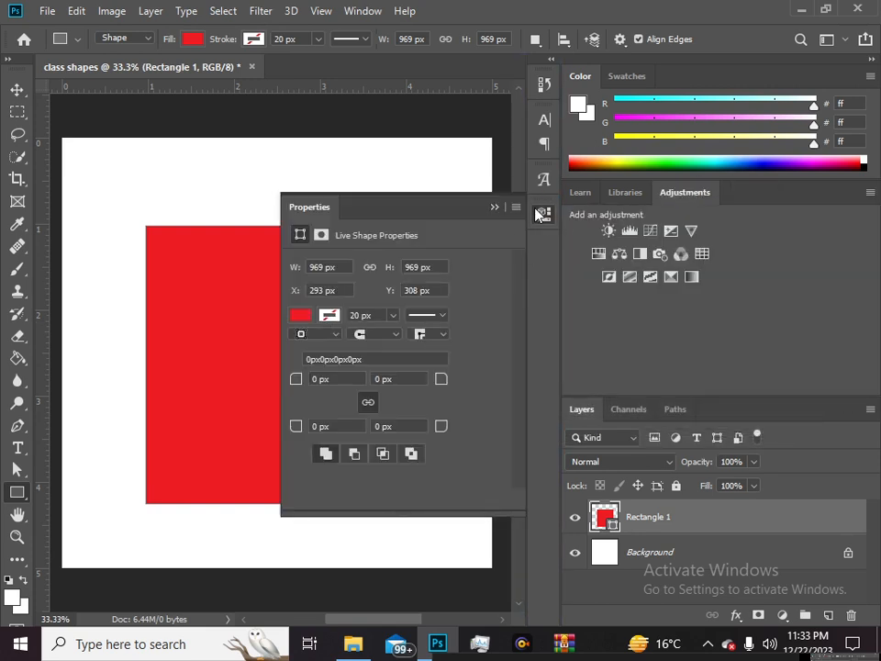
pyautogui.click(544, 214)
pyautogui.moveTo(542, 220); pyautogui.dragTo(757, 208)
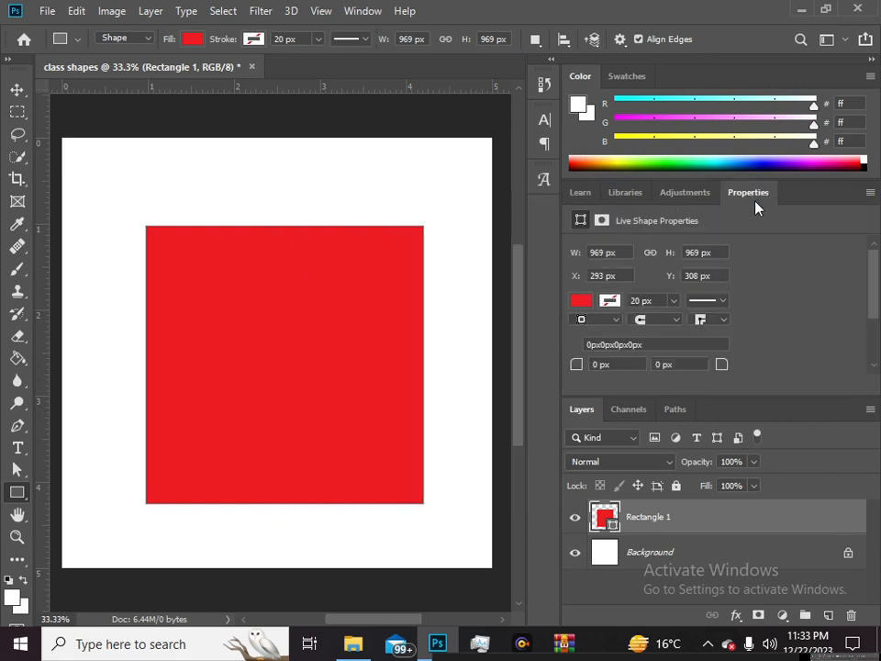
# Round all four linked corners of the red square with a radius of 100 px.
pyautogui.click(596, 364)
pyautogui.press('Left')
pyautogui.write('2')
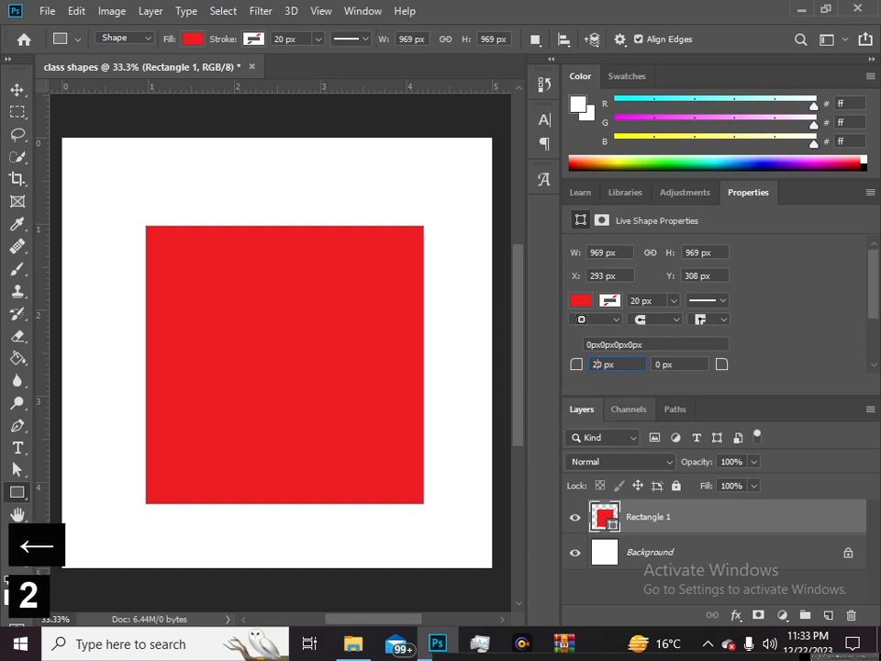
pyautogui.press('BackSpace')
pyautogui.write('10')
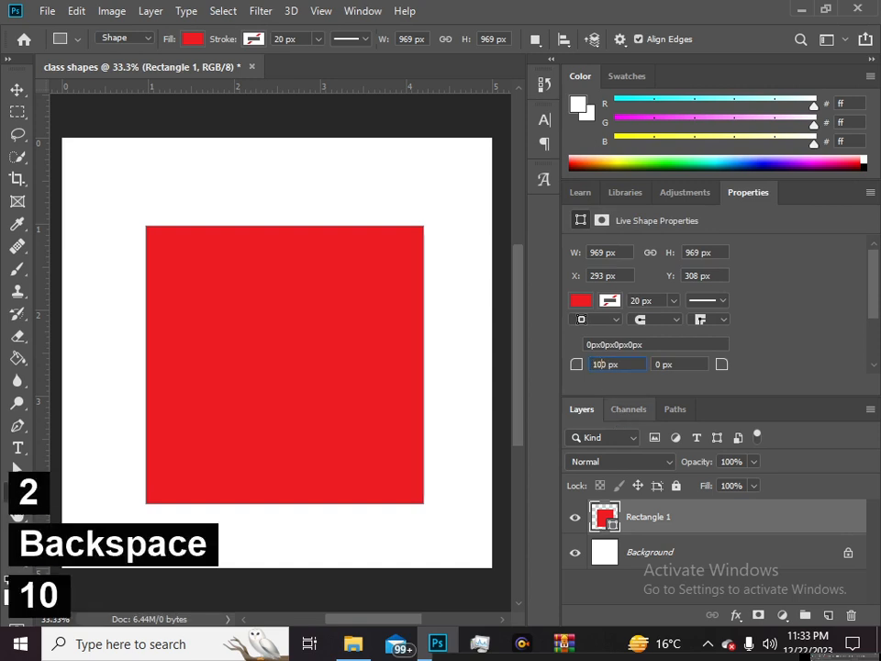
pyautogui.press('Return')
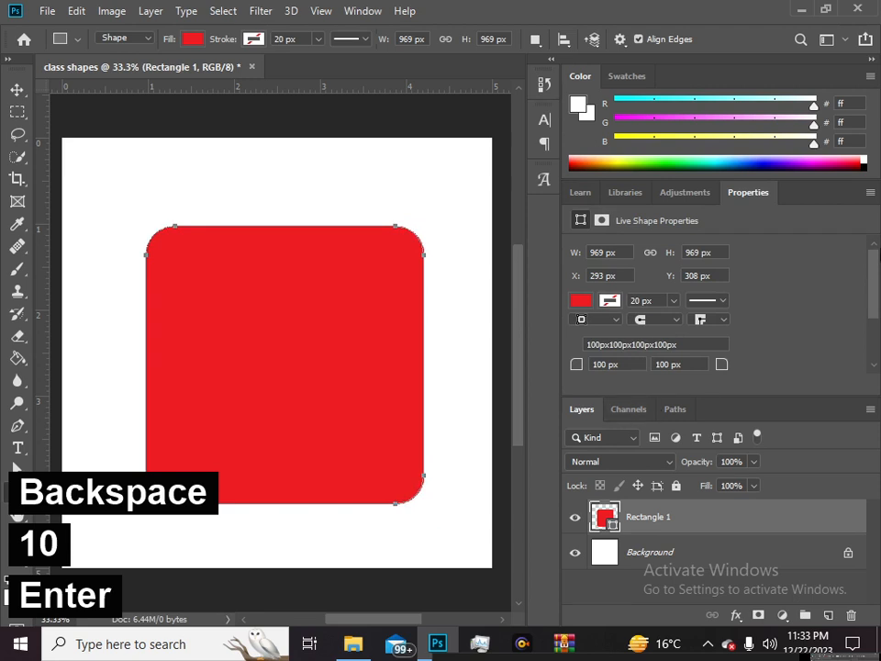
pyautogui.scroll(-2, 873, 272)
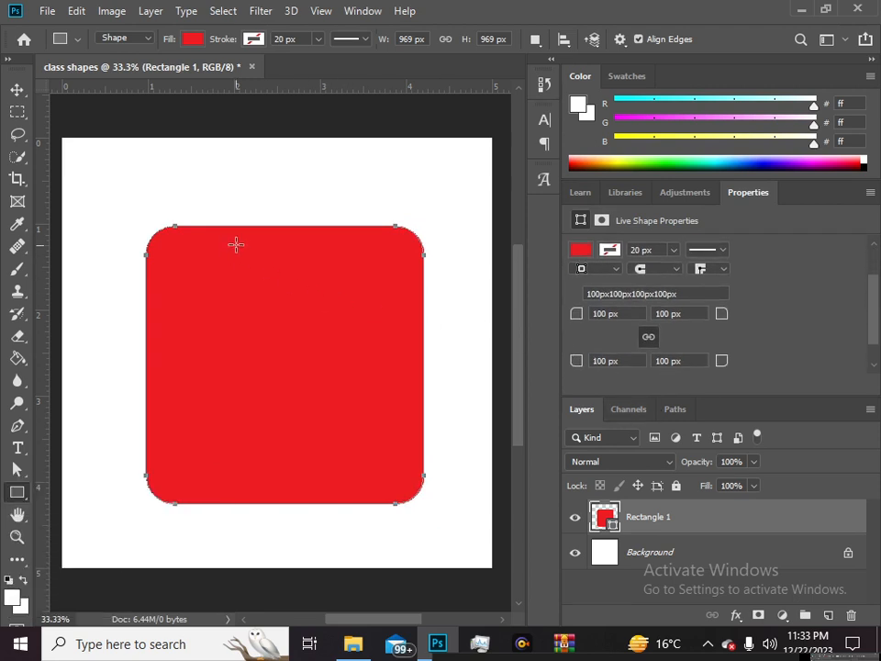
# Move the rounded red square slightly down and left, and bring its path combination options into view.
pyautogui.press('v')
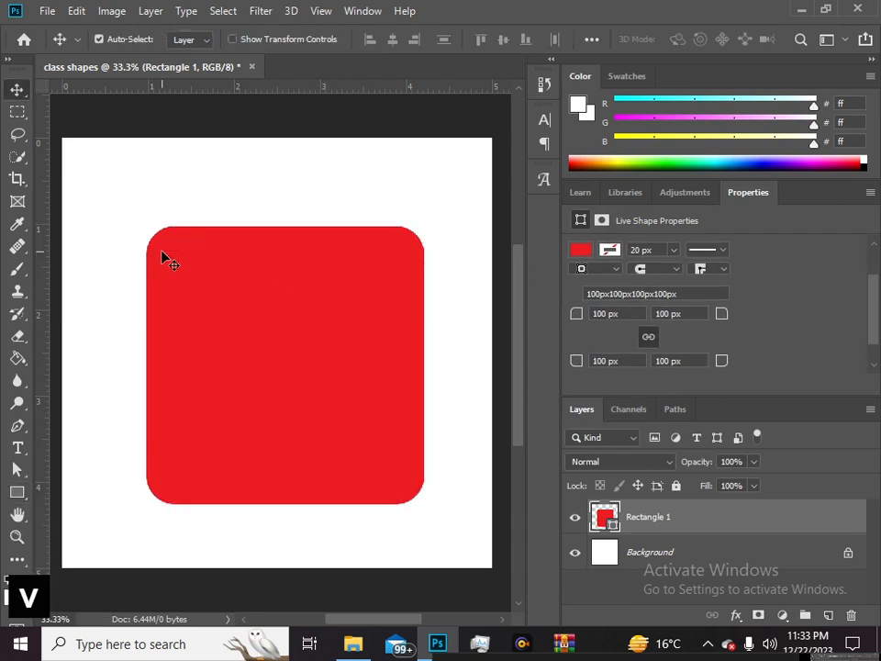
pyautogui.moveTo(273, 303); pyautogui.dragTo(303, 323)
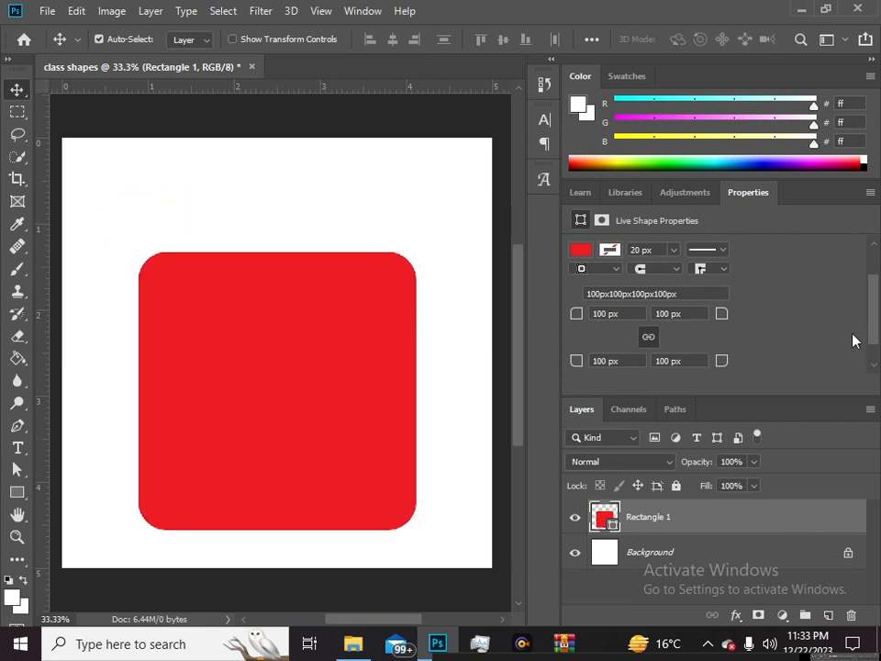
pyautogui.moveTo(876, 338)
pyautogui.mouseDown()
pyautogui.moveTo(878, 293)
pyautogui.moveTo(880, 349)
pyautogui.mouseUp()
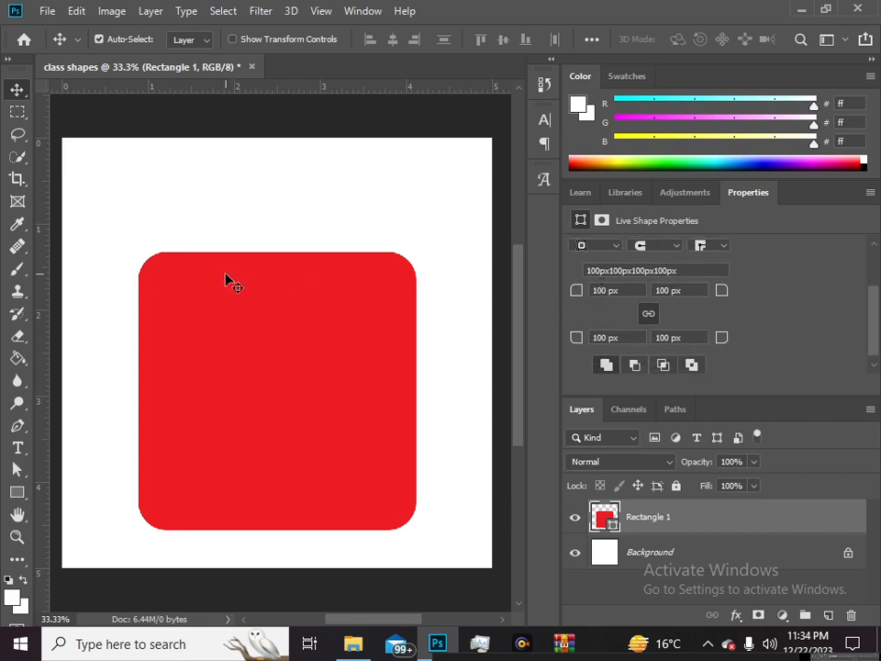
# Undo the red square's moves and the 100 px rounding of its corners.
pyautogui.moveTo(191, 442); pyautogui.dragTo(211, 441)
pyautogui.moveTo(332, 432); pyautogui.dragTo(281, 400)
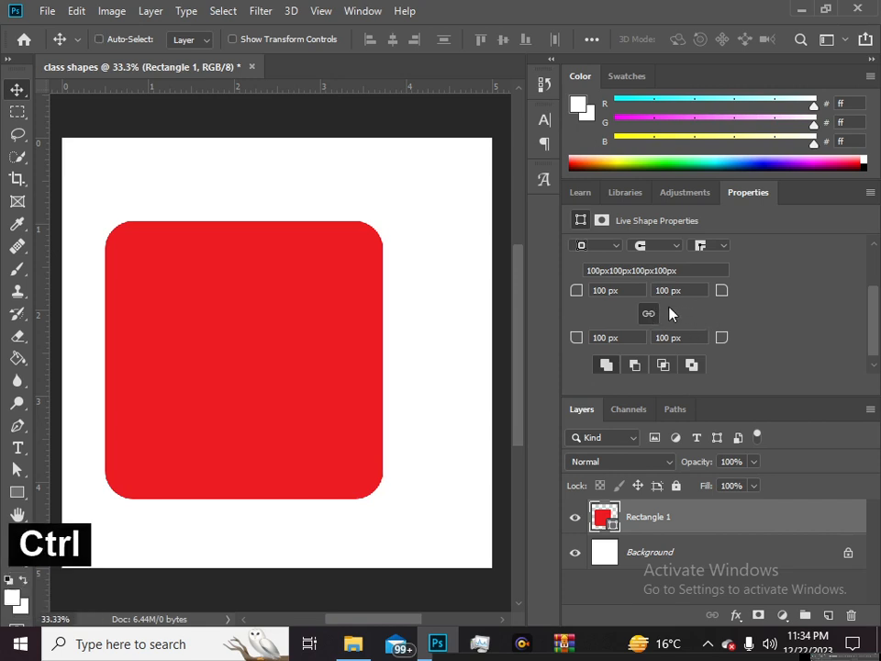
pyautogui.hotkey('ctrl', 'z')
pyautogui.hotkey('ctrl', 'z')
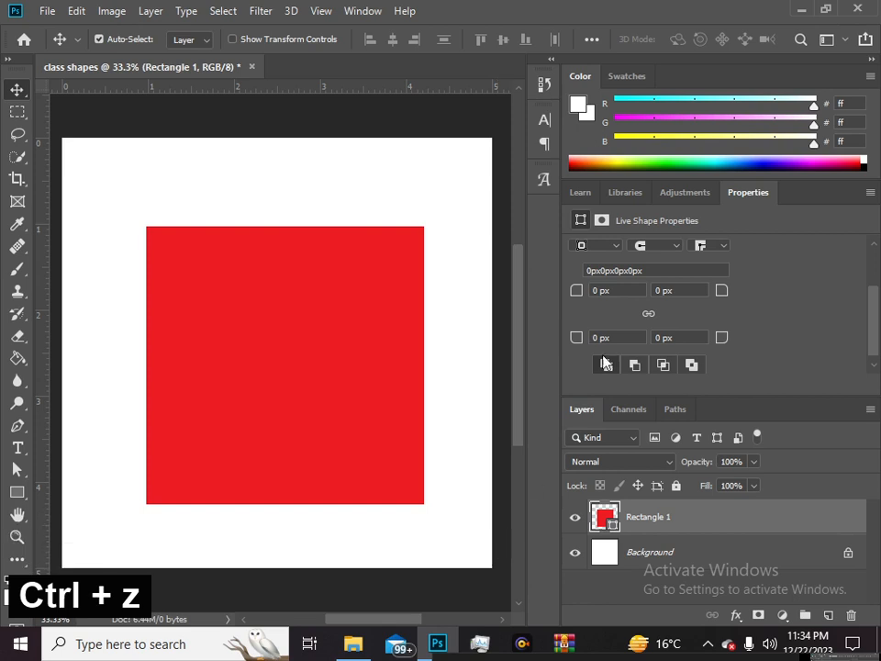
# Unlink the red square's corner radii and round only its upper-left corner to 100 px.
pyautogui.click(648, 315)
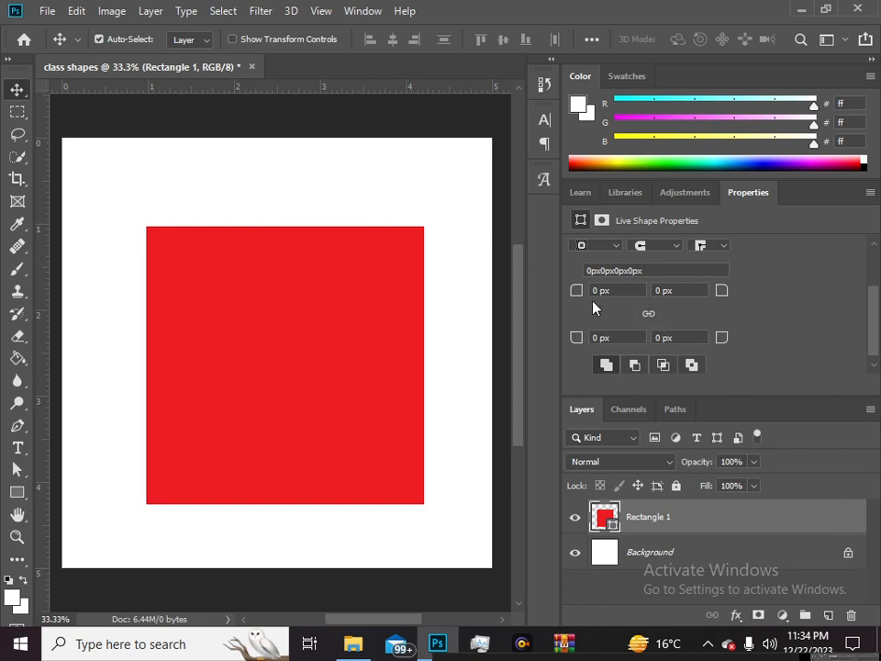
pyautogui.press('Left')
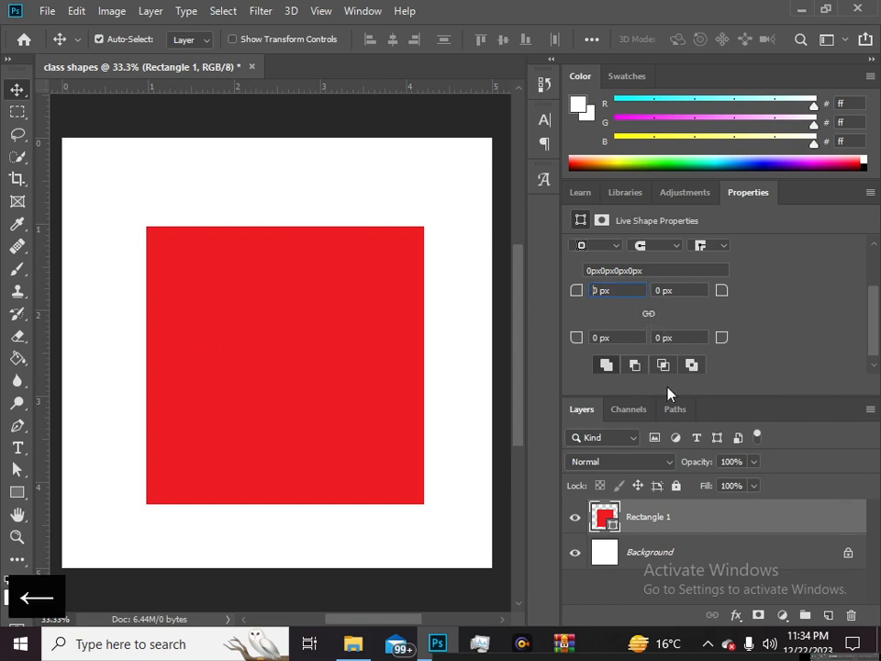
pyautogui.write('10')
pyautogui.press('Return')
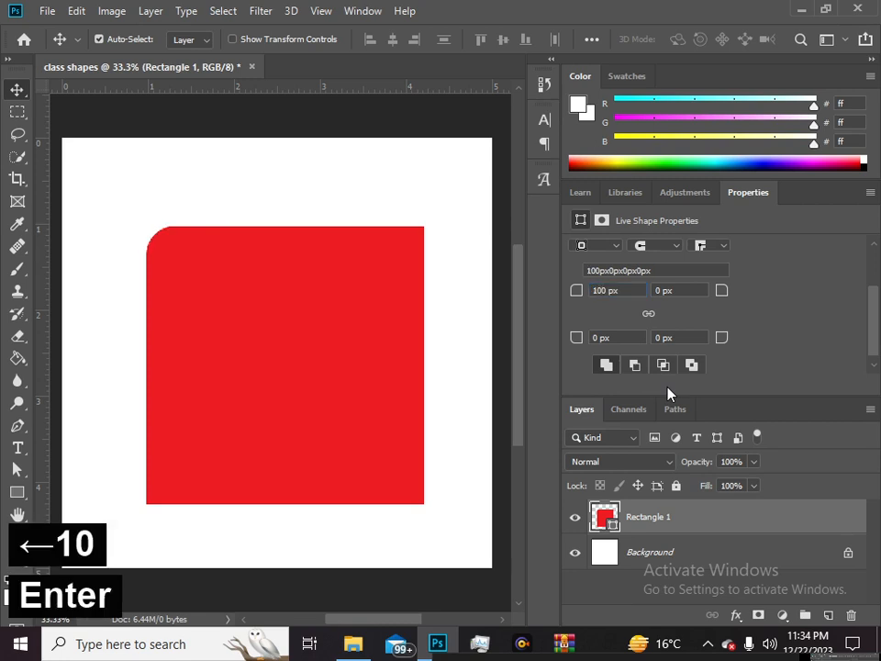
# Move the red square up and to the left on the canvas.
pyautogui.moveTo(118, 199); pyautogui.dragTo(216, 291)
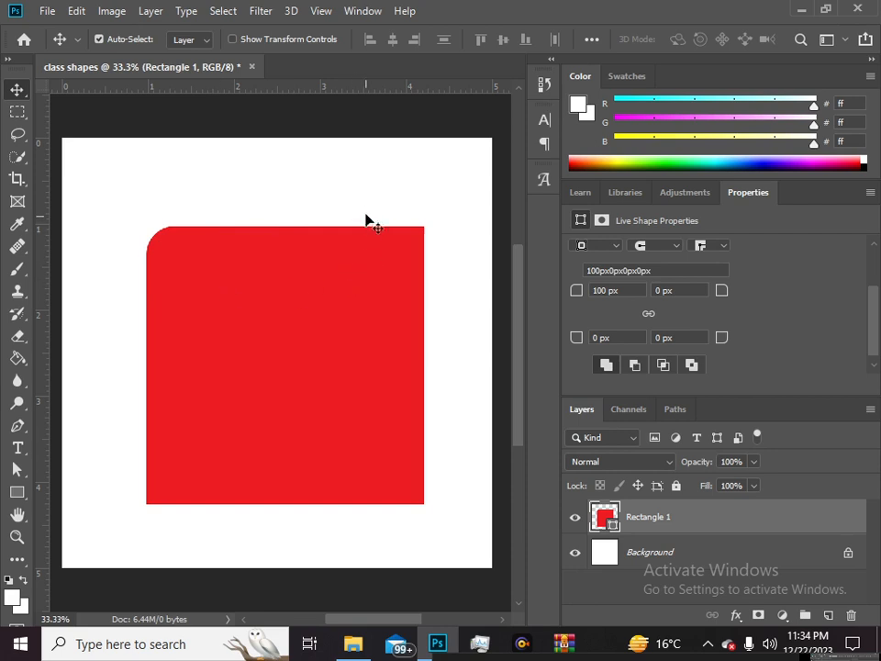
pyautogui.moveTo(356, 191); pyautogui.dragTo(487, 334)
pyautogui.moveTo(303, 468); pyautogui.dragTo(187, 327)
pyautogui.moveTo(295, 507); pyautogui.dragTo(444, 411)
pyautogui.moveTo(102, 399); pyautogui.dragTo(187, 478)
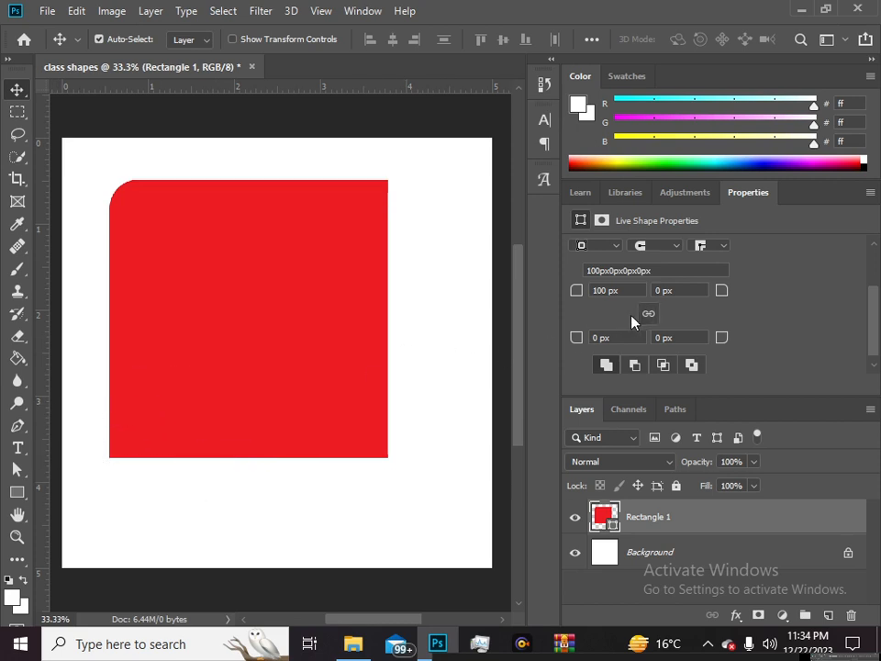
# Round the red square's lower-right corner to 100 px and move the shape down and to the right.
pyautogui.click(674, 337)
pyautogui.press('Left')
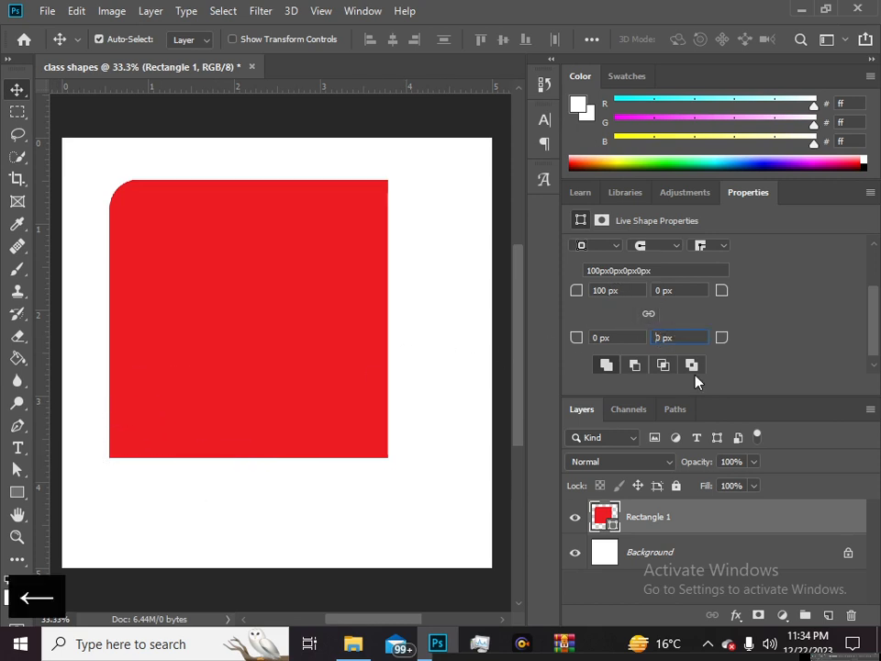
pyautogui.write('10')
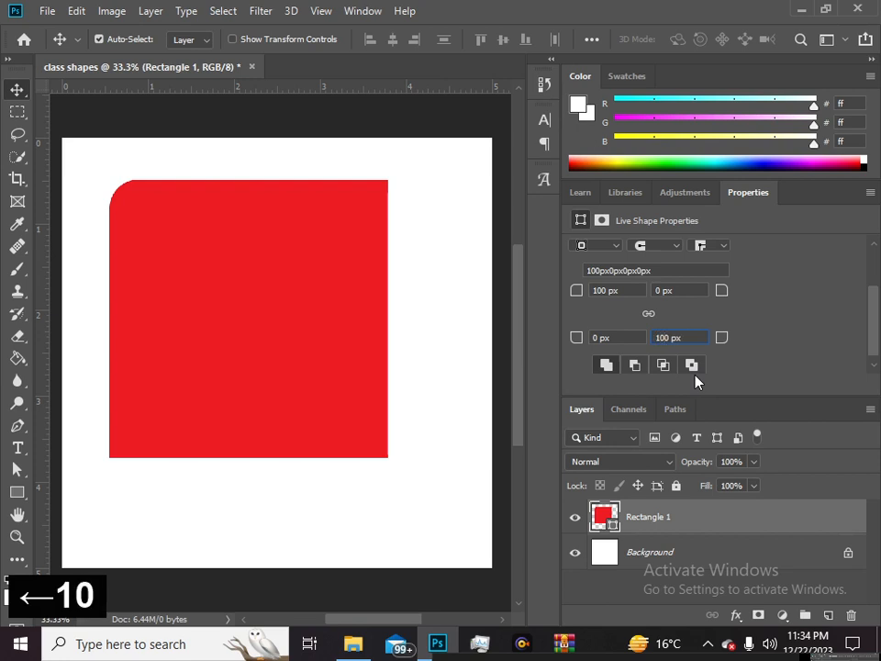
pyautogui.press('Return')
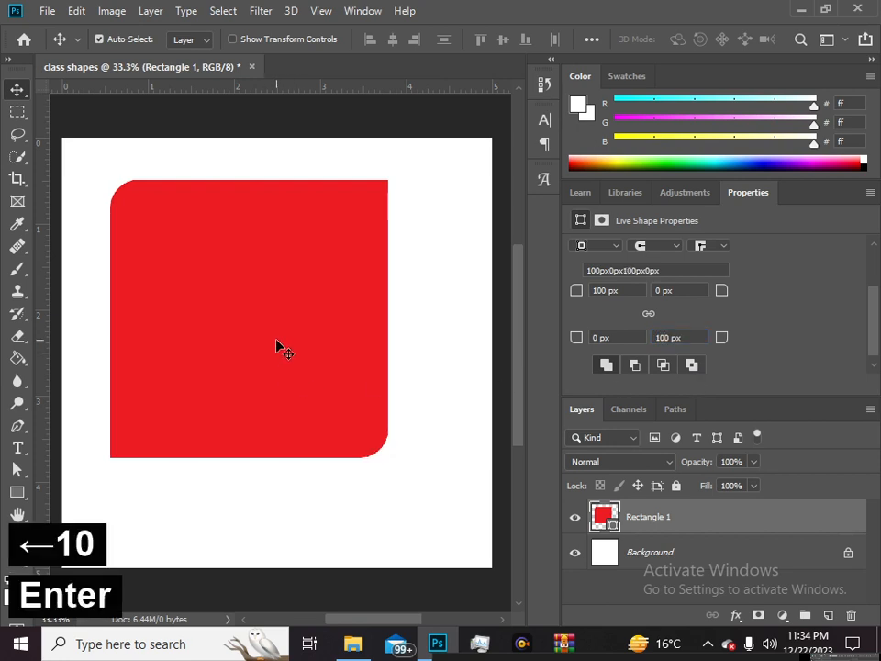
pyautogui.moveTo(279, 347); pyautogui.dragTo(313, 317)
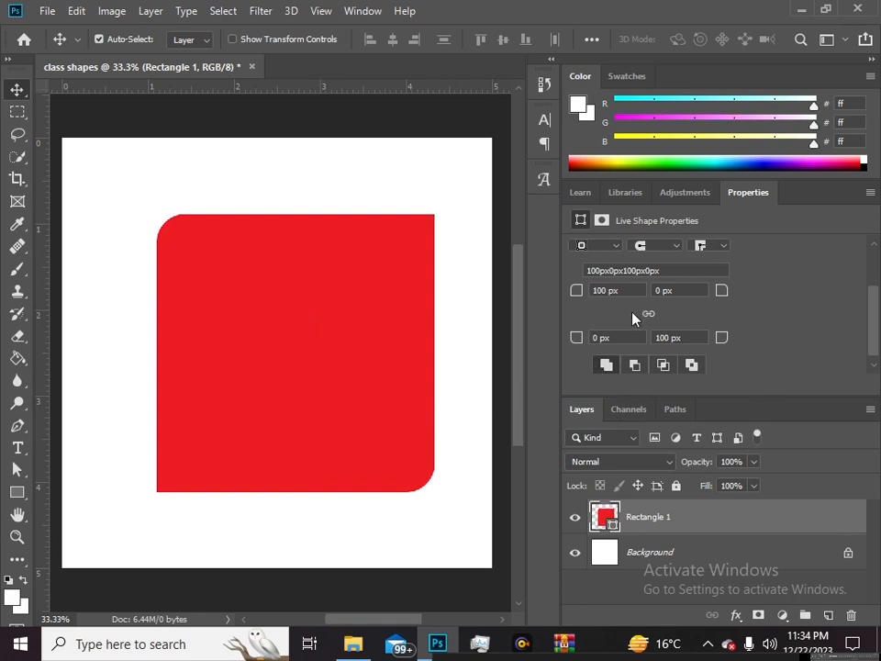
# Delete the red square and draw a light green square about 837 px wide with the Rectangle Tool.
pyautogui.moveTo(872, 351); pyautogui.dragTo(873, 301)
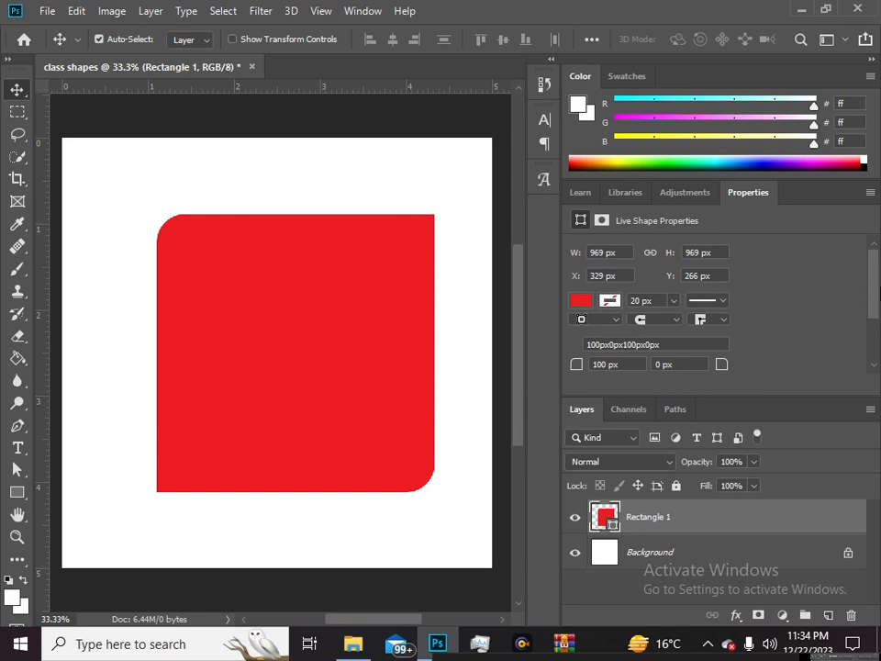
pyautogui.press('Delete')
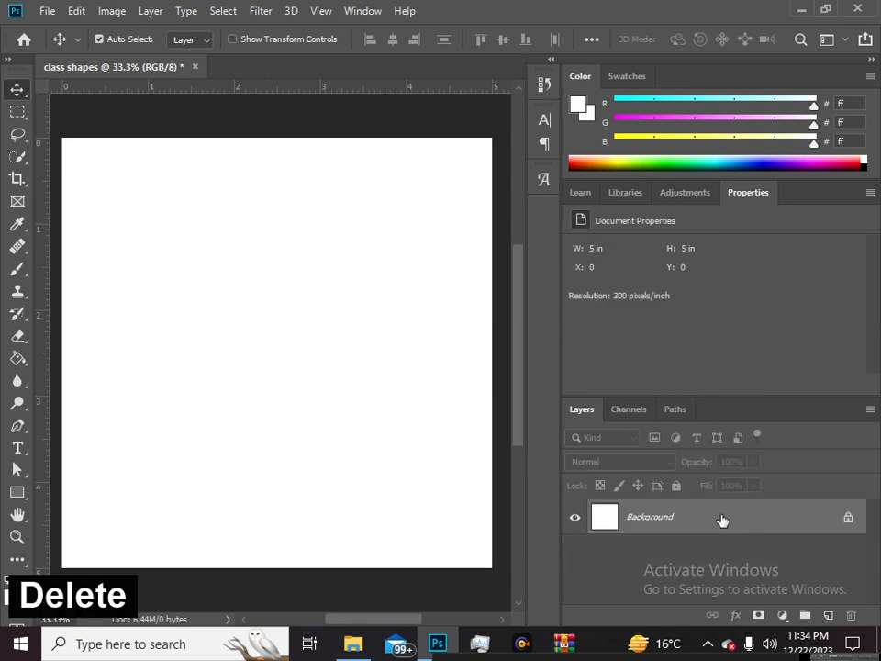
pyautogui.click(16, 492)
pyautogui.click(119, 493)
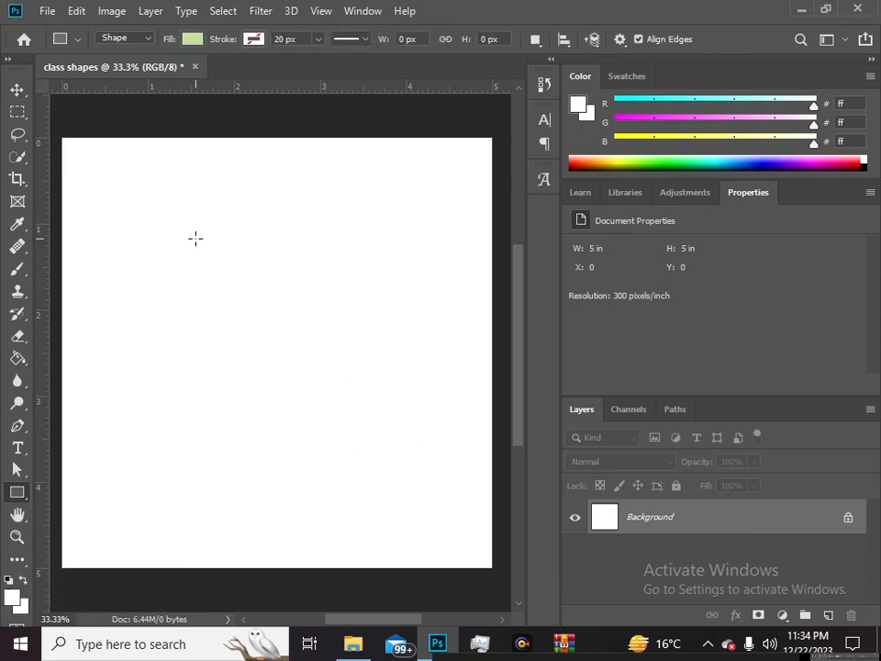
pyautogui.moveTo(161, 219); pyautogui.dragTo(452, 459)
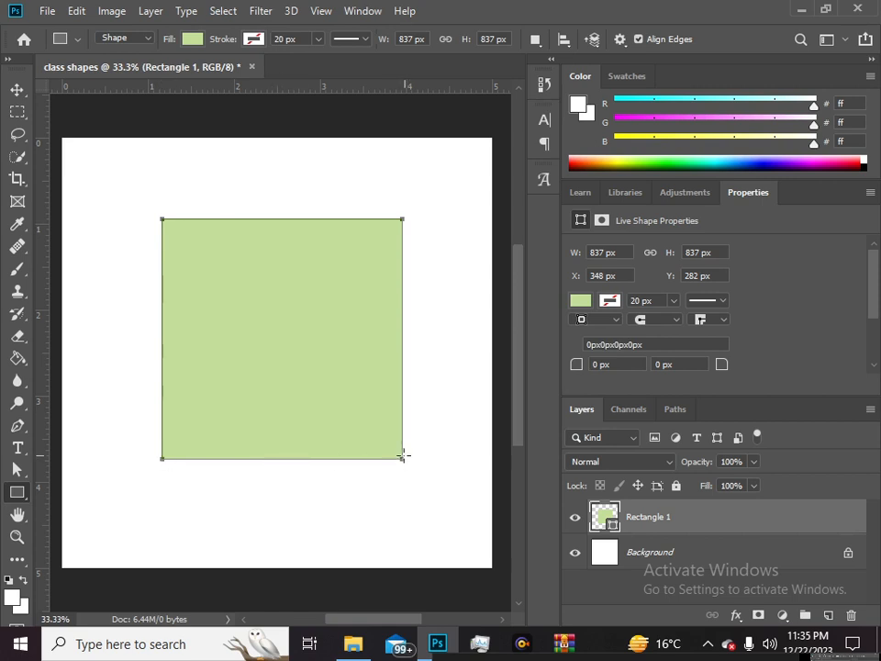
# Examine the corner anchor points of the green square up close and in the full canvas view.
pyautogui.hotkey('ctrl', '+')
pyautogui.hotkey('ctrl', '+')
pyautogui.hotkey('ctrl', '+')
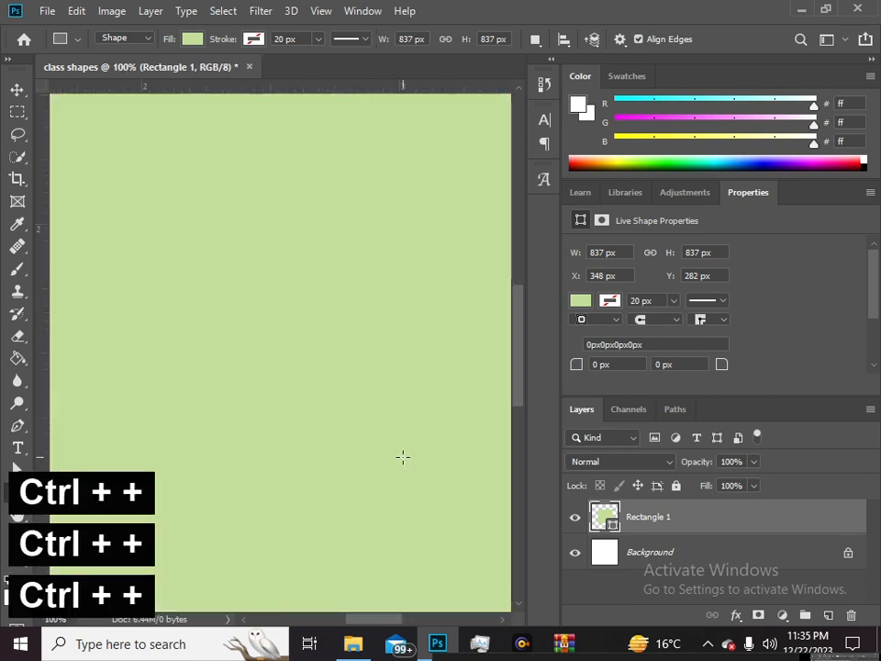
pyautogui.press('space')
pyautogui.moveTo(427, 329); pyautogui.dragTo(172, 300)
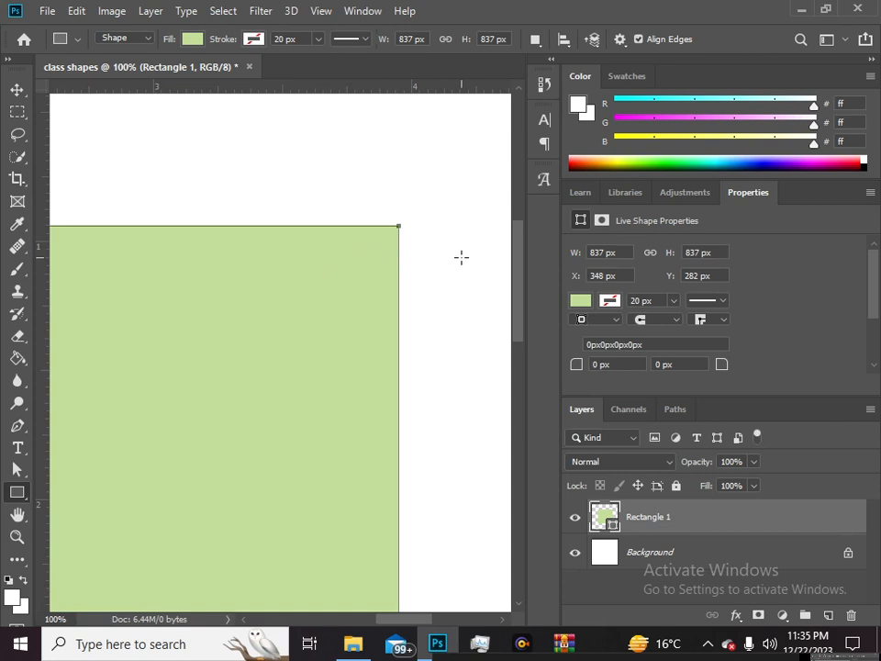
pyautogui.hotkey('ctrl', '-')
pyautogui.hotkey('ctrl', '-')
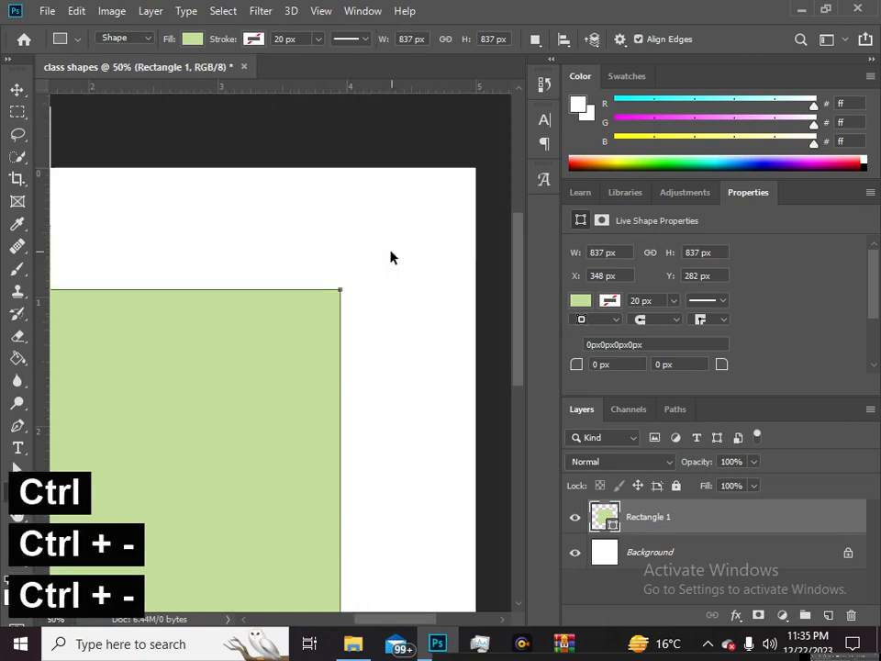
pyautogui.hotkey('ctrl', 'r')
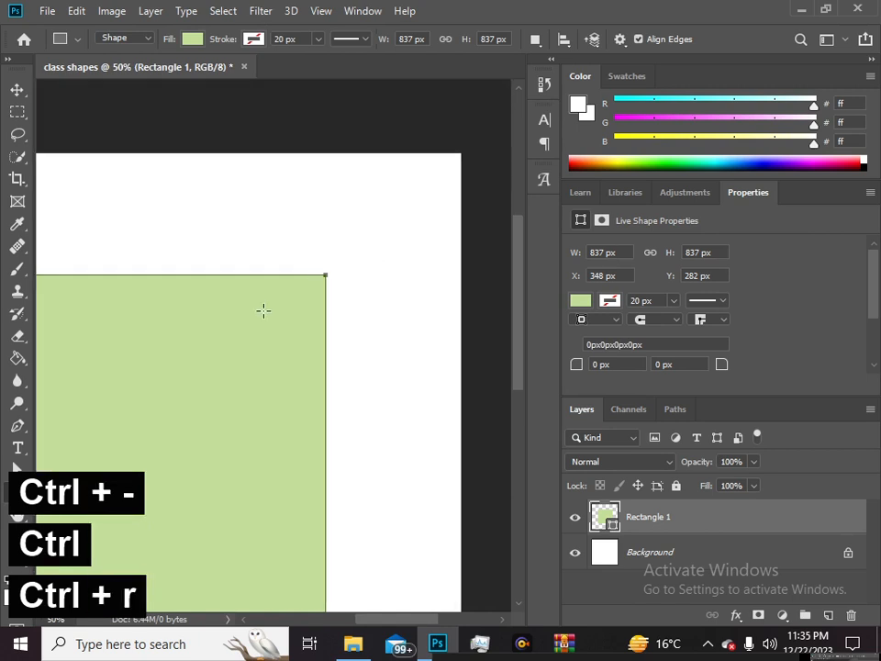
pyautogui.hotkey('ctrl', '-')
pyautogui.hotkey('ctrl', '-')
pyautogui.hotkey('ctrl', '-')
pyautogui.hotkey('ctrl', 'r')
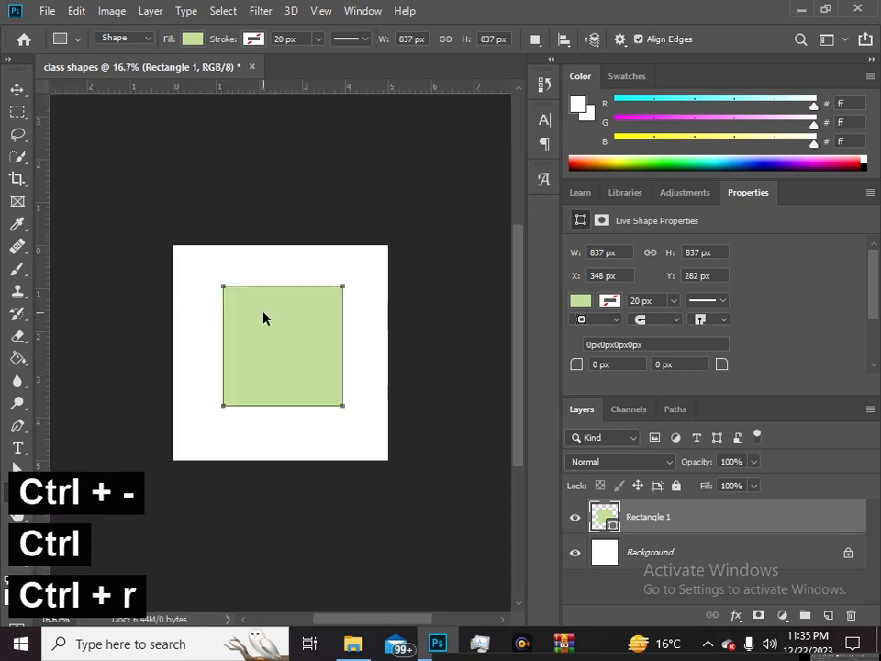
pyautogui.hotkey('ctrl', '+')
pyautogui.hotkey('ctrl', '+')
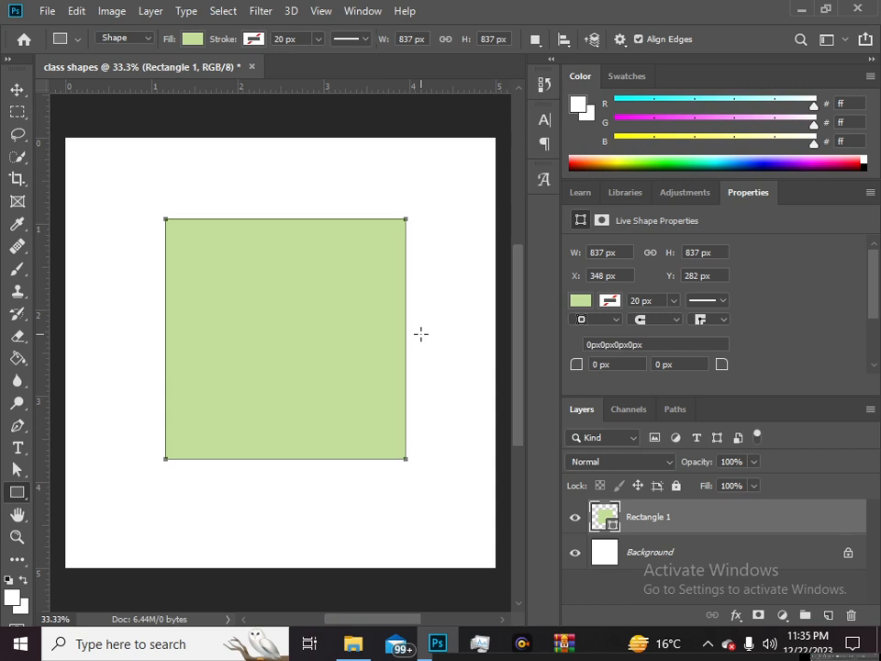
# Activate the Direct Selection Tool and shift the green square slightly up and left, to about X 327 px, Y 267 px.
pyautogui.press('a')
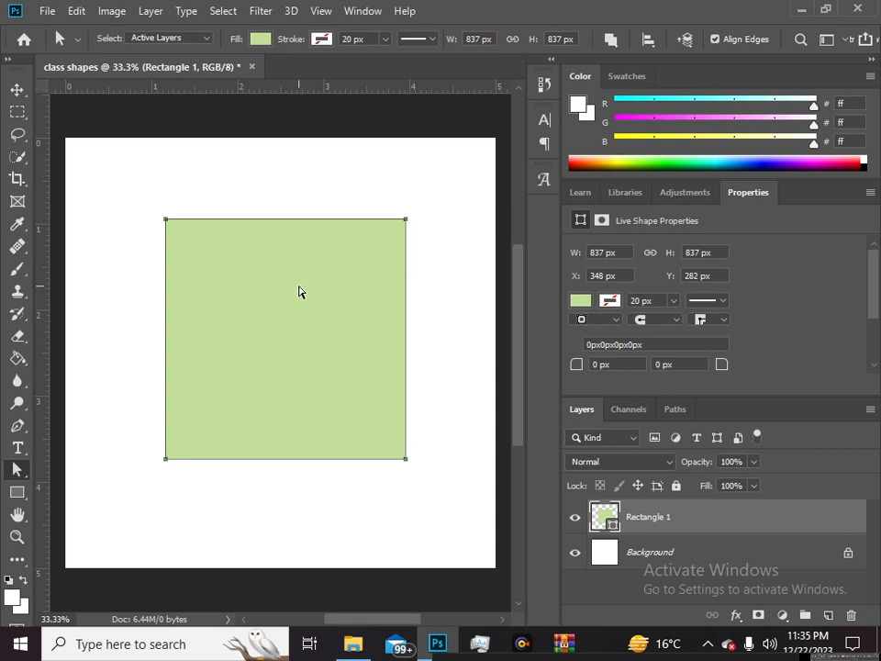
pyautogui.click(19, 471)
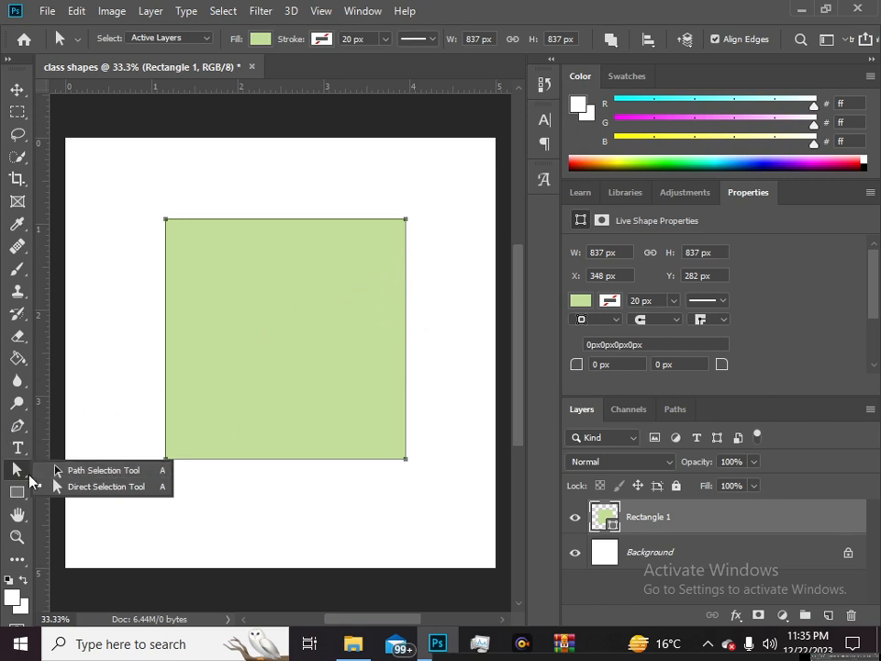
pyautogui.click(82, 494)
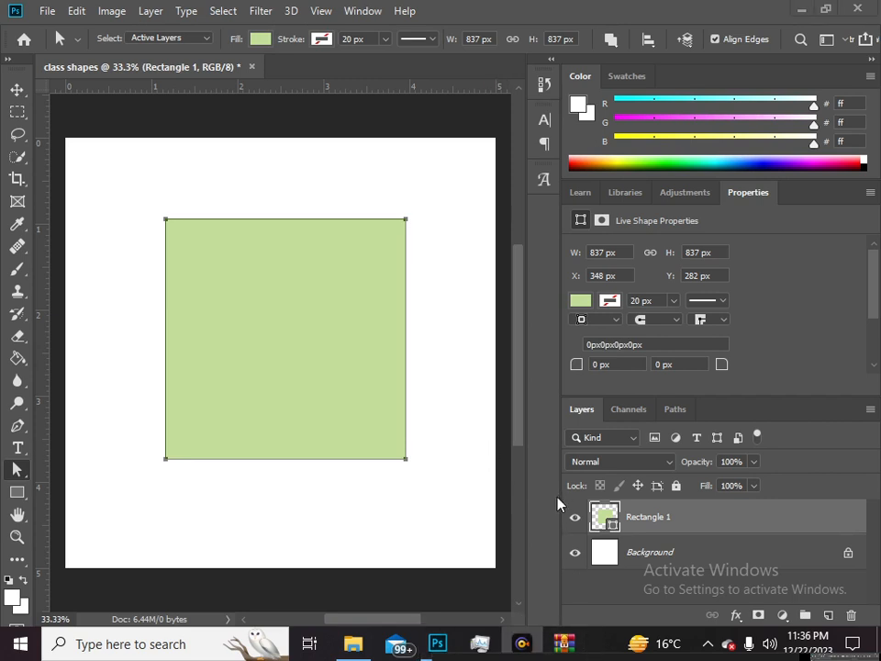
pyautogui.moveTo(727, 616); pyautogui.dragTo(675, 655)
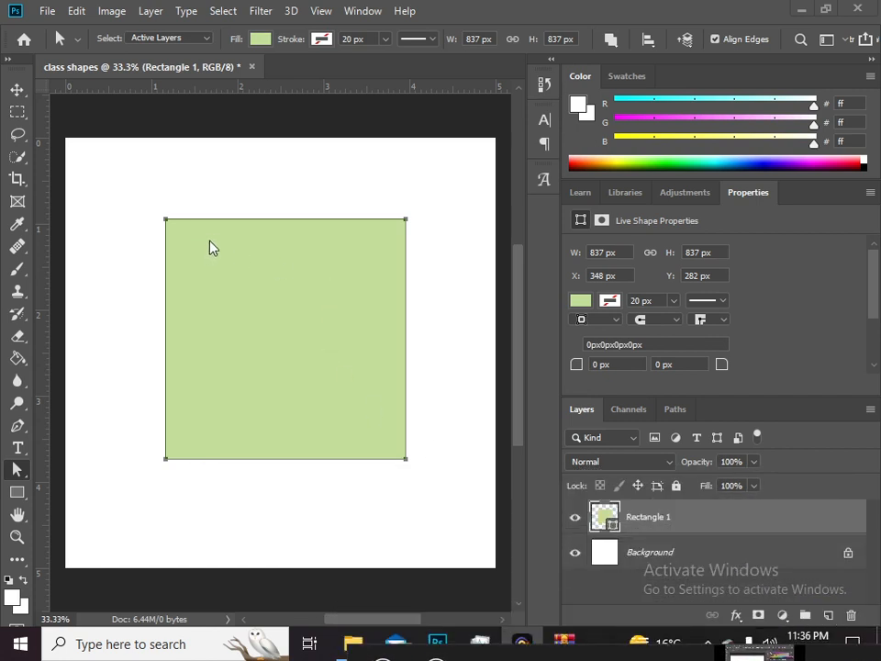
pyautogui.press('a')
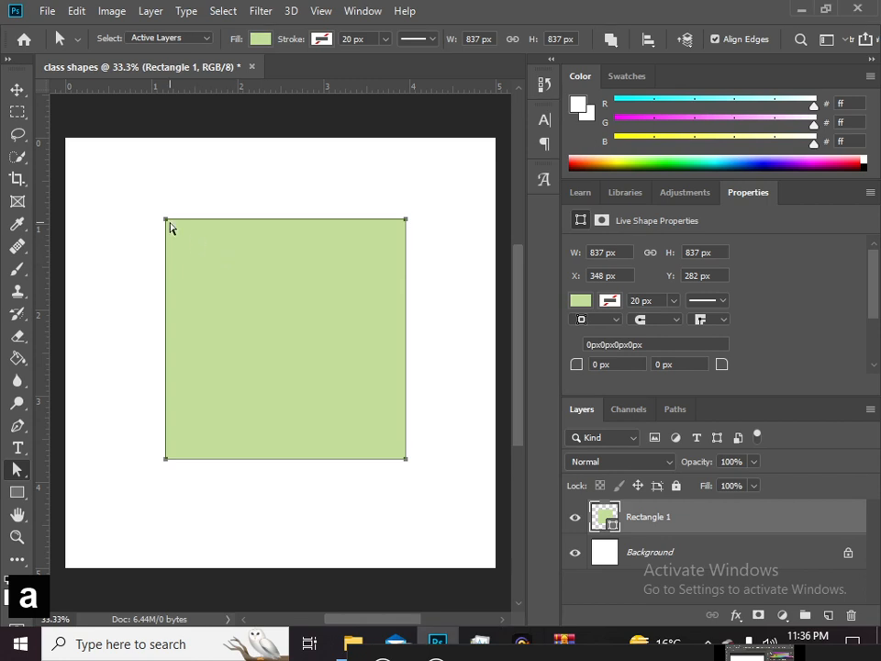
pyautogui.moveTo(166, 224); pyautogui.dragTo(159, 217)
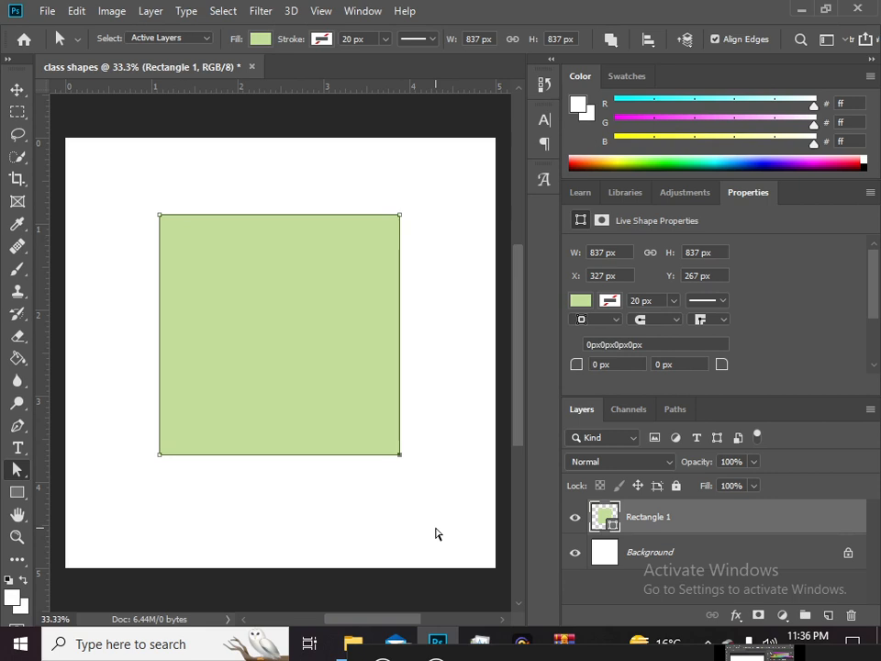
# Convert the green square to a regular path and nudge its lower-right anchor point down and right until the shape measures about 930 by 1011 px.
pyautogui.press('Down')
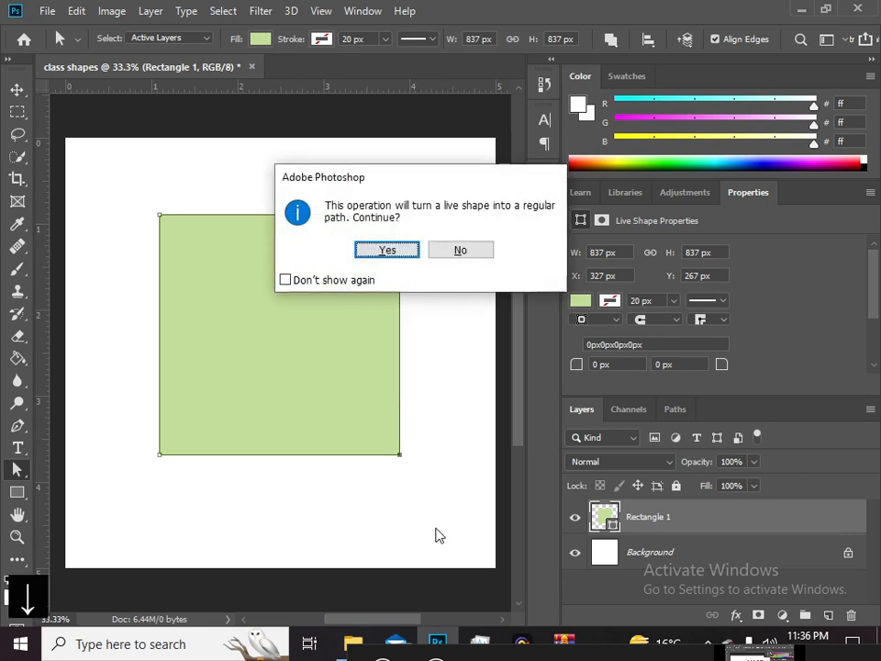
pyautogui.press('Return')
pyautogui.press('Down')
pyautogui.press('Down')
pyautogui.press('Down')
pyautogui.press('Down')
pyautogui.press('Down')
pyautogui.press('Down')
pyautogui.press('Down')
pyautogui.press('Down')
pyautogui.press('Down')
pyautogui.press('Down')
pyautogui.press('Down')
pyautogui.press('Down')
pyautogui.press('Down')
pyautogui.press('Down')
pyautogui.press('Down')
pyautogui.press('Down')
pyautogui.press('Down')
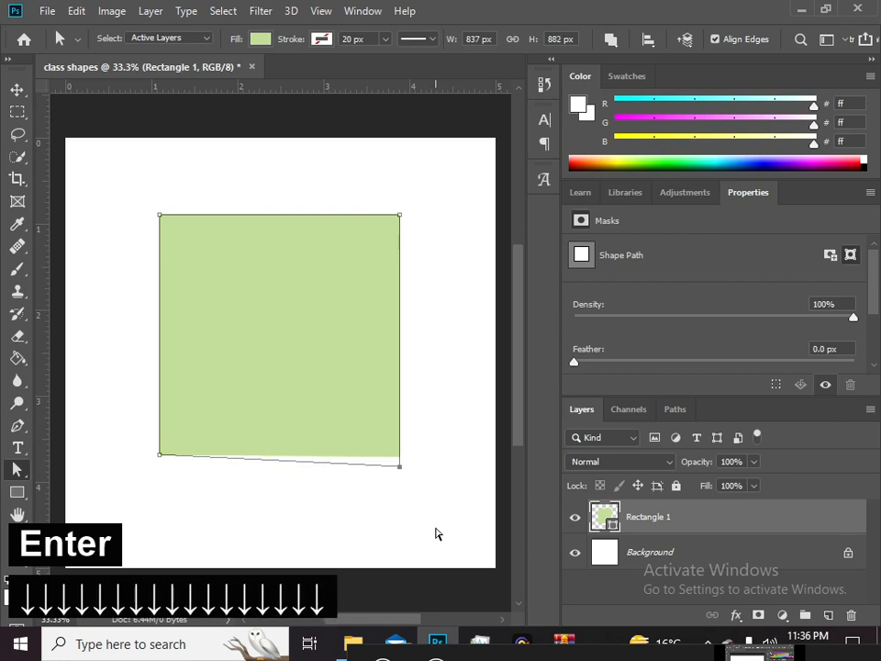
pyautogui.press('Down')
pyautogui.press('Down')
pyautogui.press('Down')
pyautogui.press('Down')
pyautogui.press('Down')
pyautogui.press('Down')
pyautogui.press('Down')
pyautogui.press('Down')
pyautogui.press('Down')
pyautogui.press('Down')
pyautogui.press('Down')
pyautogui.press('Down')
pyautogui.press('Down')
pyautogui.press('Down')
pyautogui.press('Down')
pyautogui.press('Down')
pyautogui.press('Down')
pyautogui.press('Down')
pyautogui.press('Down')
pyautogui.press('Down')
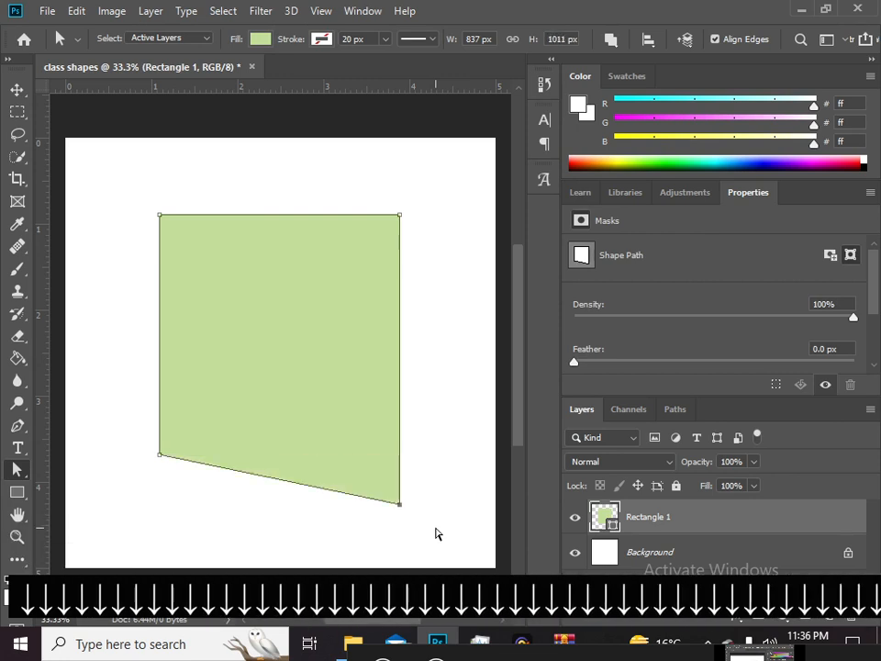
pyautogui.press('Right')
pyautogui.press('Right')
pyautogui.press('Right')
pyautogui.press('Right')
pyautogui.press('Right')
pyautogui.press('Right')
pyautogui.press('Right')
pyautogui.press('Right')
pyautogui.press('Right')
pyautogui.press('Right')
pyautogui.press('Right')
pyautogui.press('Right')
pyautogui.press('Right')
pyautogui.press('Right')
pyautogui.press('Right')
pyautogui.press('Right')
pyautogui.press('Right')
pyautogui.press('Right')
pyautogui.press('Right')
pyautogui.press('Right')
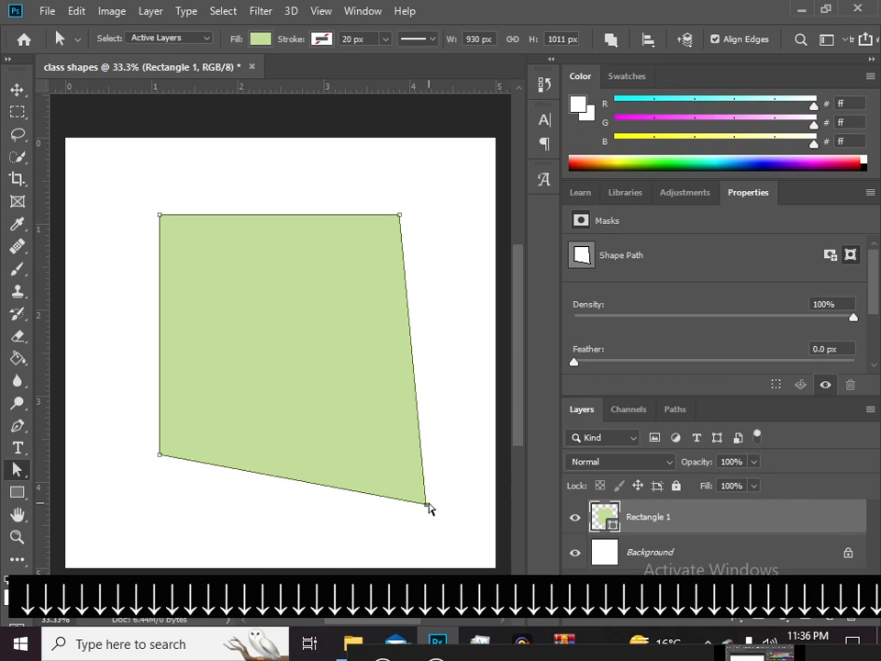
# Pull the lower-right anchor point in close to the upper-left corner, and undo all anchor edits and the square's move.
pyautogui.moveTo(426, 508); pyautogui.dragTo(191, 244)
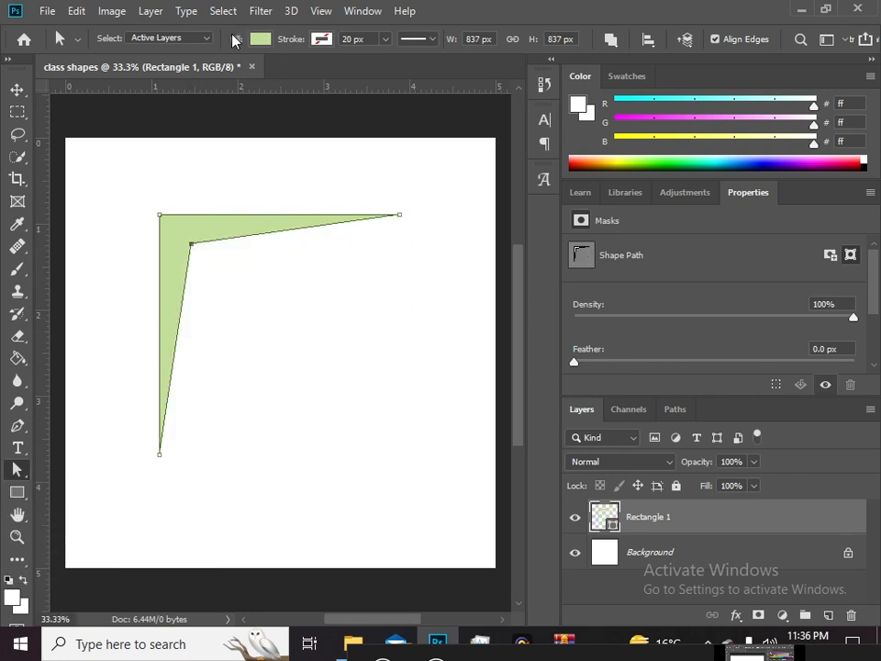
pyautogui.hotkey('ctrl', 'z')
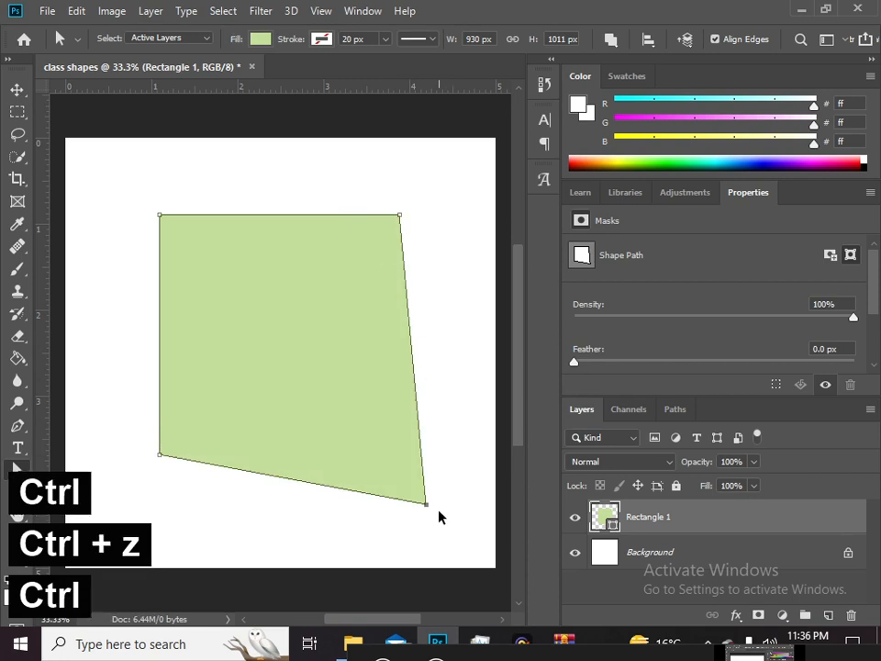
pyautogui.hotkey('ctrl', 'z')
pyautogui.hotkey('ctrl', 'z')
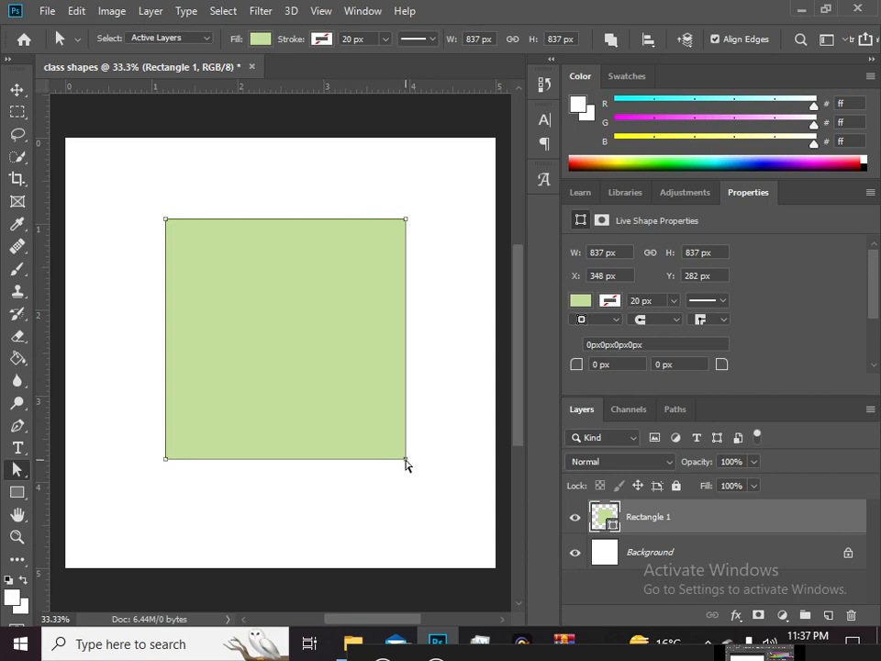
# Move the green square's lower-right anchor point to the middle of the diagonal, converting the live shape to a regular triangular path.
pyautogui.moveTo(407, 458); pyautogui.dragTo(291, 344)
pyautogui.click(387, 255)
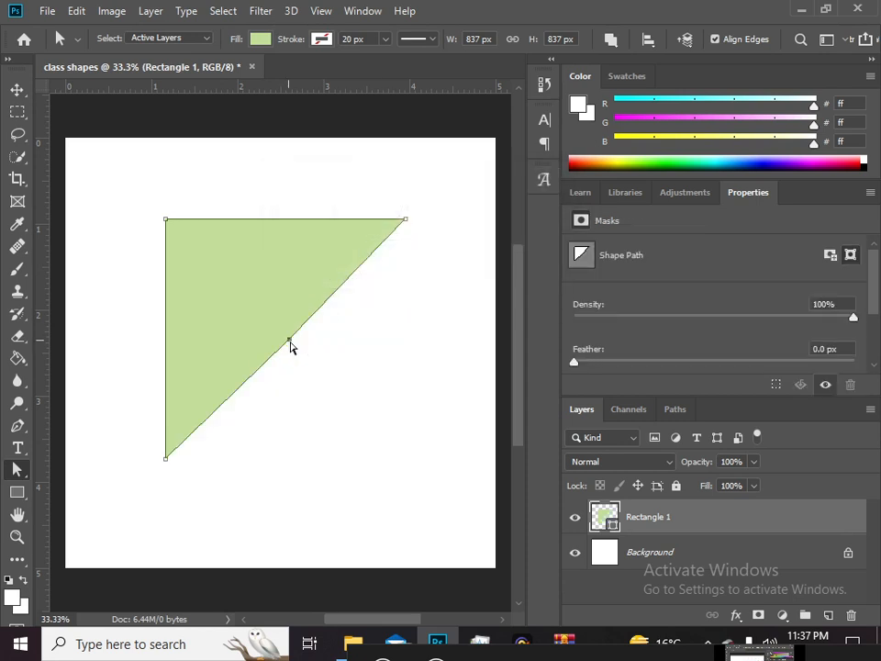
# Pull the diagonal's middle anchor point down and right until the shape measures about 930 by 1071 px, and undo all anchor edits.
pyautogui.moveTo(290, 346); pyautogui.dragTo(432, 525)
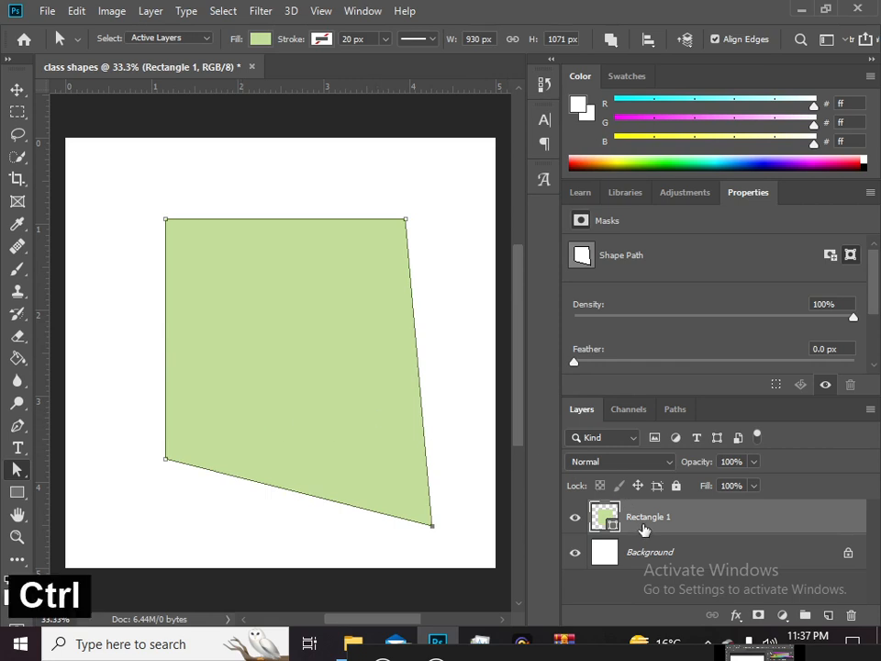
pyautogui.hotkey('ctrl', 'z')
pyautogui.hotkey('ctrl', 'z')
pyautogui.hotkey('ctrl', 'z')
pyautogui.hotkey('ctrl', 'z')
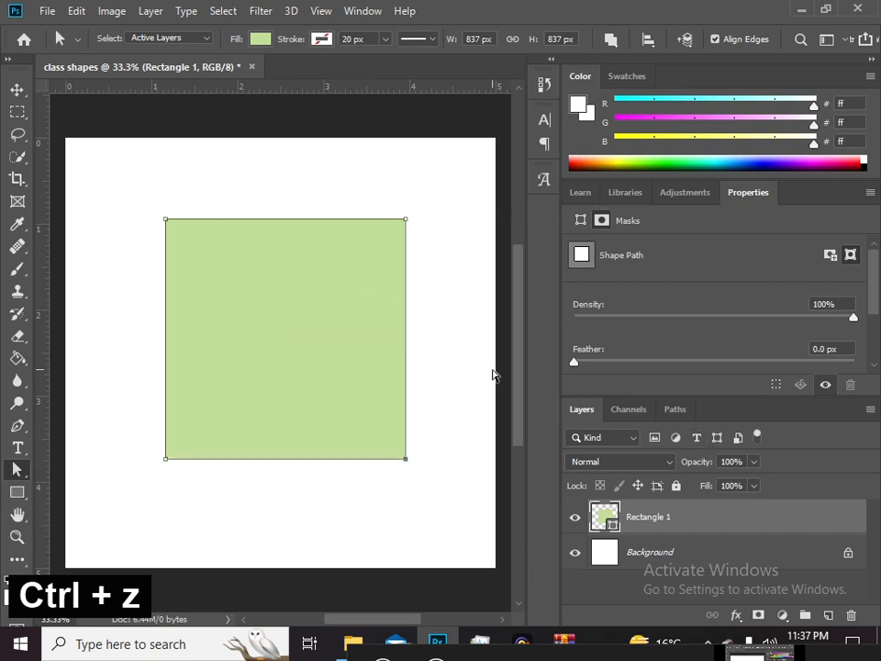
# Activate the Rectangle Tool and set only the green square's upper-left corner radius to 200 px, keeping the corner radii unlinked.
pyautogui.press('u')
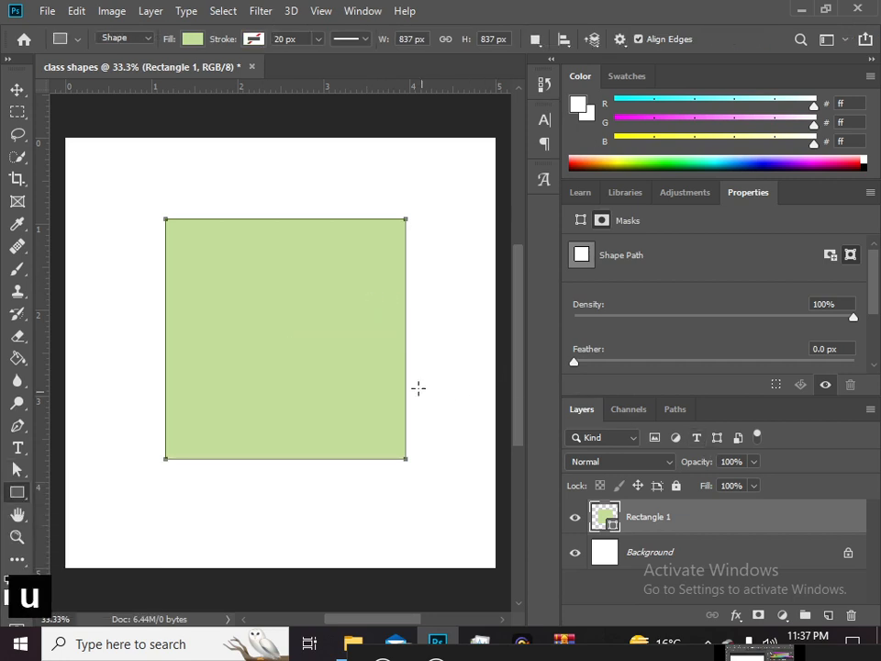
pyautogui.click(668, 527)
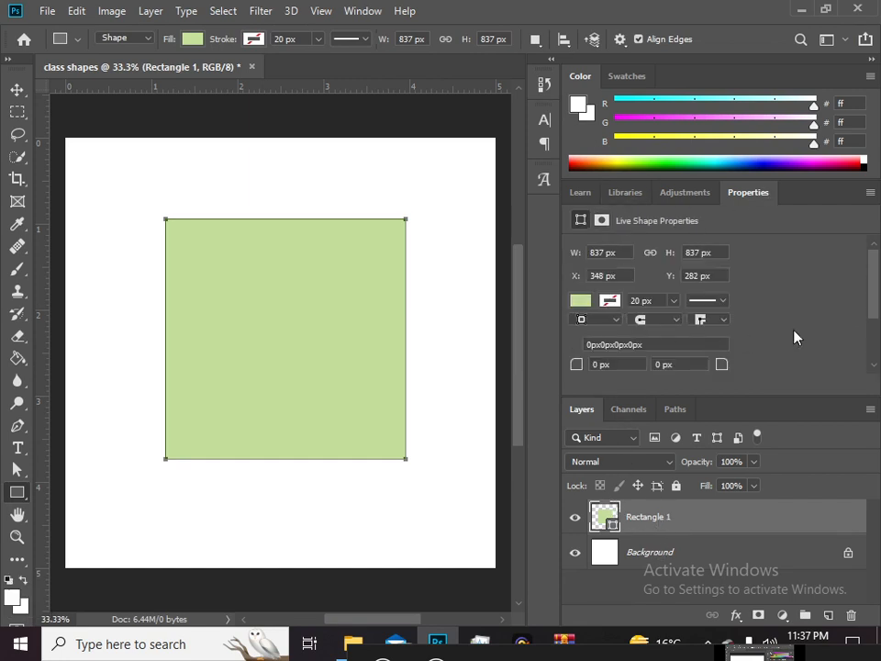
pyautogui.scroll(-3, 873, 274)
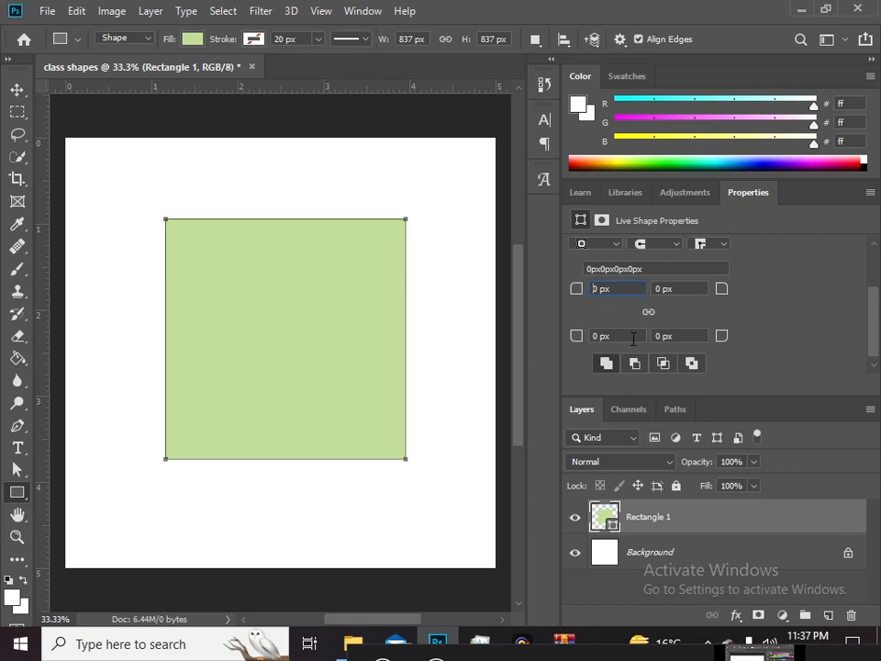
pyautogui.press('Left')
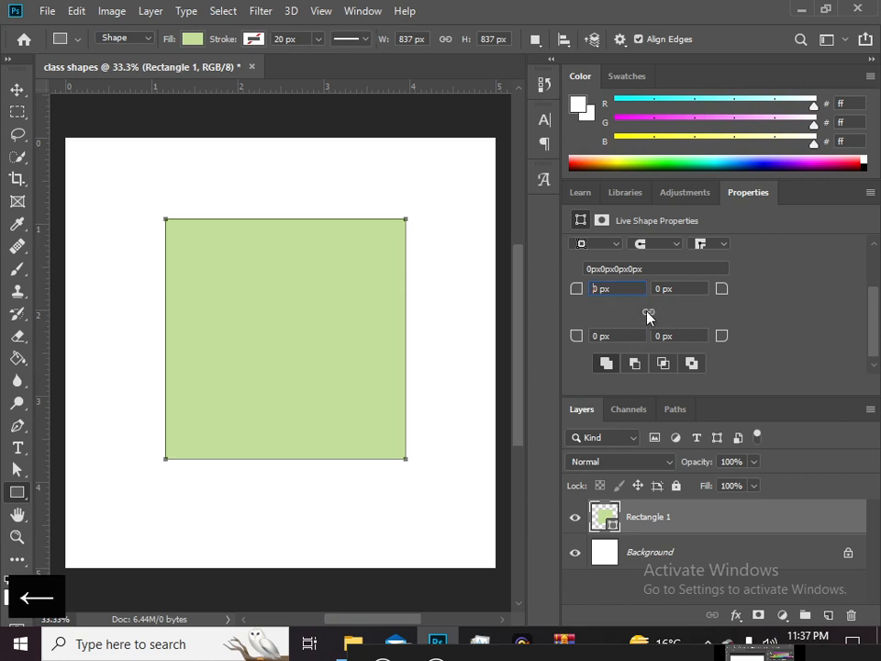
pyautogui.click(647, 315)
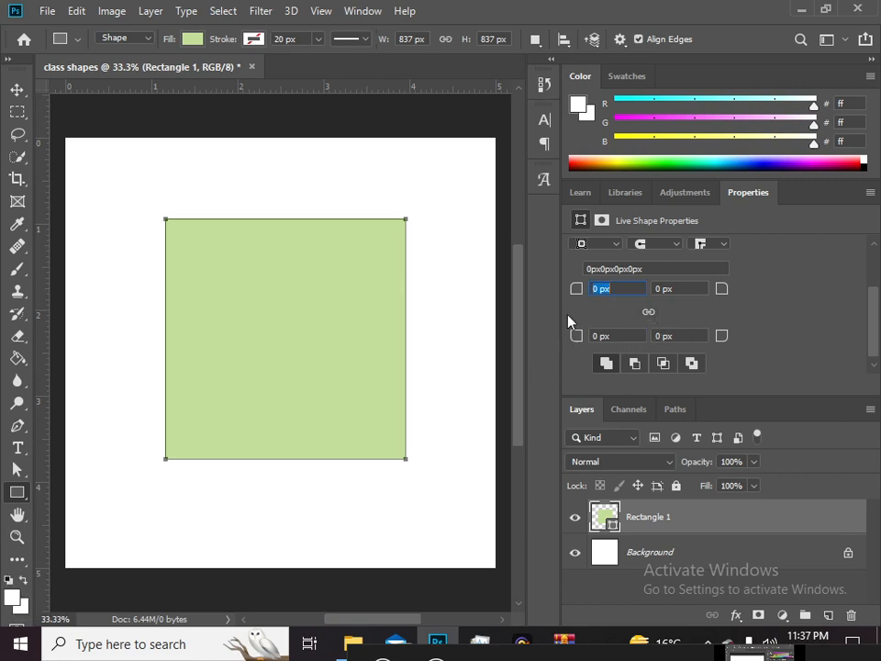
pyautogui.press('Left')
pyautogui.write('1')
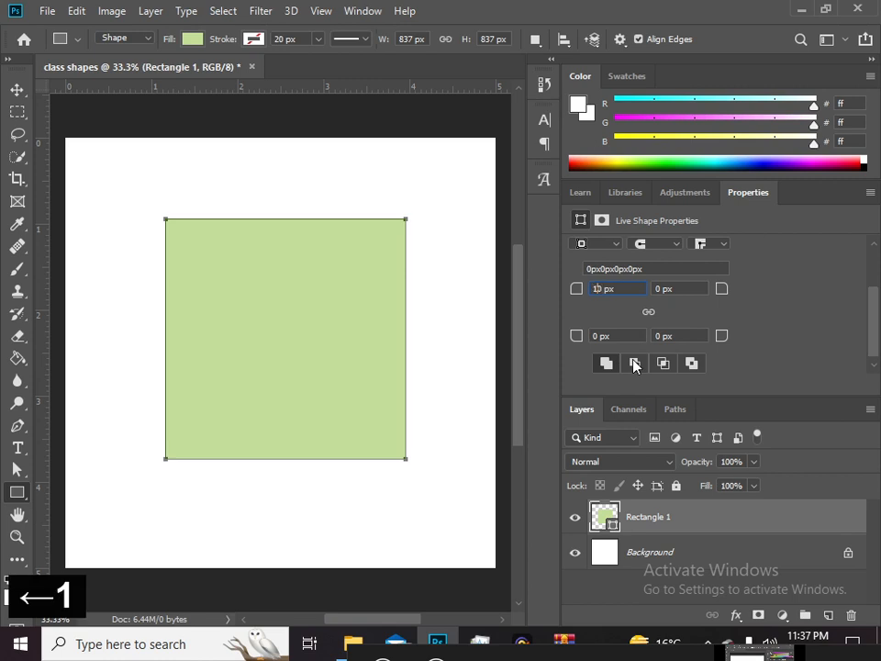
pyautogui.press('BackSpace')
pyautogui.write('20')
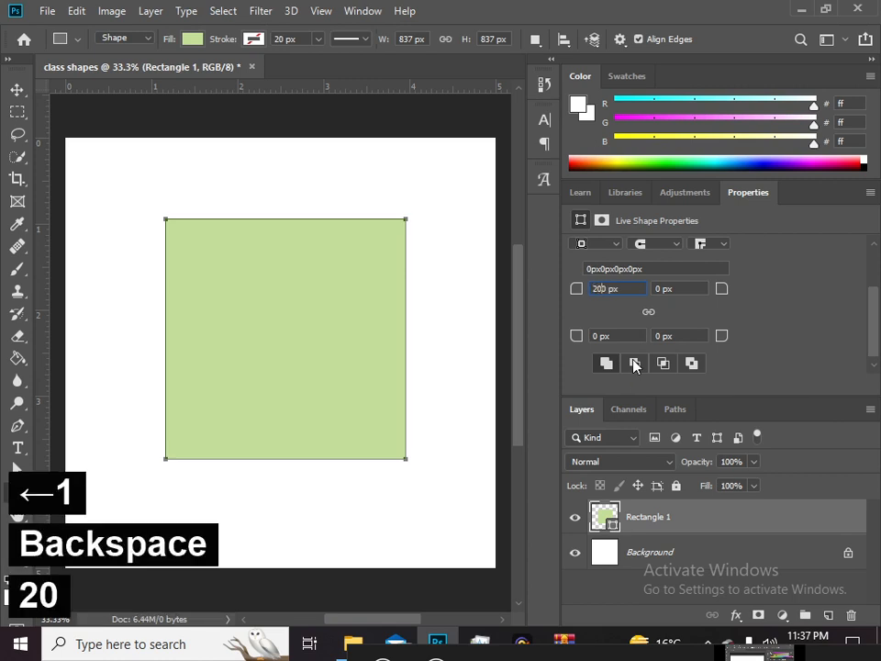
pyautogui.press('Return')
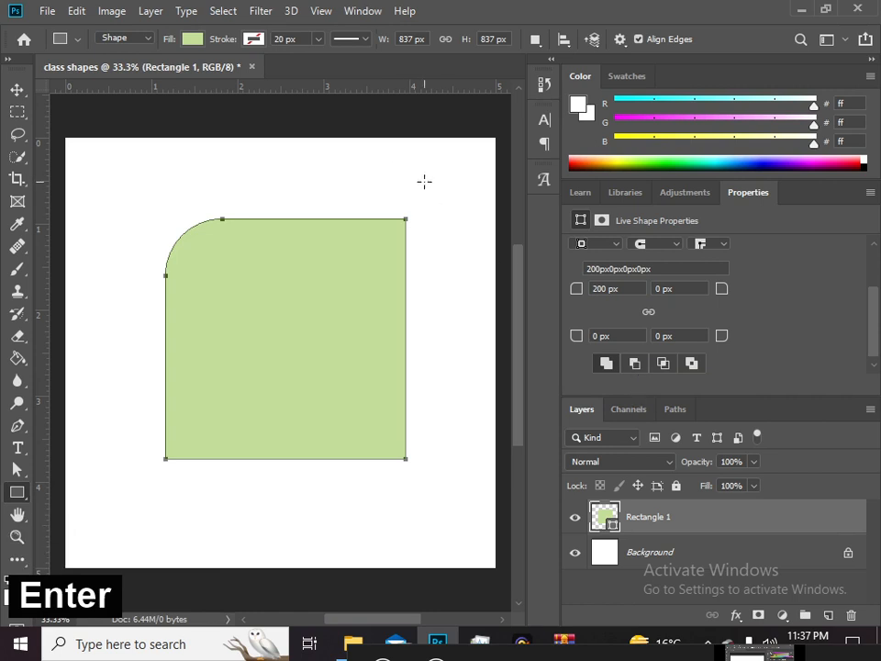
# Activate the Direct Selection Tool, and undo and redo the upper-left corner rounding to compare both versions.
pyautogui.press('a')
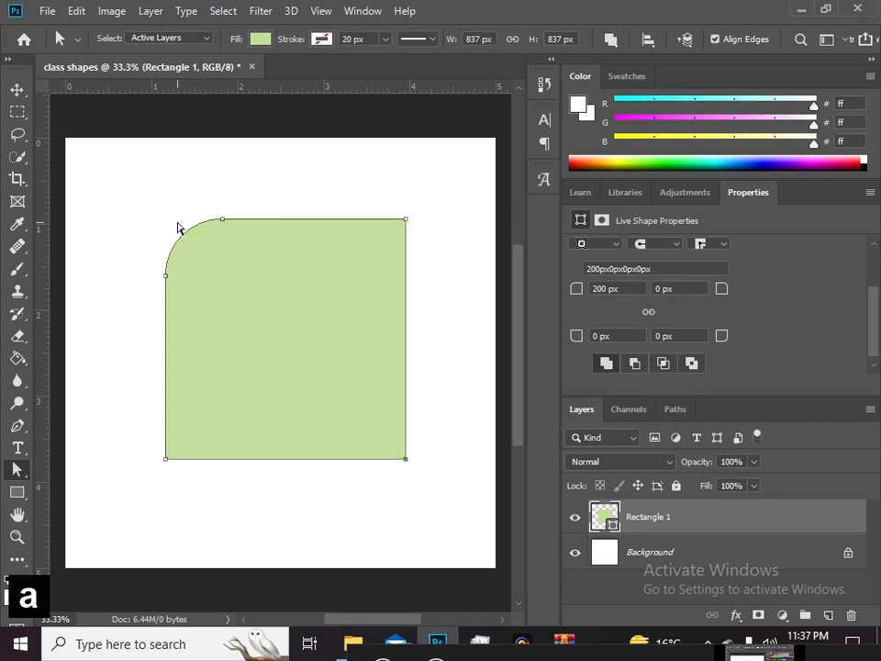
pyautogui.hotkey('ctrl', 'z')
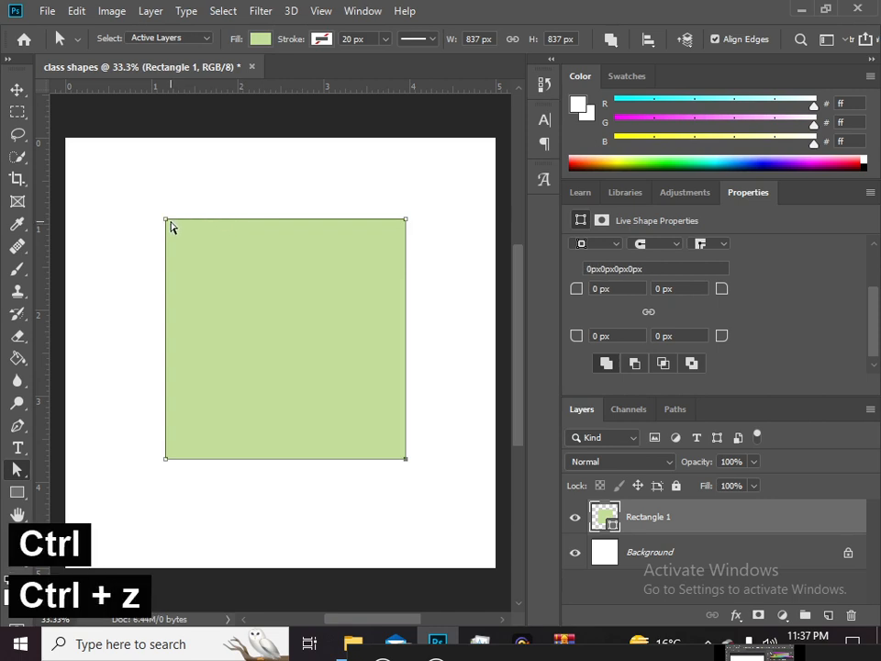
pyautogui.hotkey('ctrl', 'shift', 'z')
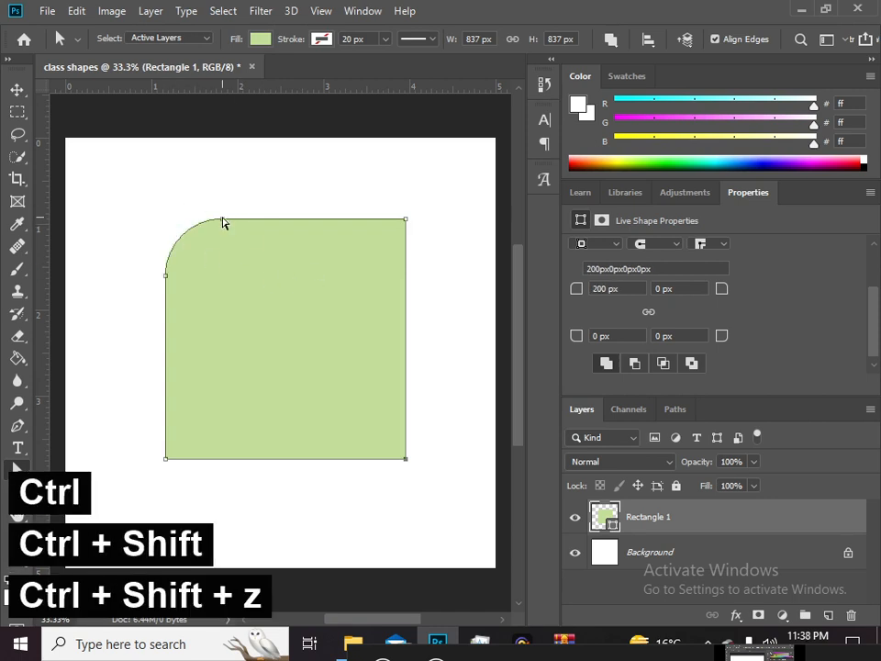
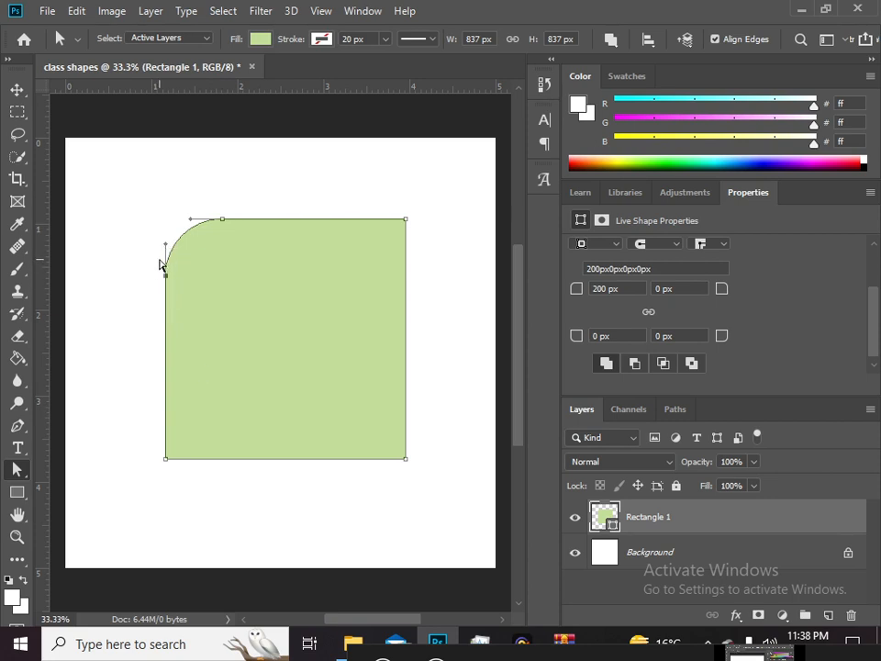
# Reshape the rounded upper-left corner into a wave by pulling its left anchor's handle up and its upper anchor's handle down.
pyautogui.moveTo(166, 248); pyautogui.dragTo(158, 210)
pyautogui.click(388, 254)
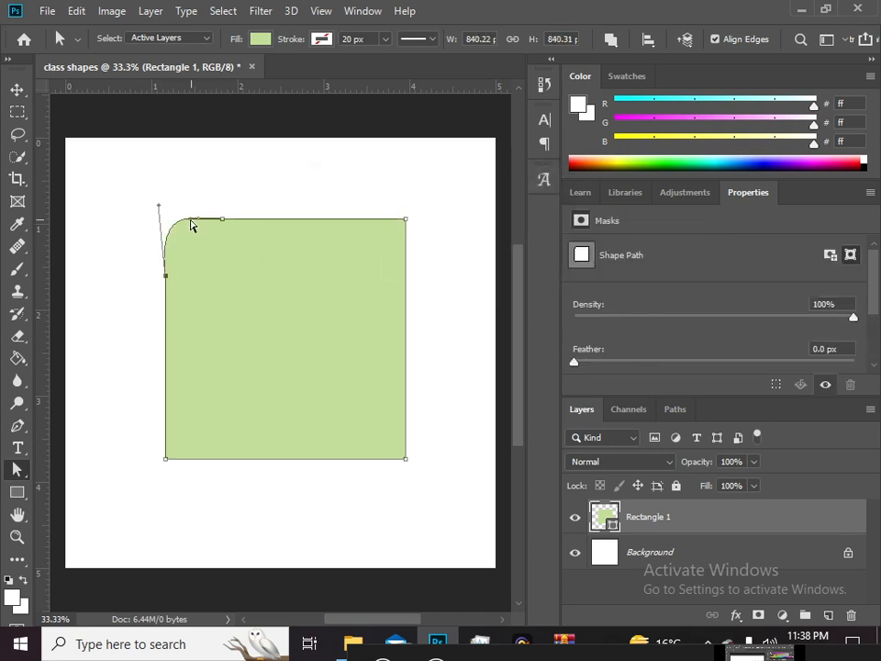
pyautogui.moveTo(191, 224); pyautogui.dragTo(220, 292)
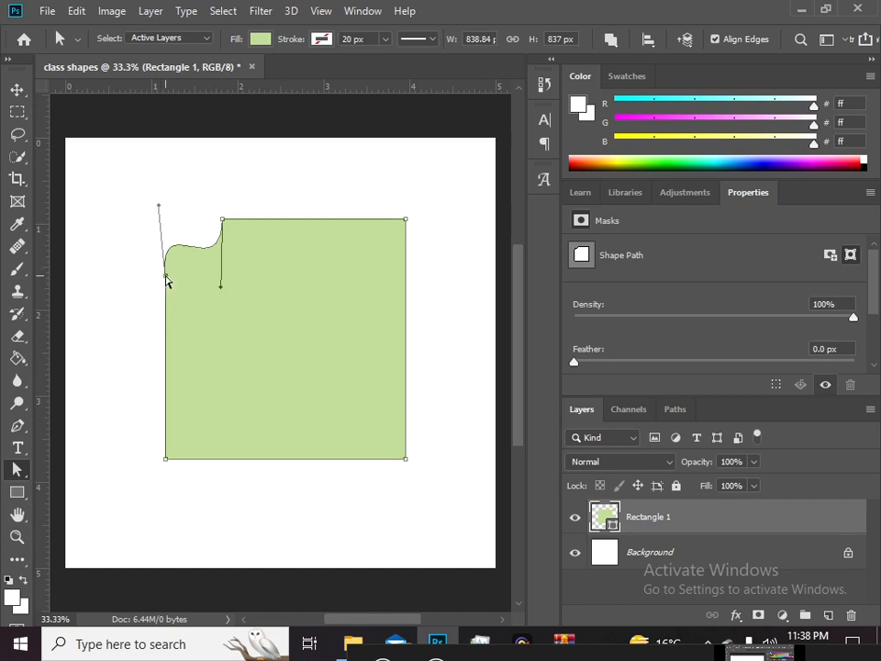
# Move the wave's left anchor point outward and its upper anchor point slightly right, making the shape about 988 px wide.
pyautogui.moveTo(164, 280); pyautogui.dragTo(123, 275)
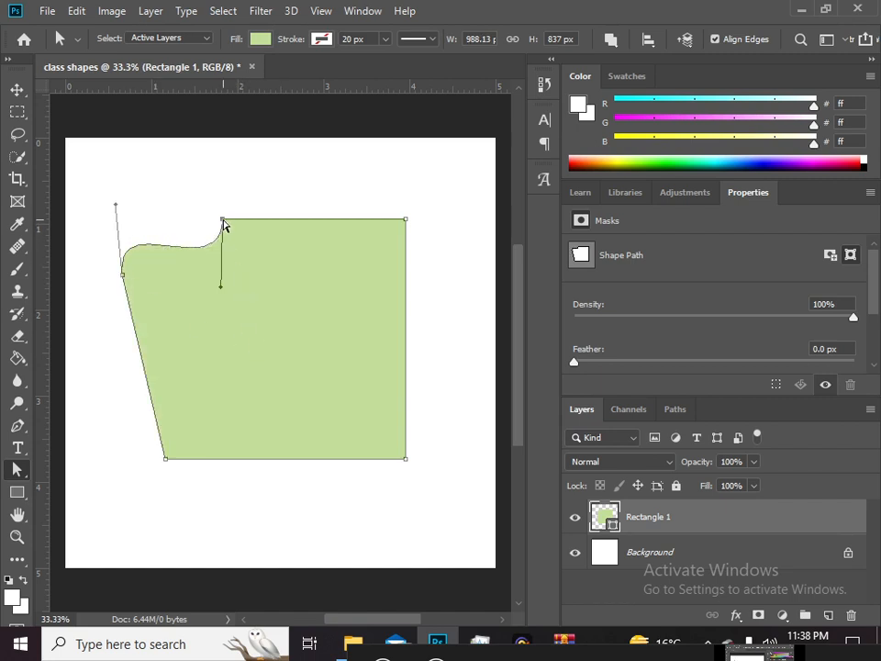
pyautogui.moveTo(224, 225); pyautogui.dragTo(328, 226)
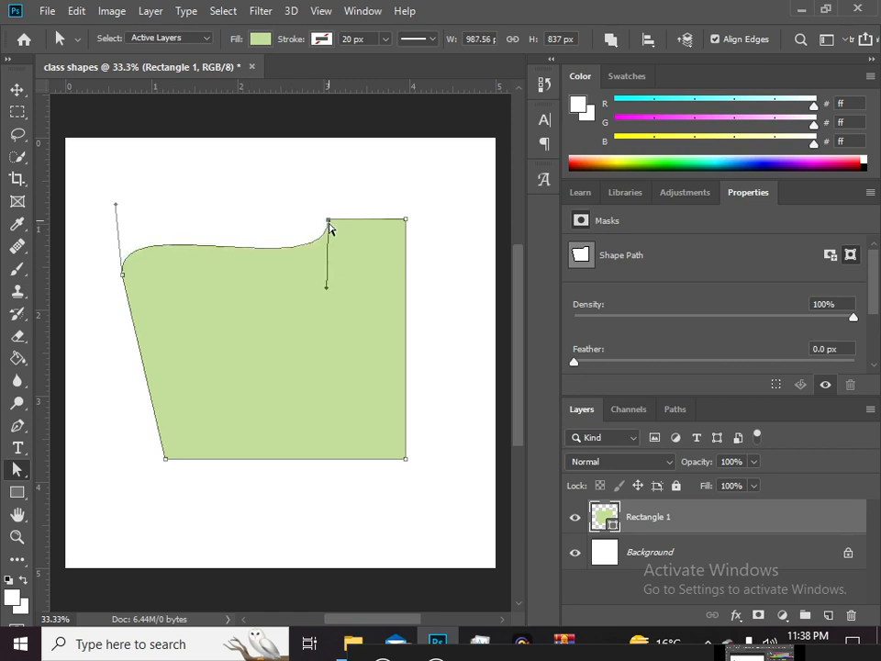
pyautogui.press('shift')
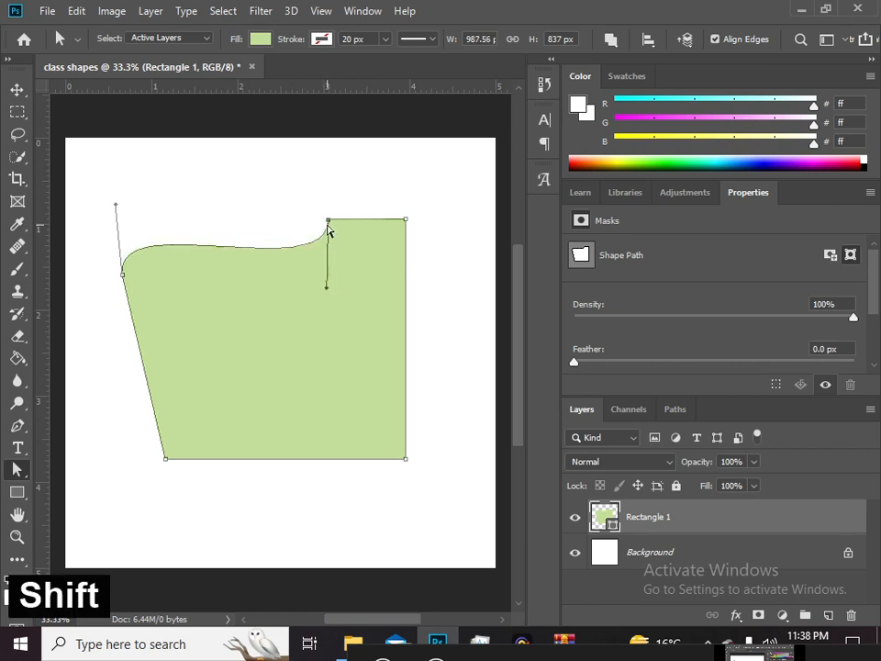
pyautogui.moveTo(331, 226); pyautogui.dragTo(256, 227)
pyautogui.press('shift')
pyautogui.press('shift')
pyautogui.press('shift')
pyautogui.press('shift')
pyautogui.press('shift')
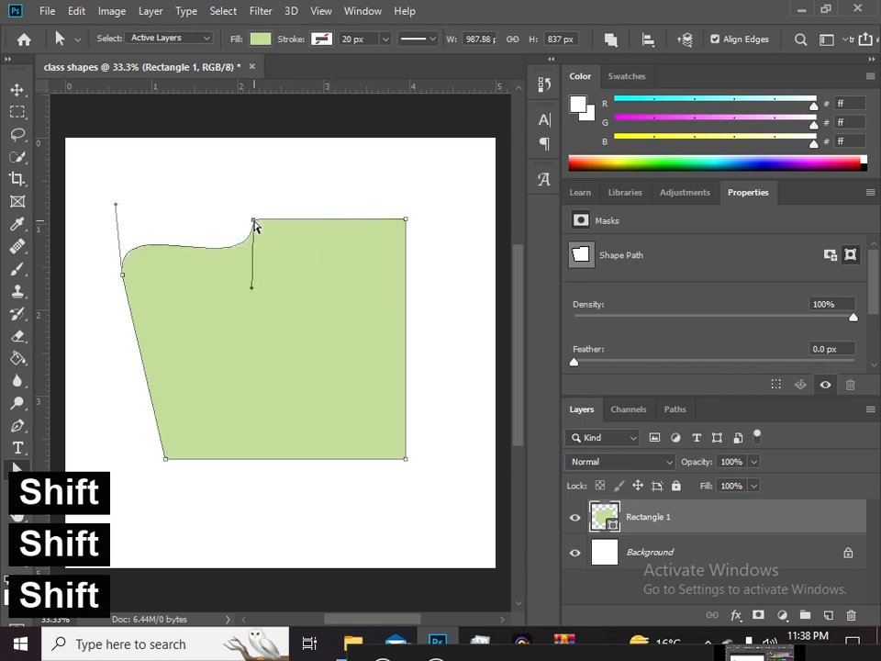
# Deselect the path's anchor points and move the green shape horizontally toward the canvas's right edge with the Move Tool.
pyautogui.click(163, 205)
pyautogui.press('v')
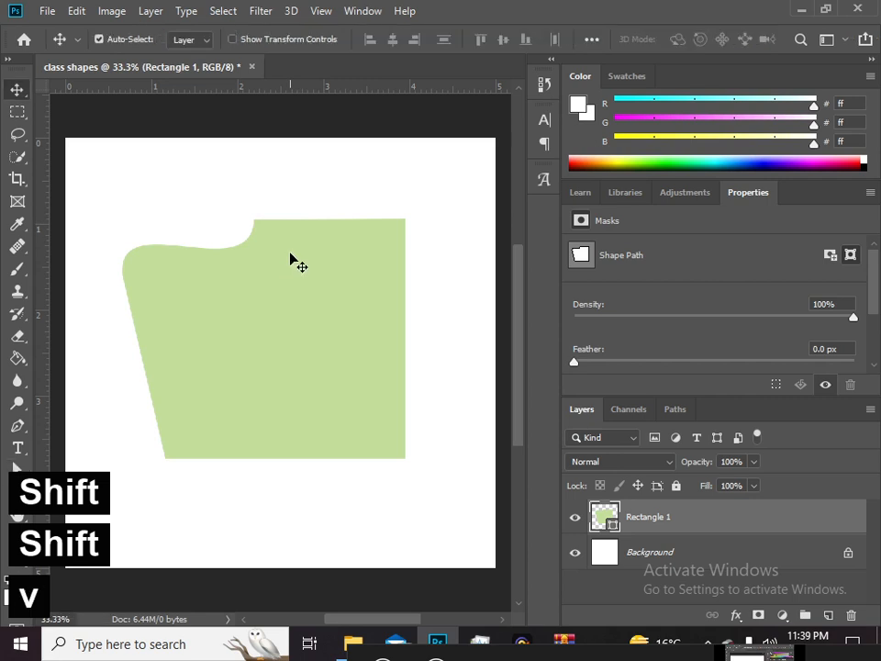
pyautogui.moveTo(291, 260); pyautogui.dragTo(360, 319)
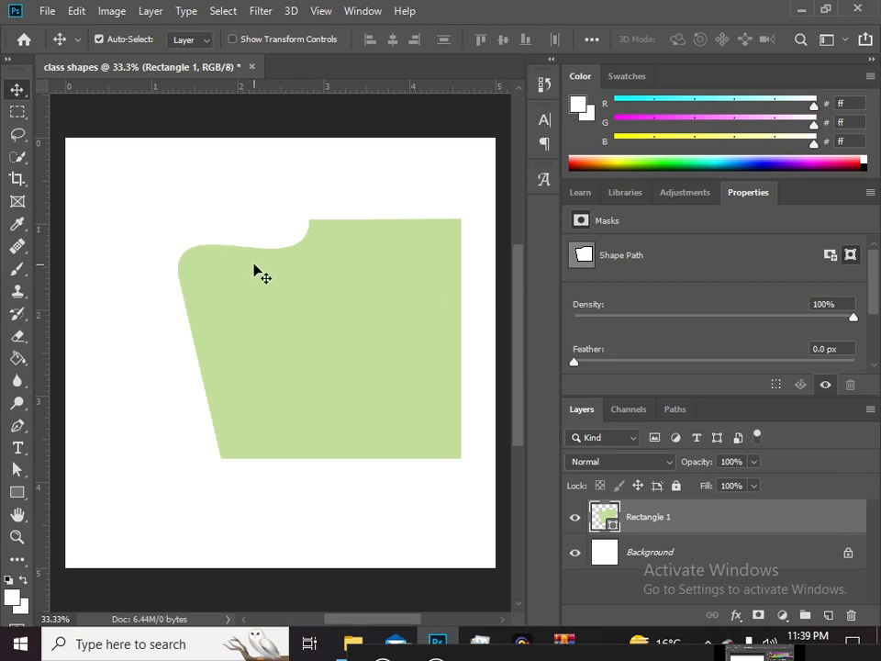
# Display the green shape's anchor points with the Direct Selection Tool, and switch back to the Move Tool.
pyautogui.press('a')
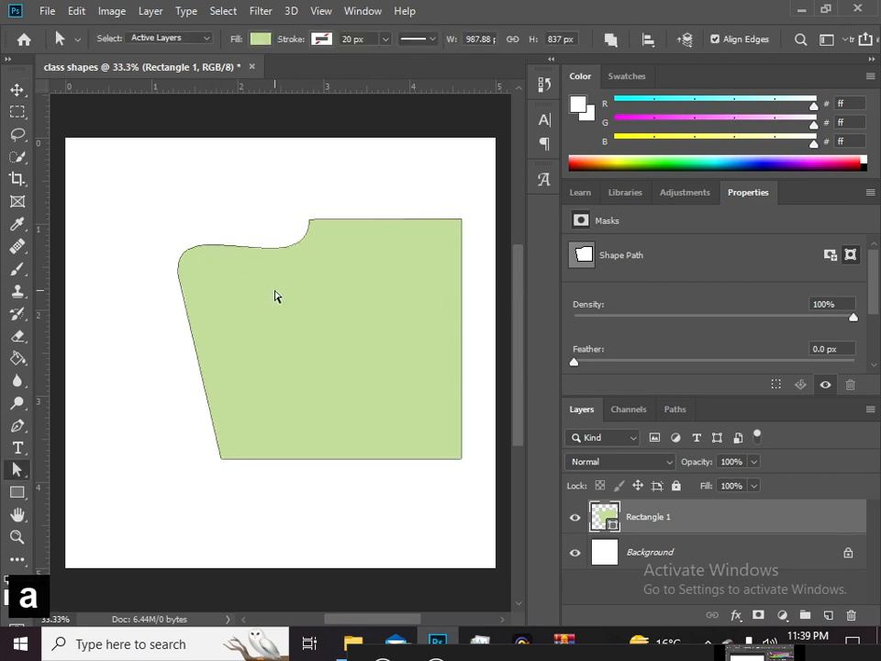
pyautogui.click(178, 275)
pyautogui.click(409, 366)
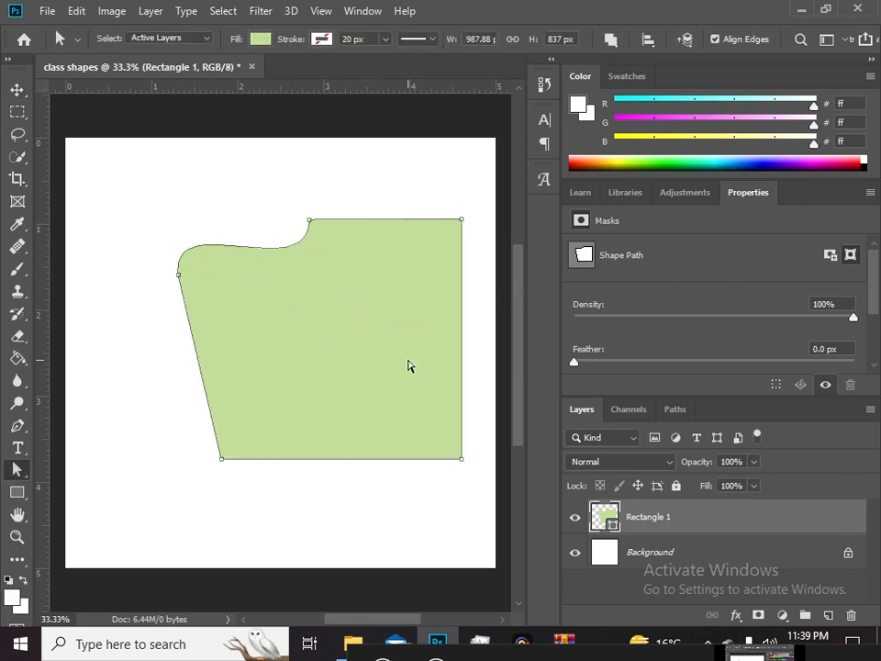
pyautogui.press('b')
pyautogui.press('v')
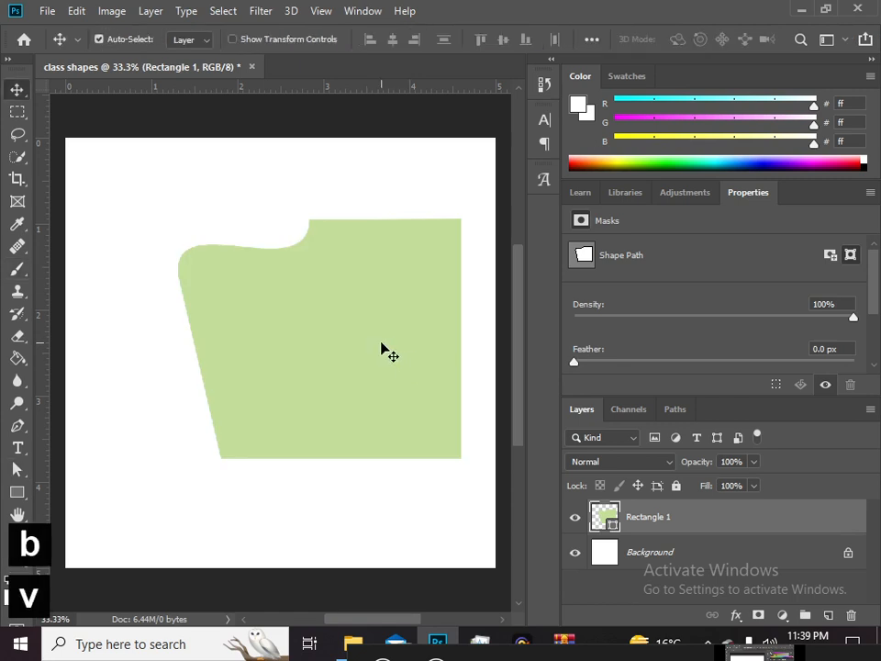
pyautogui.moveTo(679, 655); pyautogui.dragTo(647, 625)
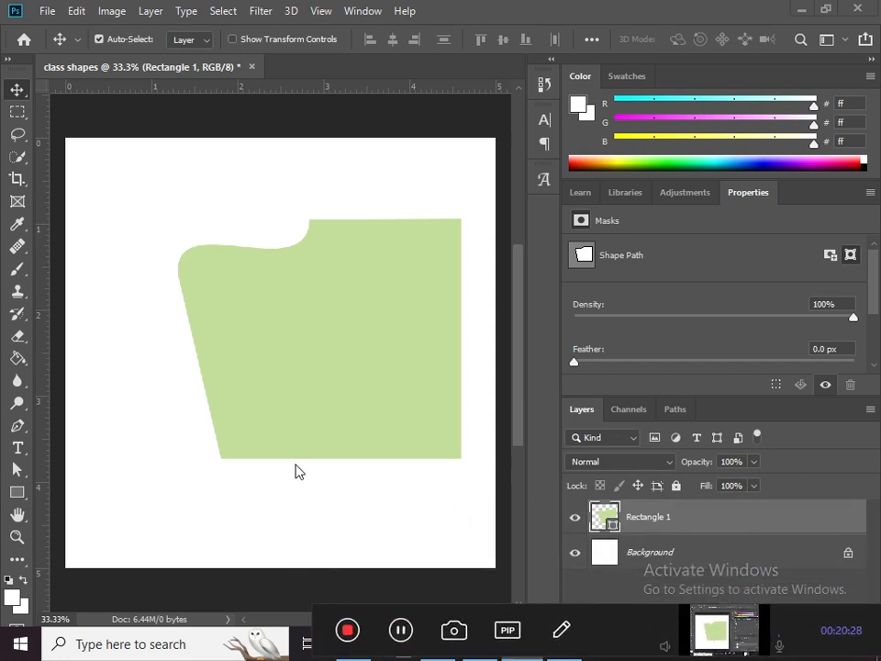
# Activate the Direct Selection Tool and give the green shape an orange stroke 47 px wide.
pyautogui.press('v')
pyautogui.press('a')
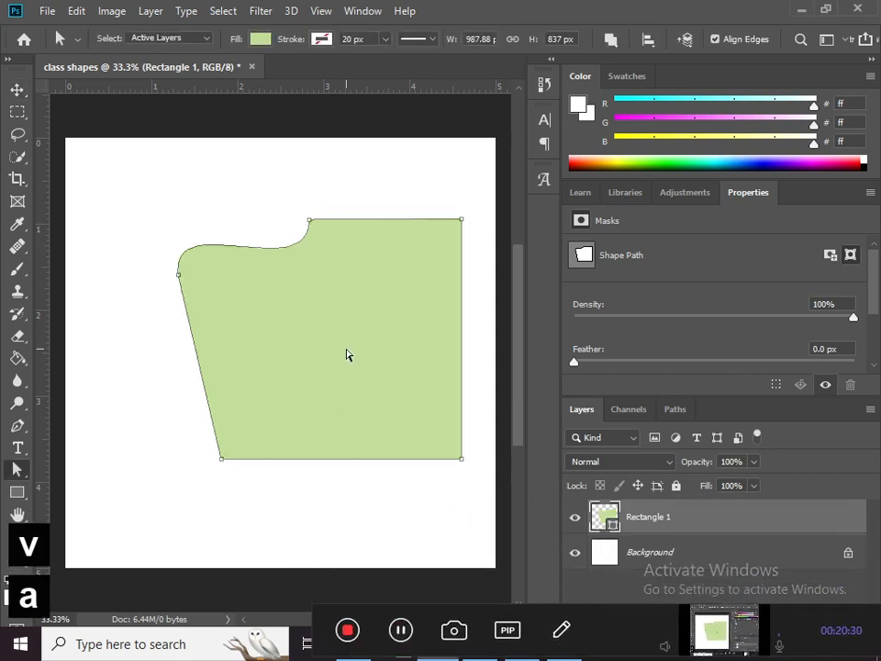
pyautogui.click(320, 38)
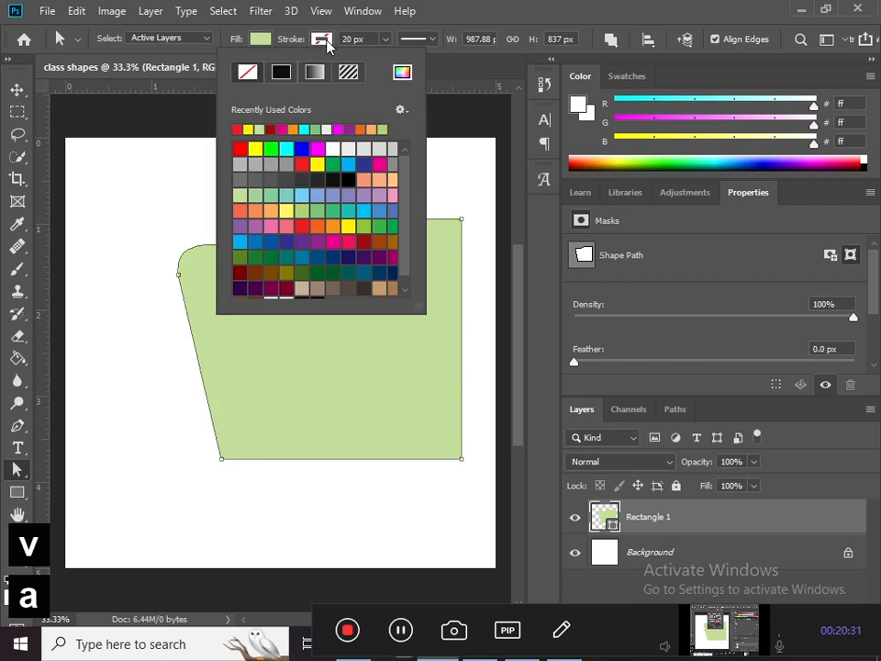
pyautogui.click(293, 130)
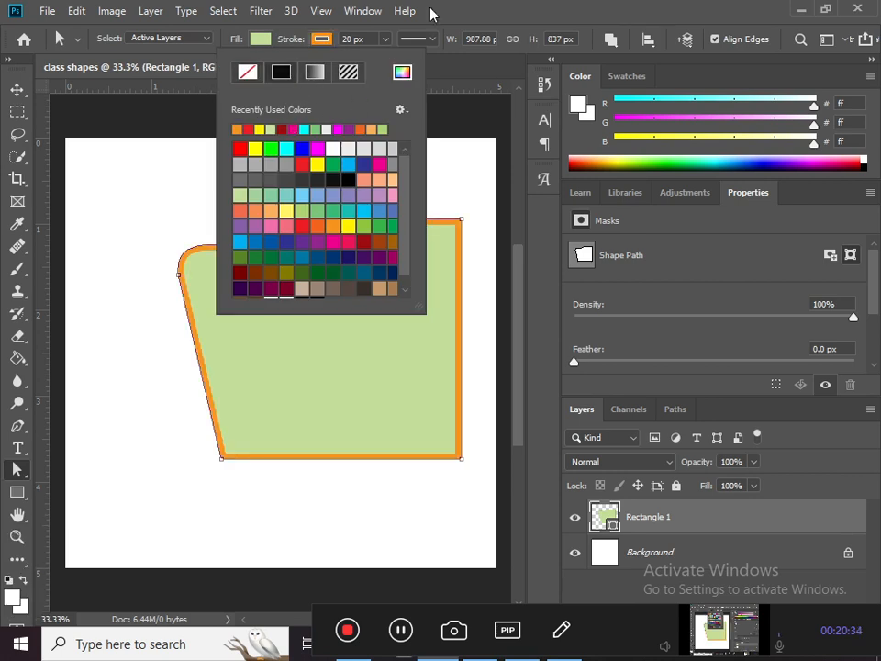
pyautogui.click(597, 3)
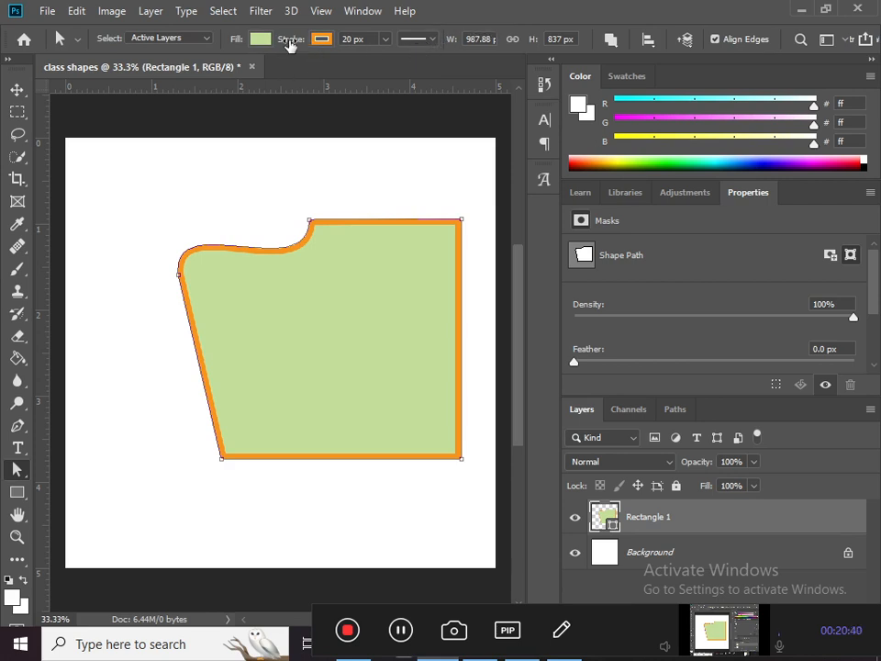
pyautogui.moveTo(291, 39)
pyautogui.mouseDown()
pyautogui.moveTo(323, 38)
pyautogui.moveTo(303, 39)
pyautogui.moveTo(310, 39)
pyautogui.mouseUp()
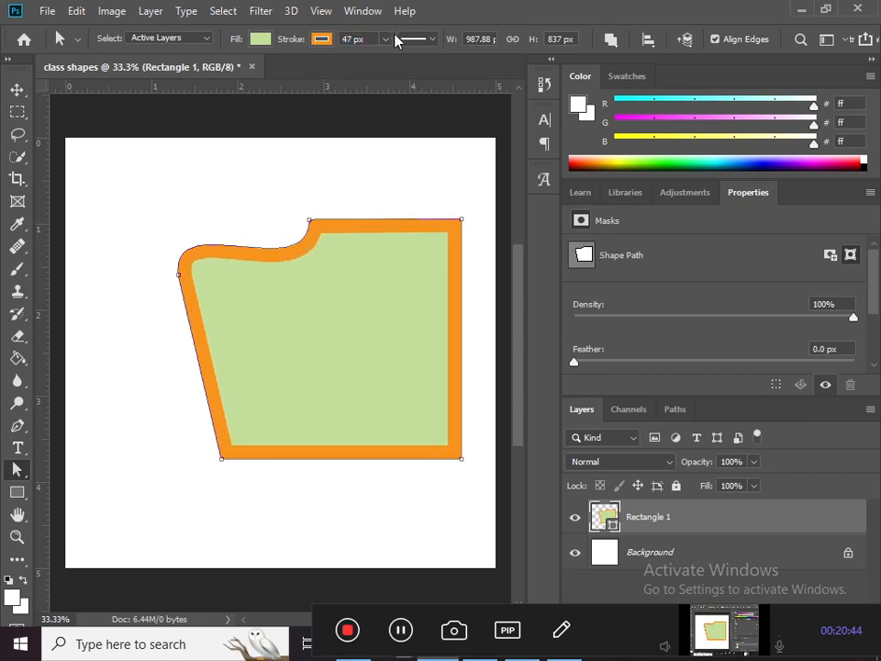
# Apply the dashed line style to the green shape's orange stroke, and replace it with the dotted style.
pyautogui.click(425, 42)
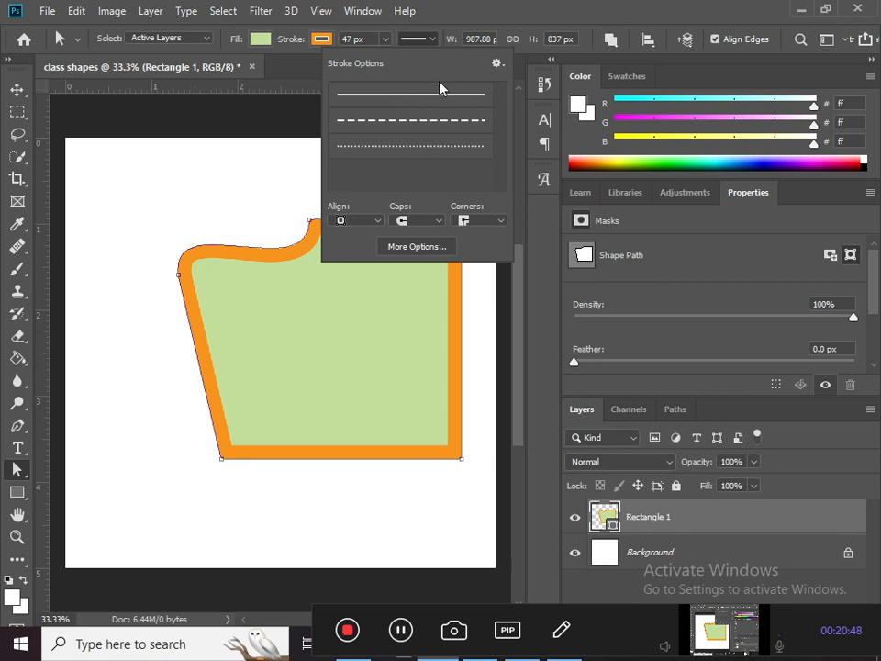
pyautogui.click(415, 122)
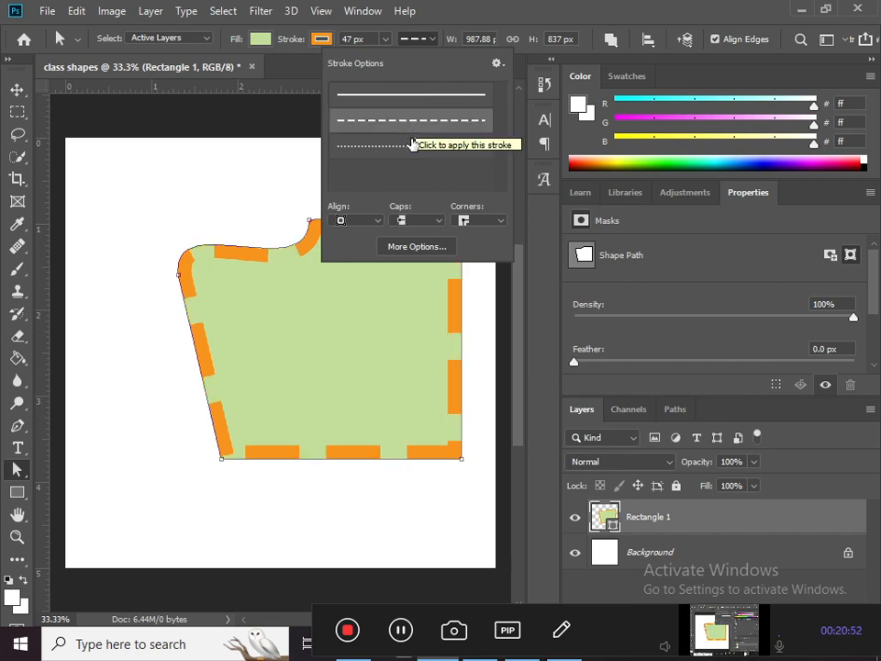
pyautogui.click(410, 148)
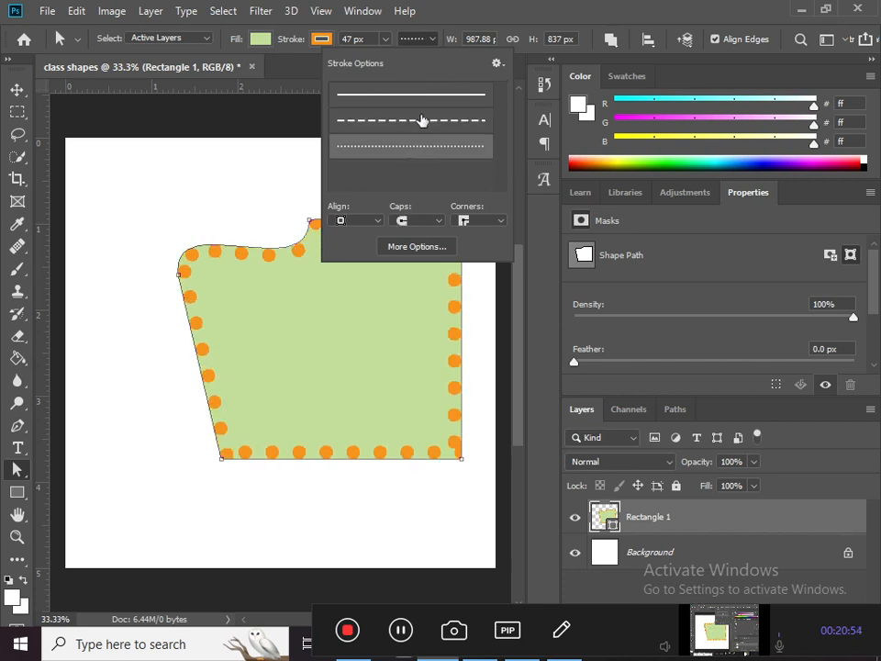
# View the dotted stroke's detailed alignment, cap, corner and dash settings, and close them without changes.
pyautogui.click(496, 64)
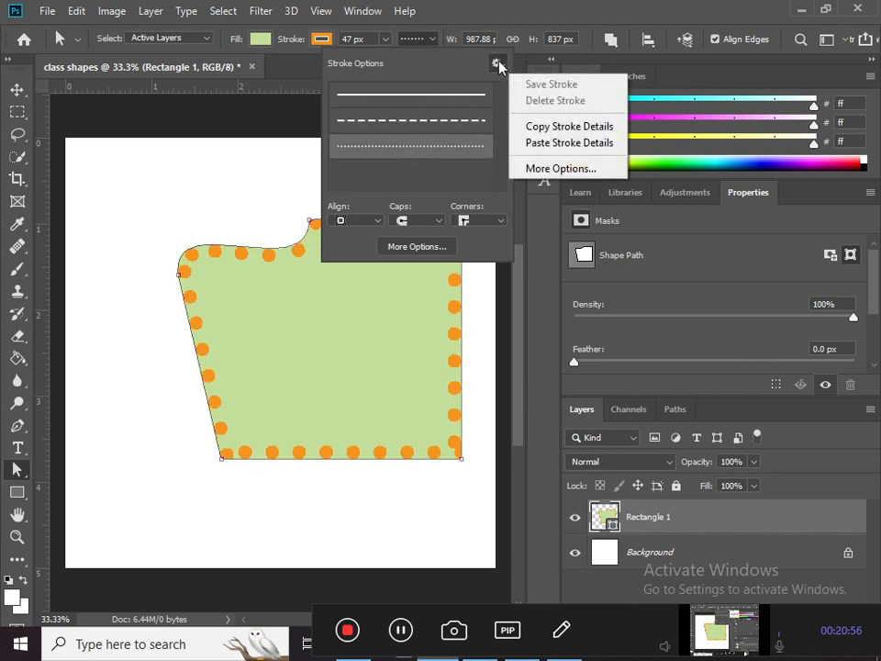
pyautogui.click(547, 169)
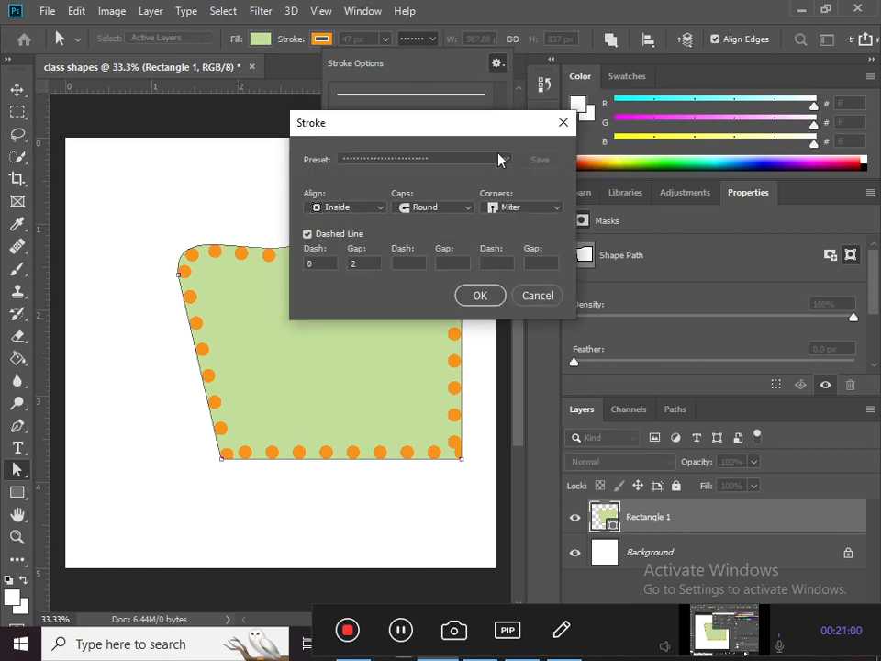
pyautogui.click(564, 122)
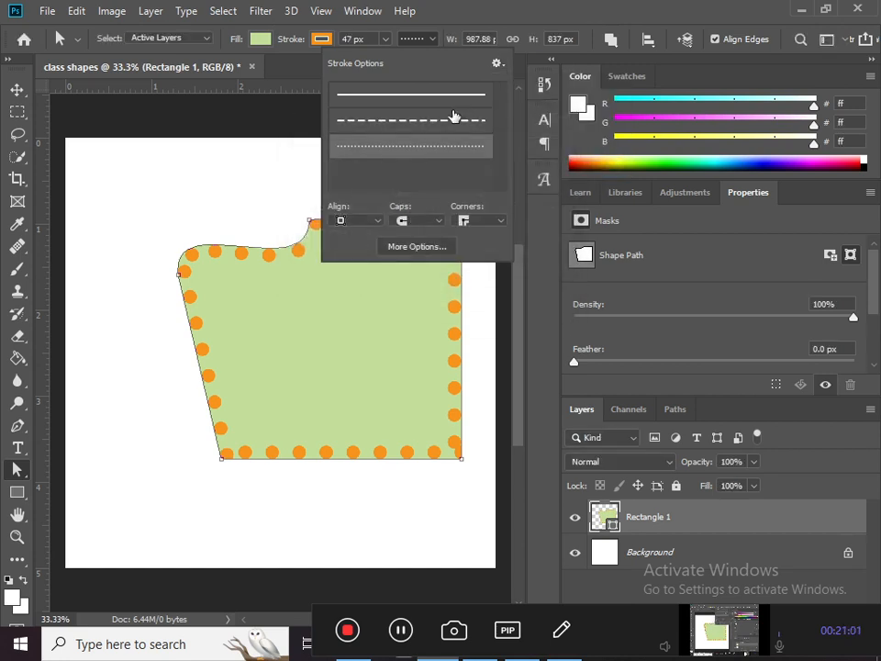
# Set the dotted stroke's alignment to Center, and change it to Outside.
pyautogui.click(373, 223)
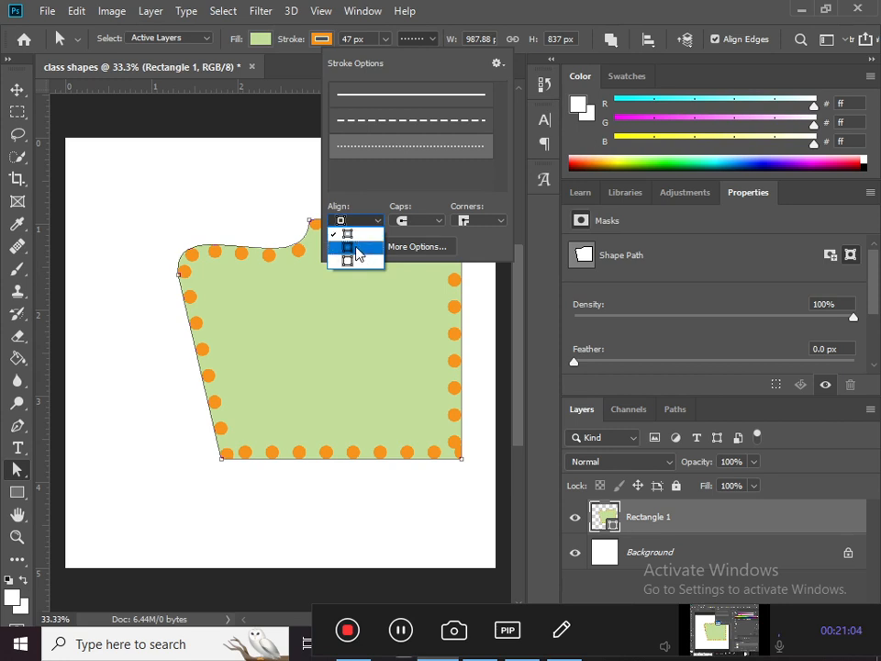
pyautogui.click(356, 246)
pyautogui.click(375, 221)
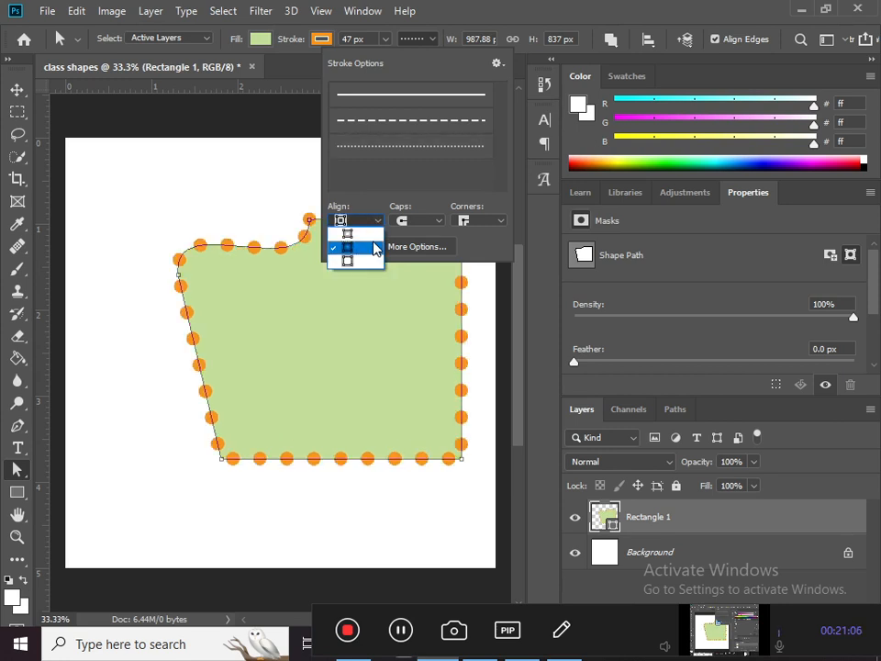
pyautogui.click(360, 261)
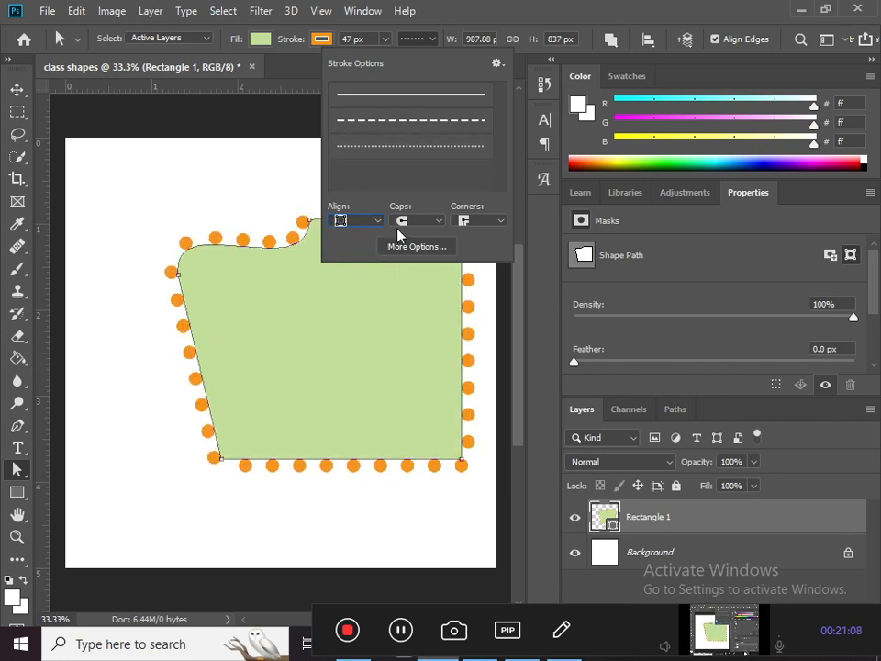
# Try Butt caps on the shape's stroke, and switch the caps back to Round.
pyautogui.click(436, 222)
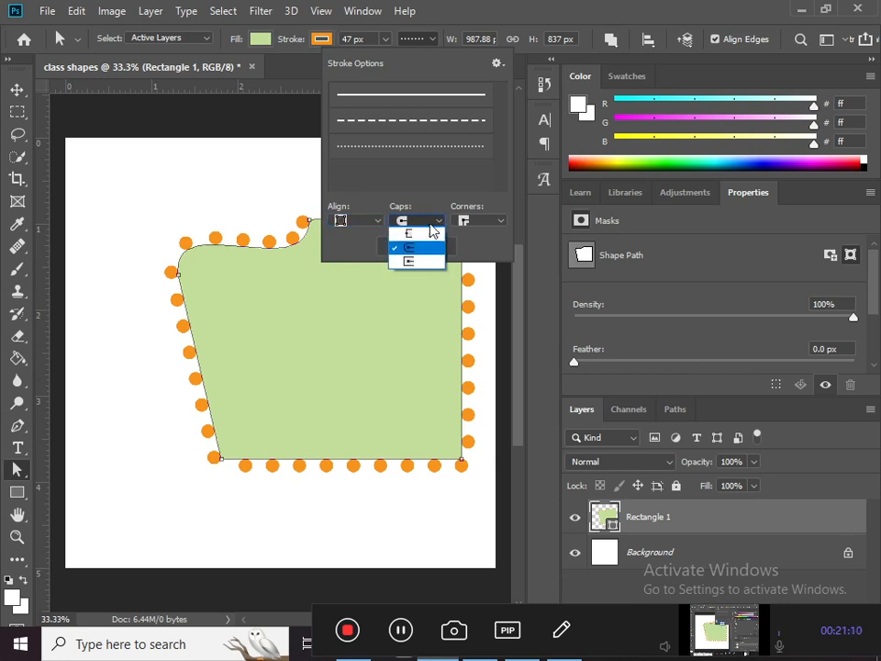
pyautogui.click(413, 235)
pyautogui.click(416, 221)
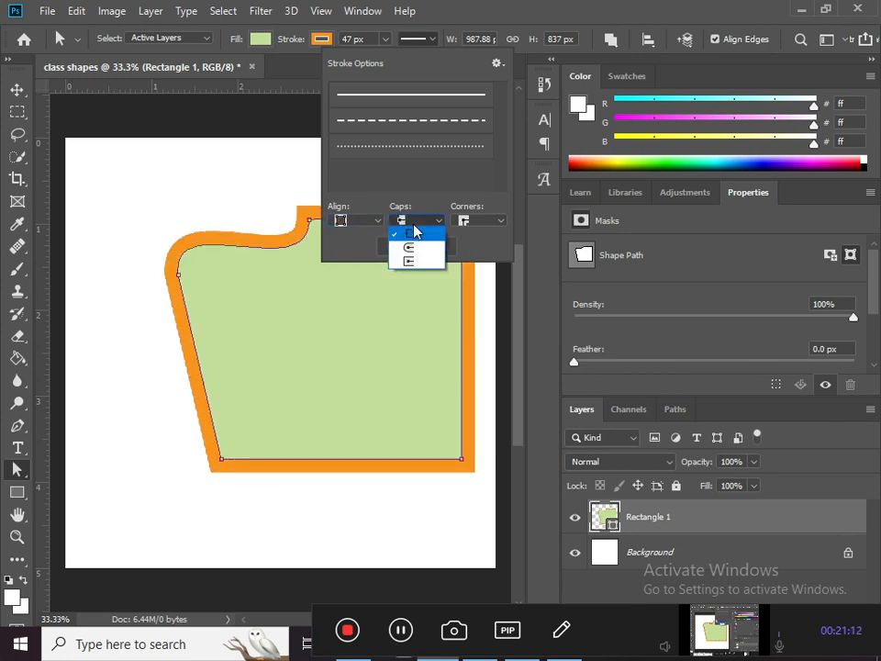
pyautogui.click(417, 246)
pyautogui.click(415, 221)
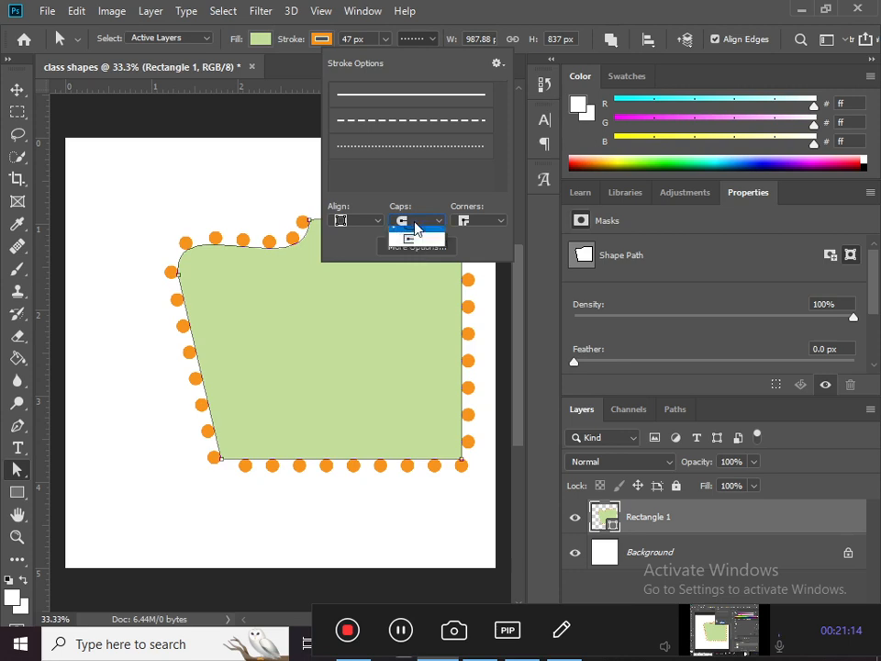
# Apply the solid line style to the stroke, and try Round and Square caps on it.
pyautogui.click(411, 96)
pyautogui.click(409, 102)
pyautogui.click(425, 225)
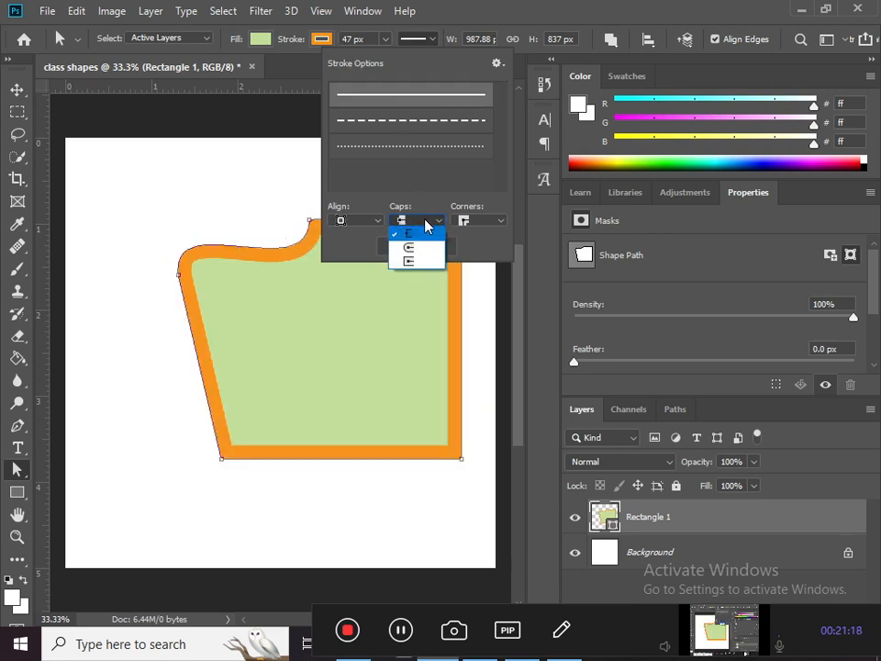
pyautogui.click(427, 225)
pyautogui.click(427, 225)
pyautogui.click(419, 248)
pyautogui.click(405, 224)
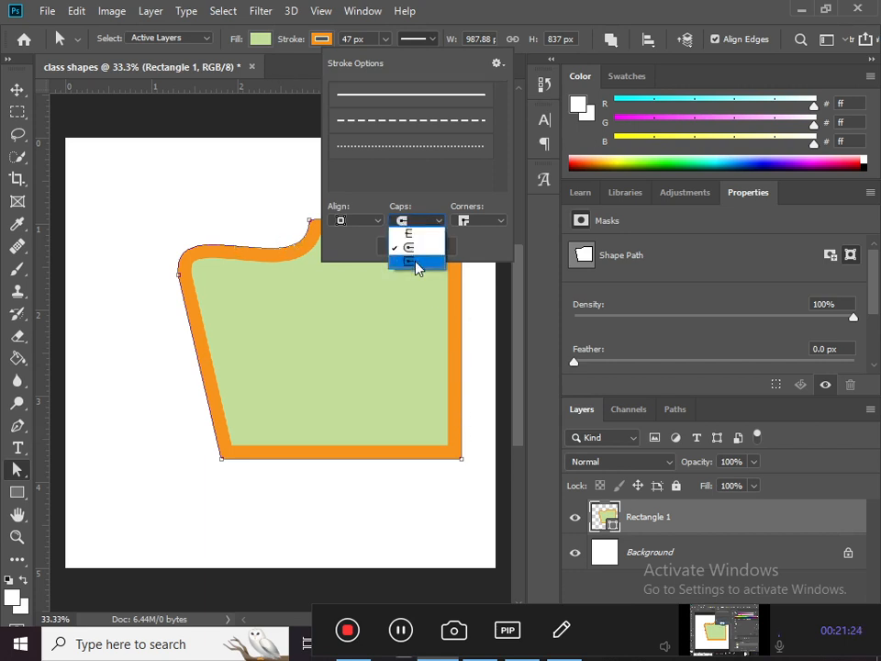
pyautogui.click(418, 262)
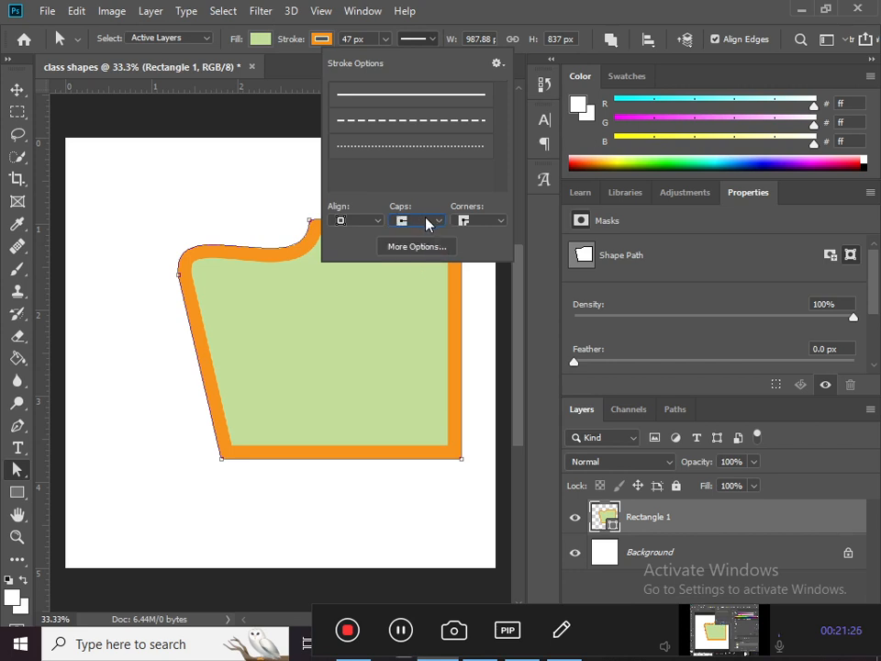
# Try the Round and Bevel corner types on the solid stroke, and set its corners to Round.
pyautogui.click(484, 225)
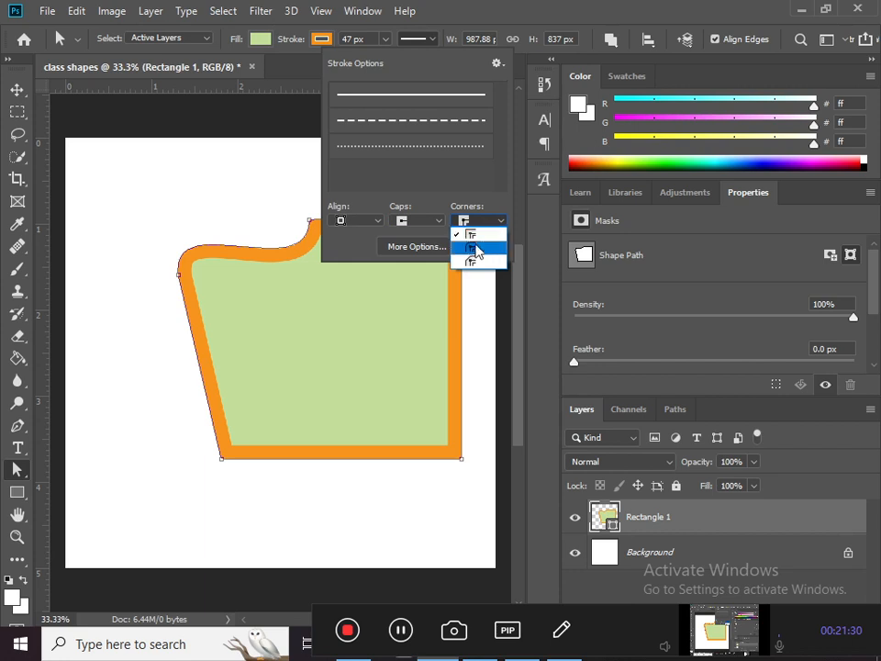
pyautogui.click(473, 249)
pyautogui.click(476, 227)
pyautogui.click(475, 261)
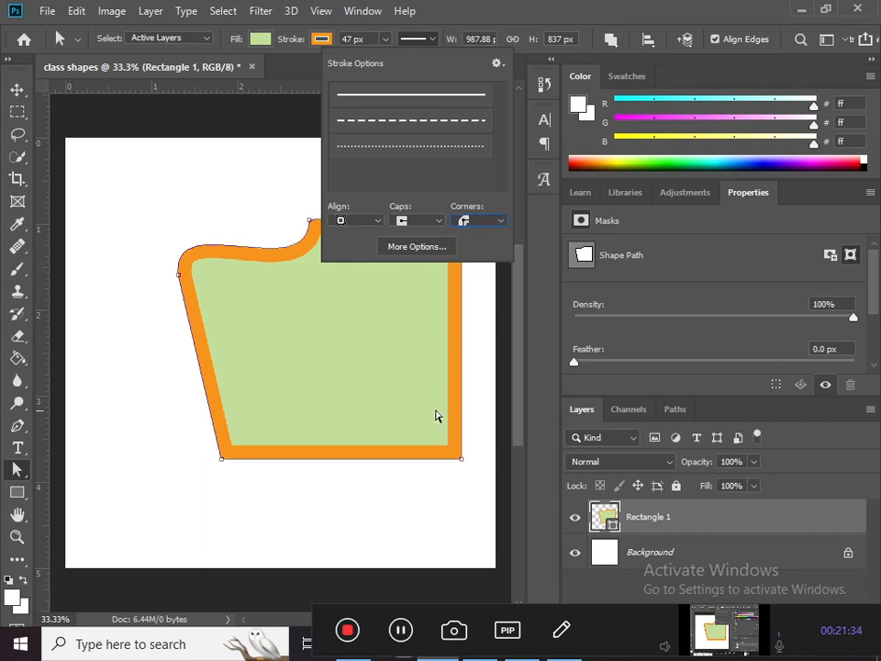
pyautogui.click(456, 224)
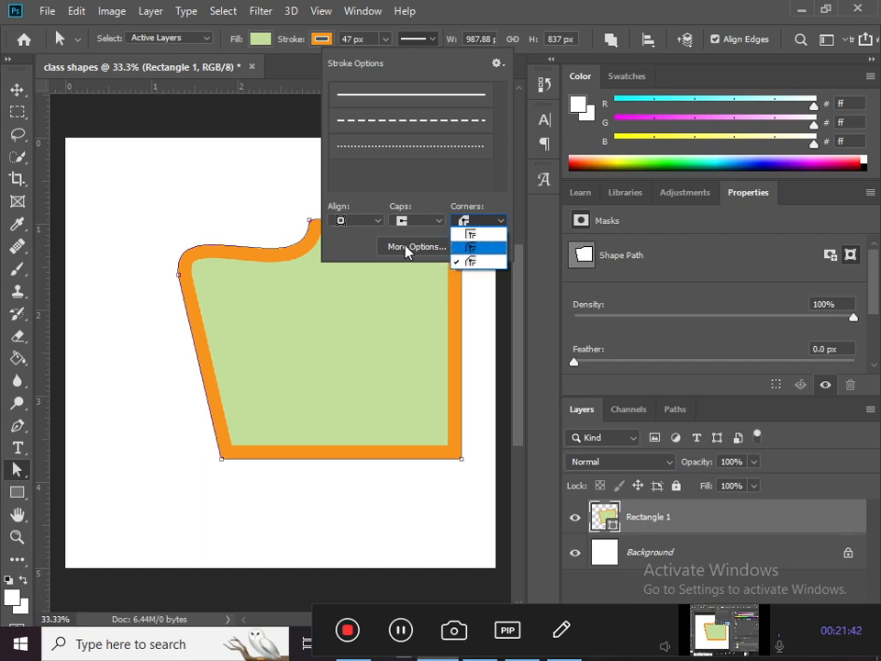
pyautogui.click(478, 235)
pyautogui.click(486, 246)
pyautogui.click(478, 224)
pyautogui.click(480, 229)
# Open the detailed stroke settings, change the caps to Butt and keep the alignment Inside.
pyautogui.click(435, 247)
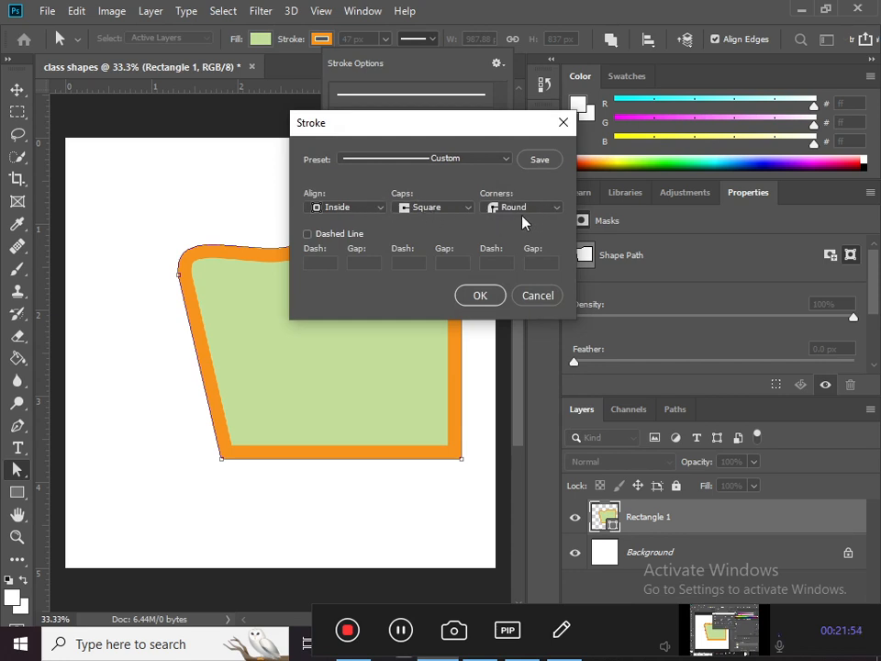
pyautogui.click(439, 209)
pyautogui.click(446, 221)
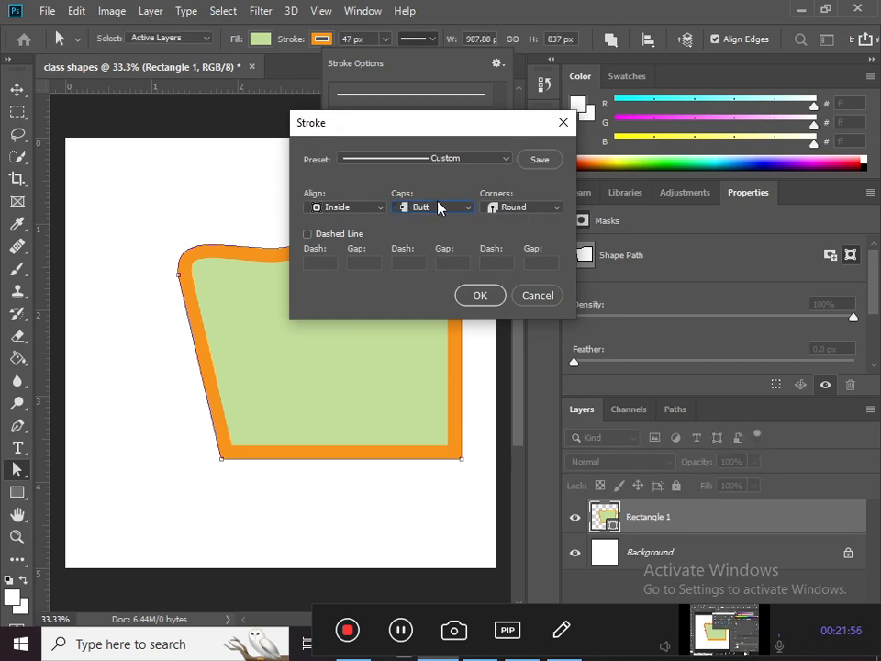
pyautogui.click(438, 207)
pyautogui.click(425, 222)
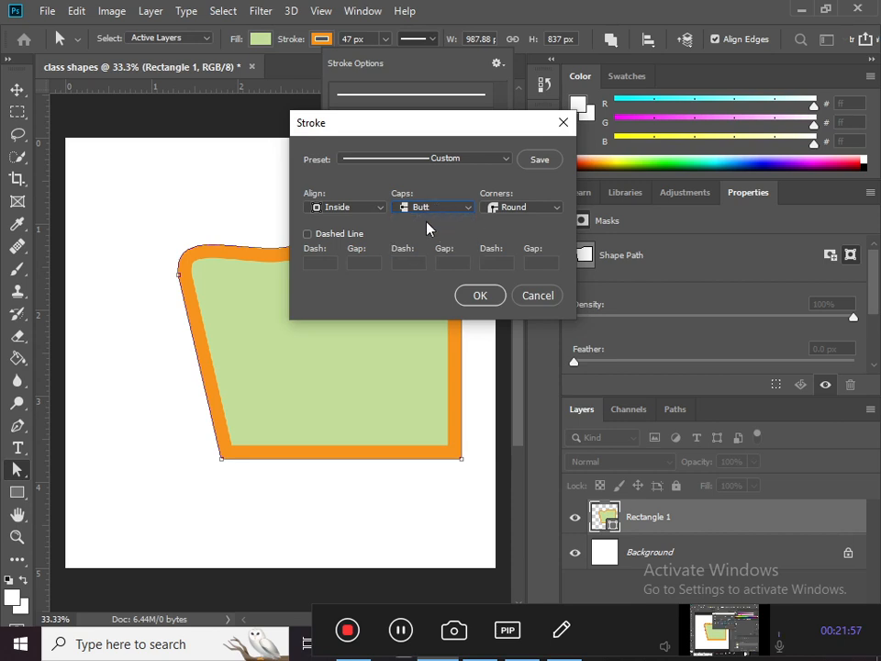
pyautogui.click(356, 208)
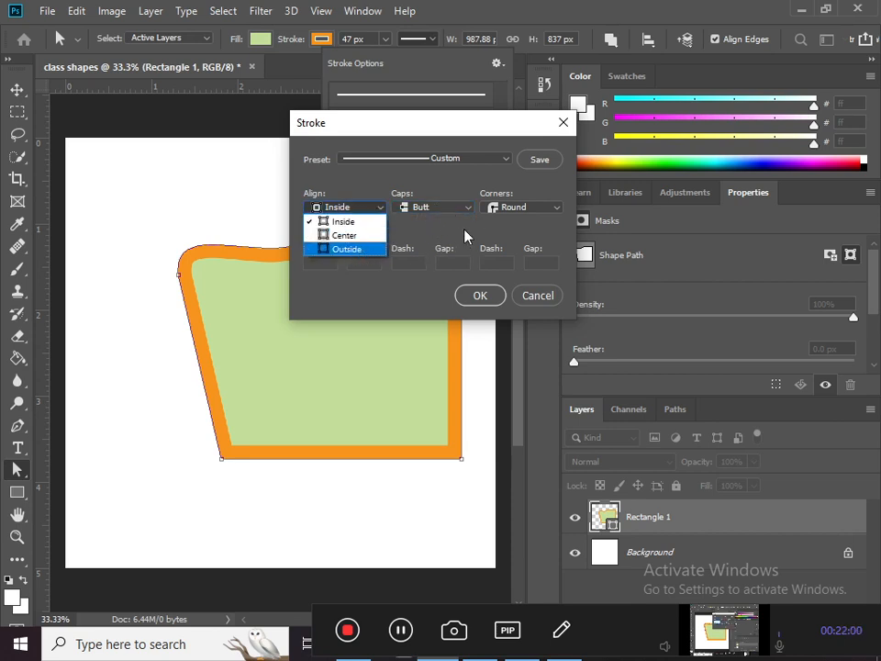
pyautogui.click(383, 255)
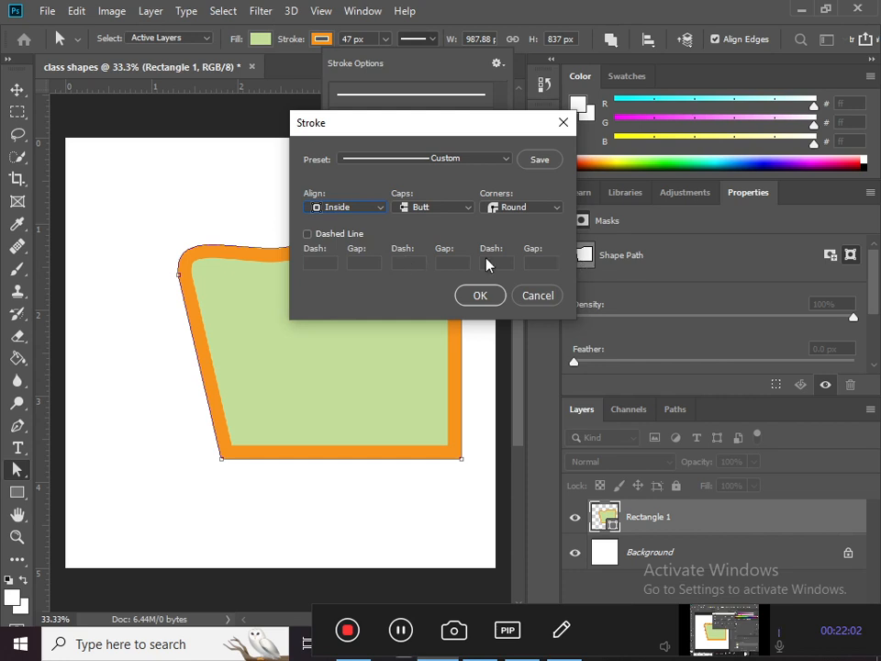
# Make the stroke a dashed line, trying a gap of 5 and setting the gap to 1.
pyautogui.click(307, 234)
pyautogui.click(366, 265)
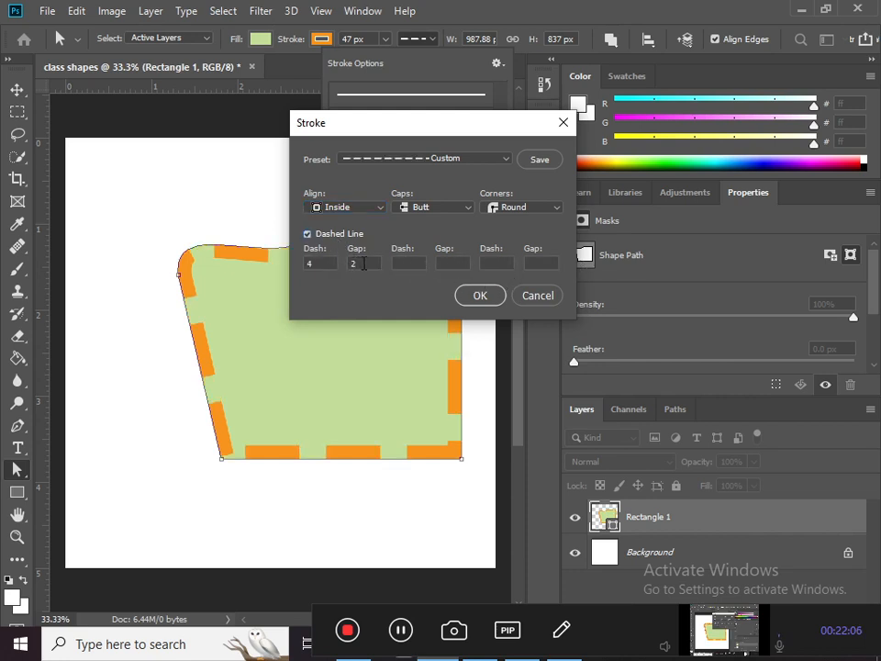
pyautogui.press('BackSpace')
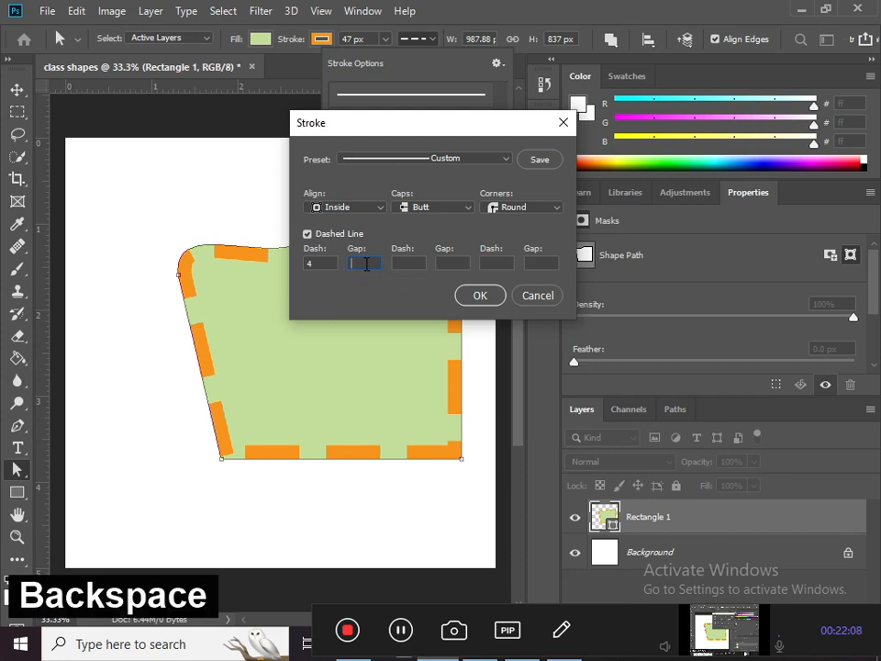
pyautogui.write('5')
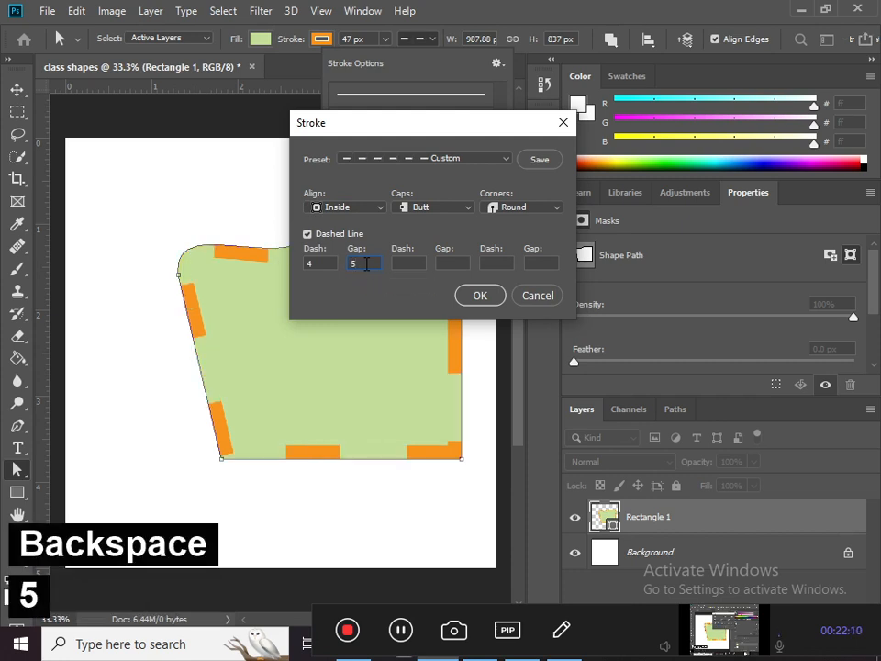
pyautogui.press('BackSpace')
pyautogui.write('1')
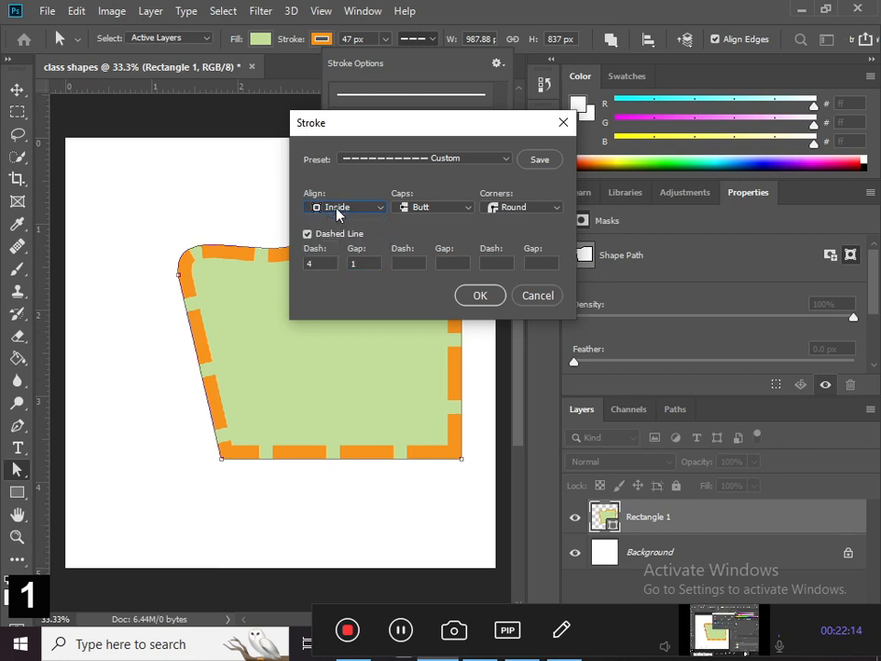
# Apply the dashed preset to the stroke, and replace it with the dotted preset.
pyautogui.click(422, 160)
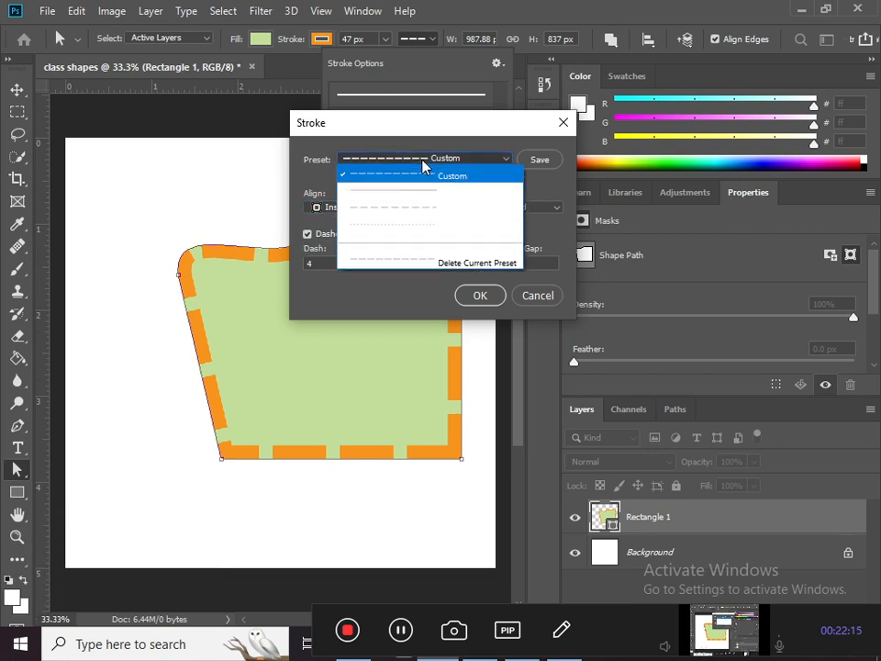
pyautogui.click(404, 205)
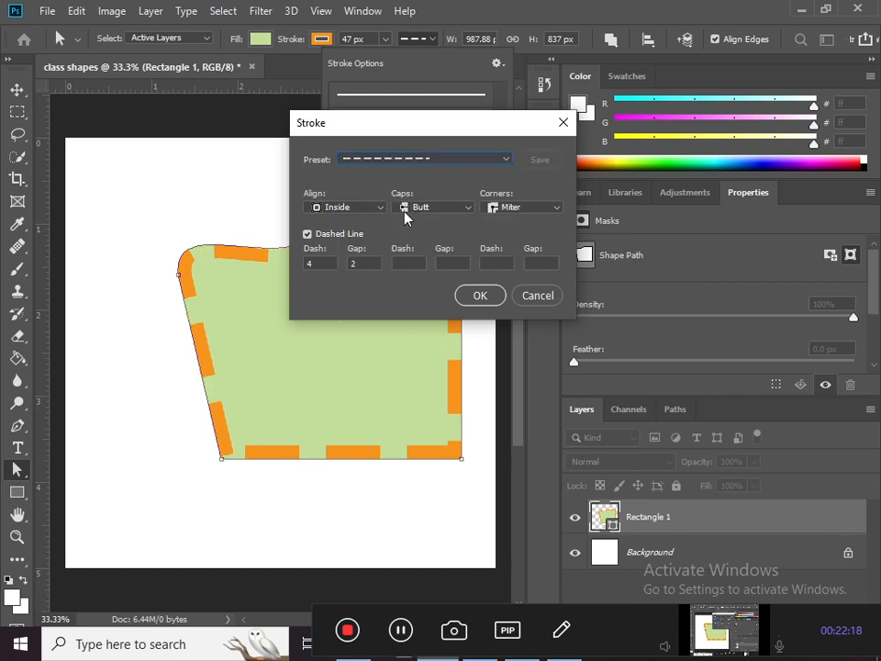
pyautogui.click(410, 161)
pyautogui.click(411, 211)
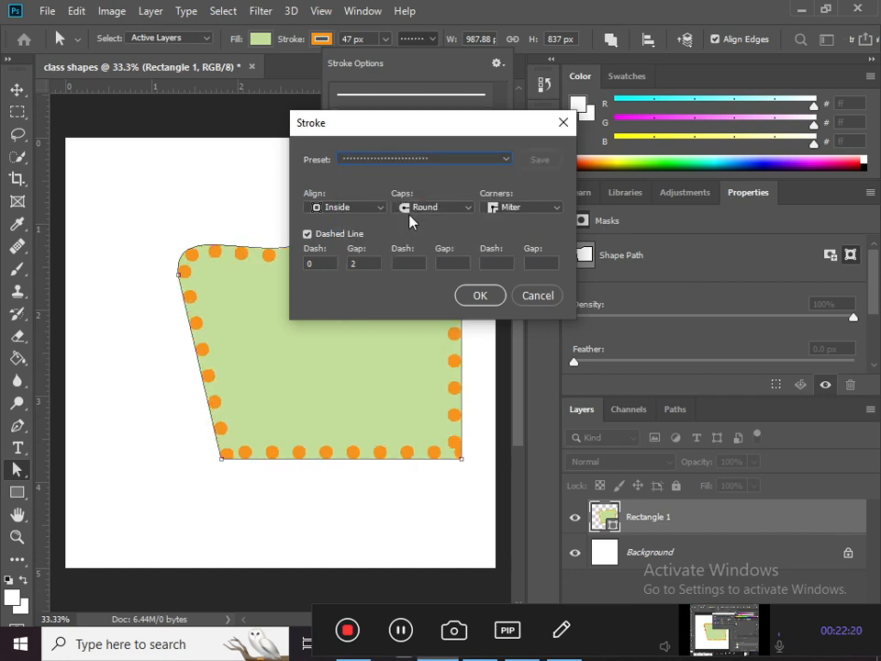
# Set the dotted stroke's gap to 1 and confirm the stroke settings.
pyautogui.click(365, 264)
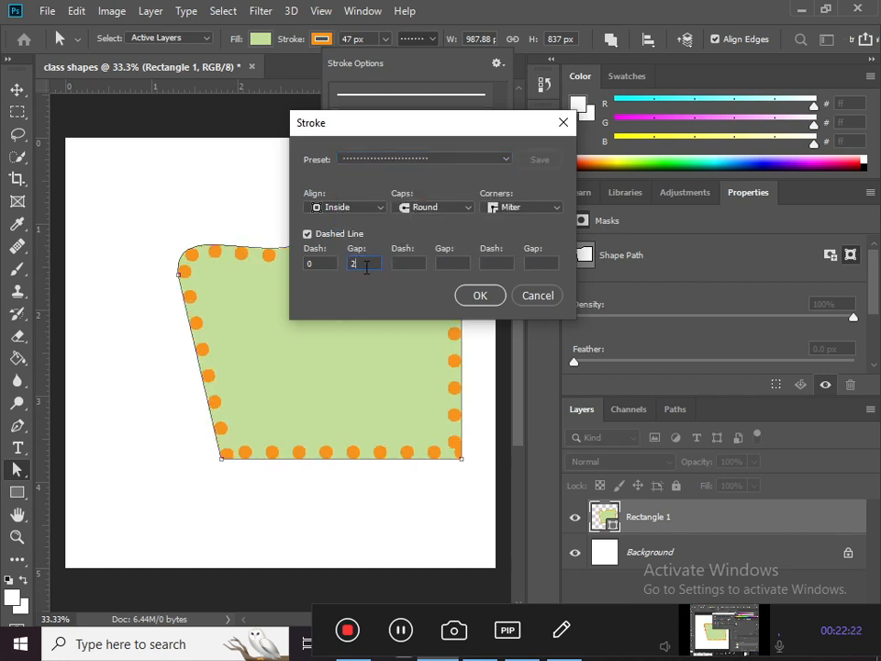
pyautogui.press('BackSpace')
pyautogui.write('1')
pyautogui.press('Return')
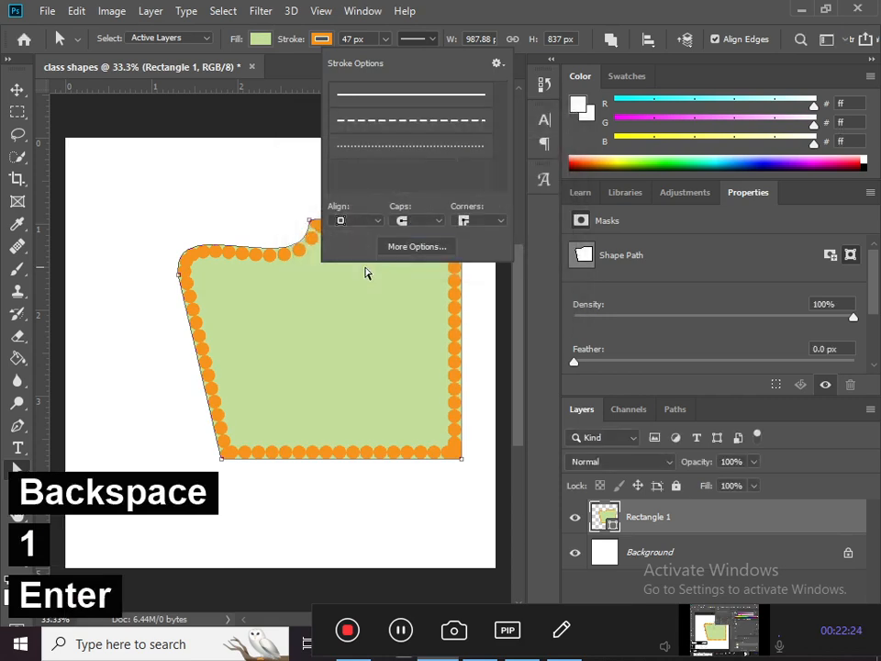
# Set the dotted stroke's first gap to 5, try 5 and 2 as the second gap, and confirm the stroke settings.
pyautogui.click(408, 248)
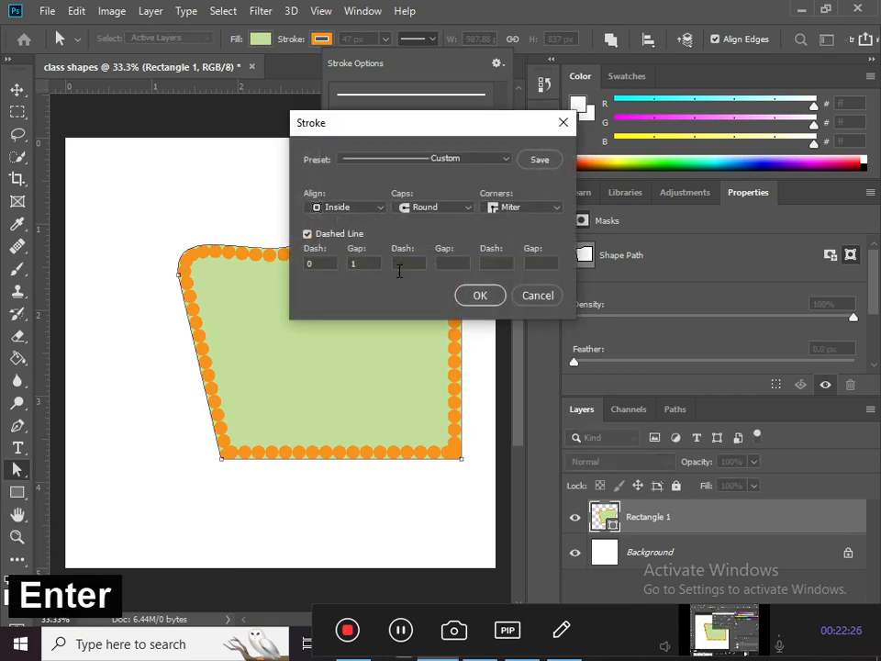
pyautogui.press('BackSpace')
pyautogui.write('5')
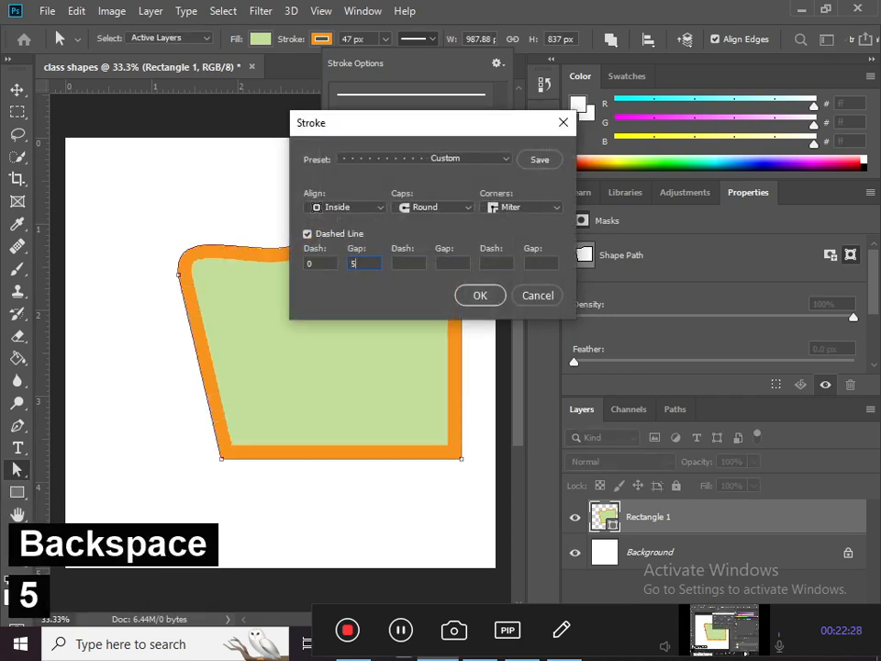
pyautogui.click(455, 263)
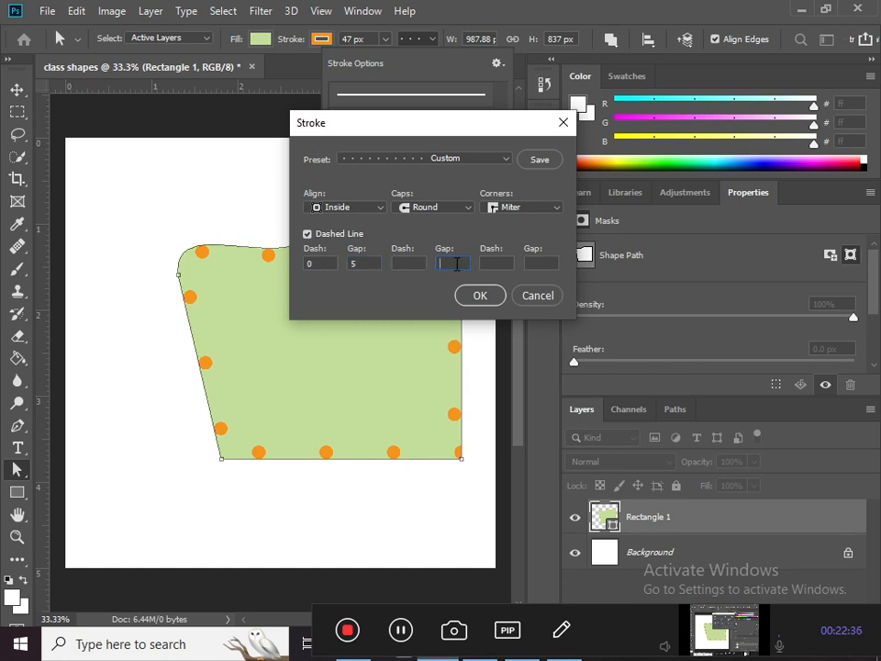
pyautogui.write('5')
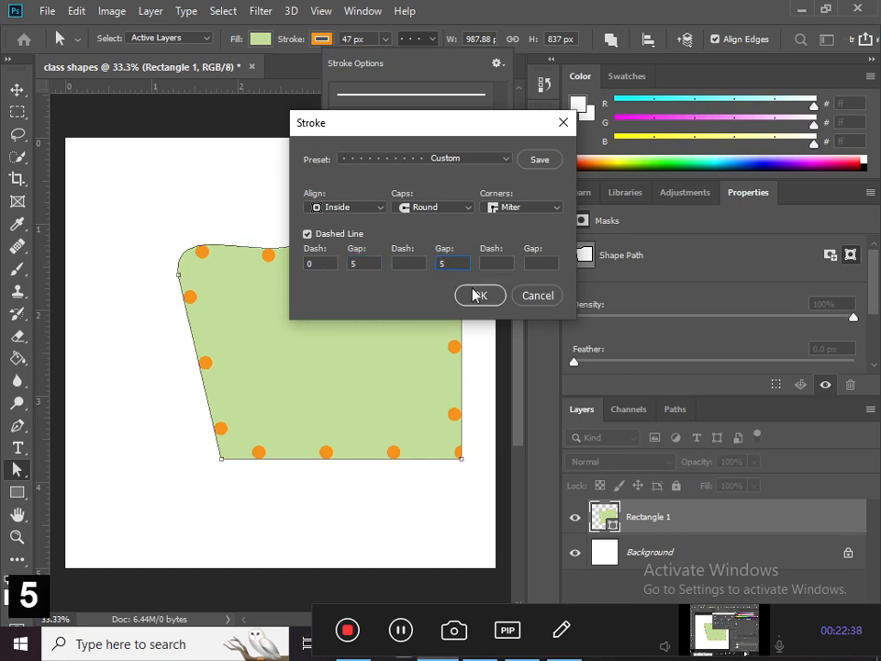
pyautogui.press('BackSpace')
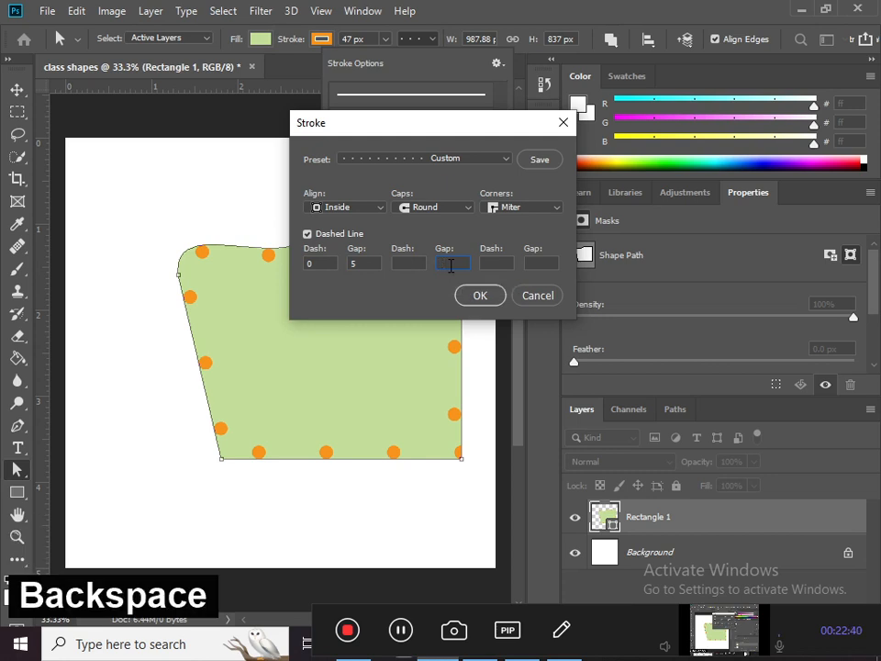
pyautogui.write('2')
pyautogui.click(474, 294)
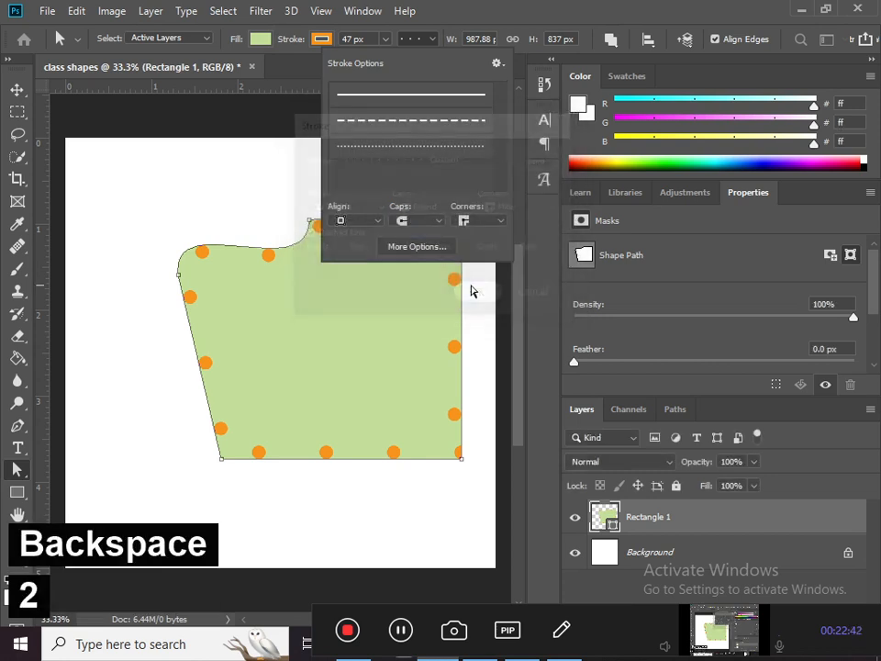
# Try Butt caps and Round corners in the detailed stroke settings, and close them without applying the changes.
pyautogui.click(418, 247)
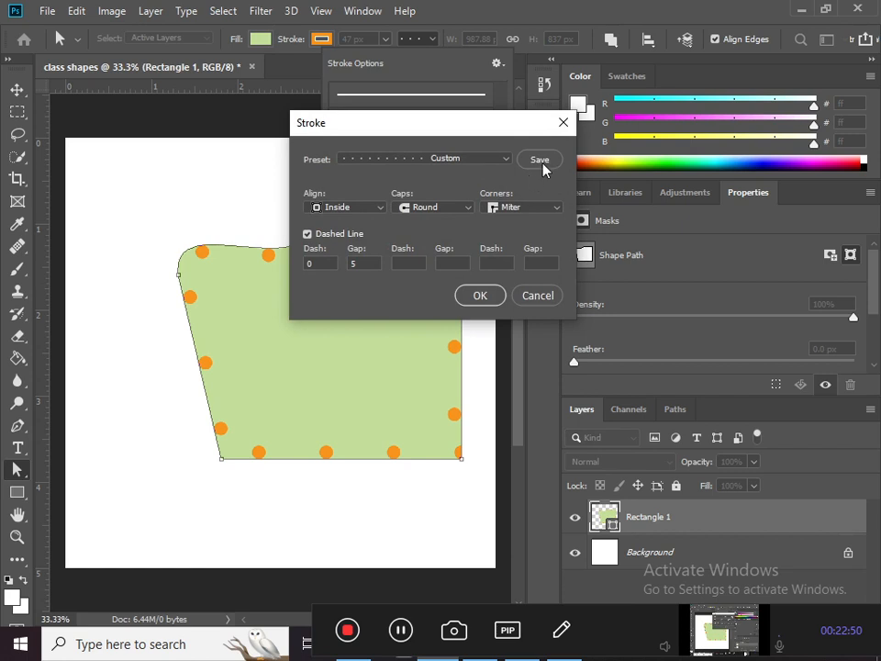
pyautogui.click(443, 212)
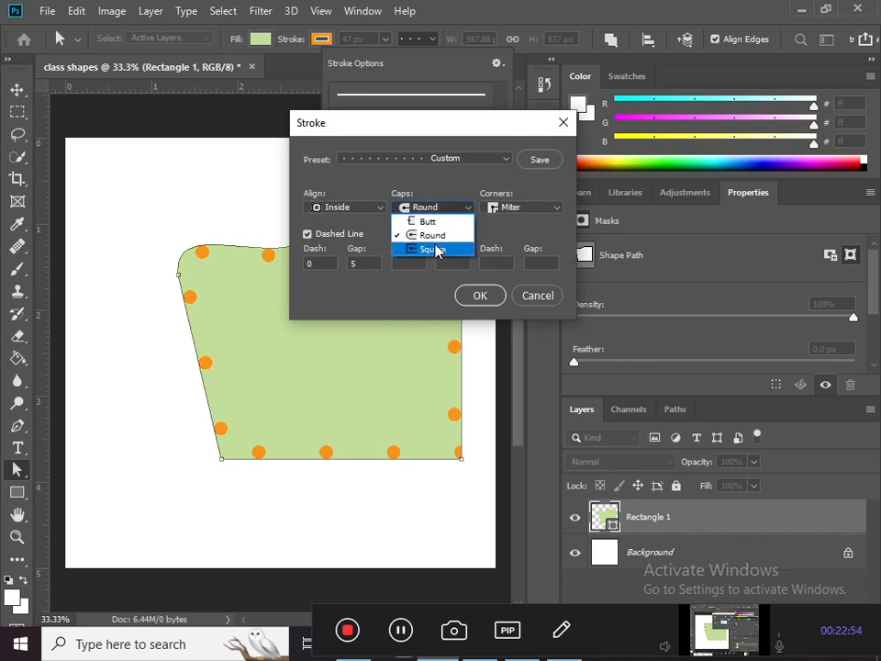
pyautogui.click(428, 222)
pyautogui.click(418, 208)
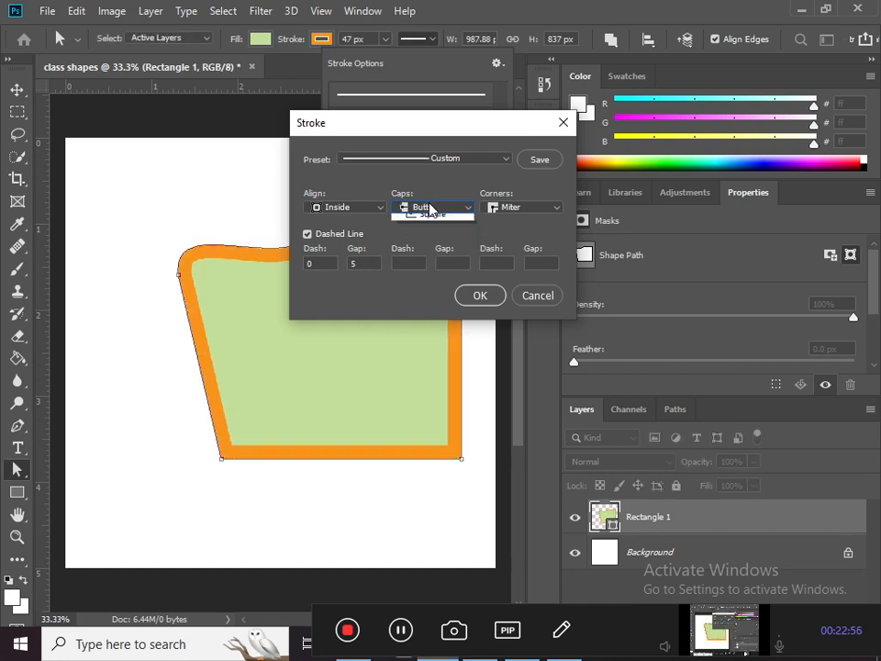
pyautogui.click(517, 208)
pyautogui.click(519, 207)
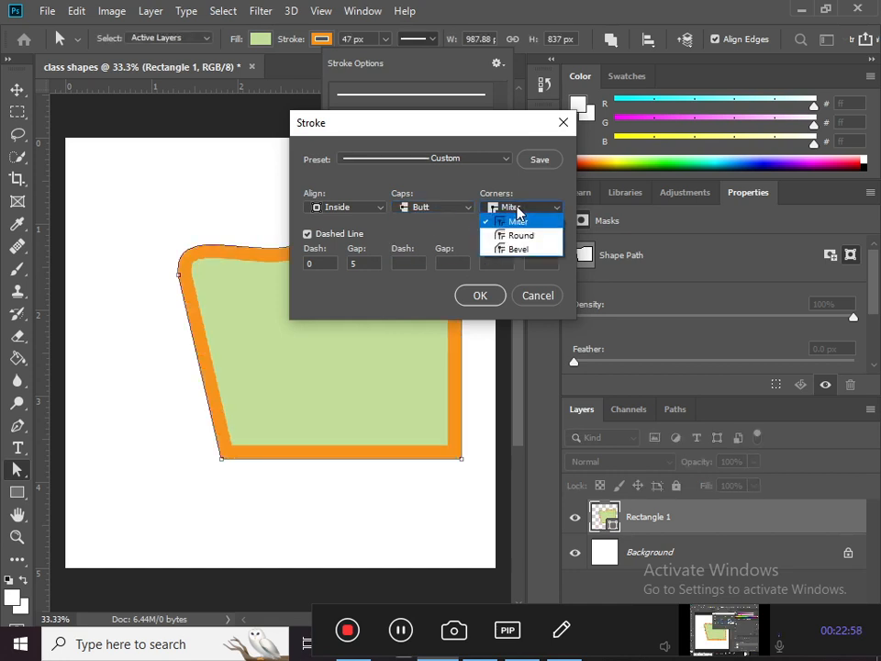
pyautogui.click(515, 233)
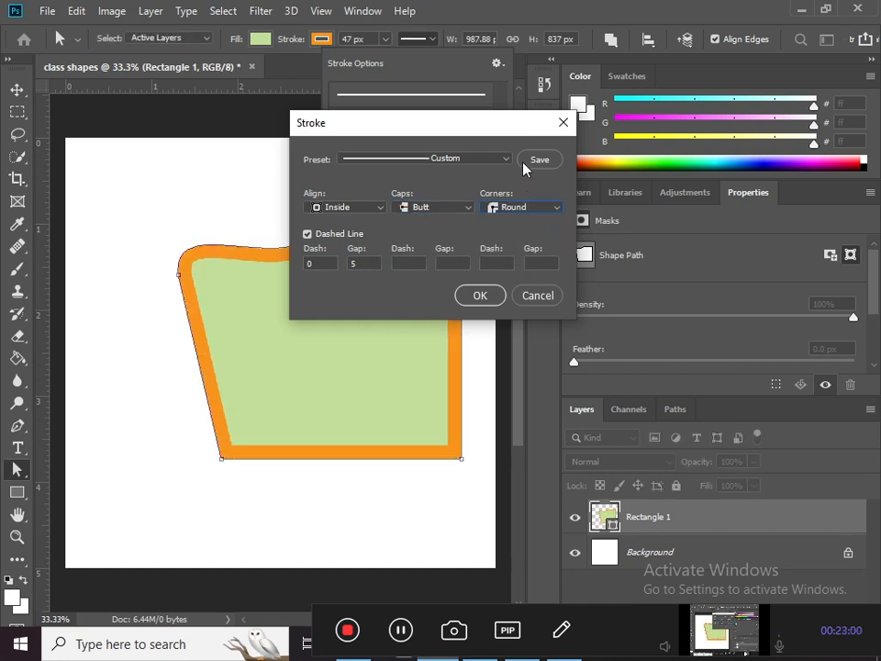
pyautogui.click(563, 122)
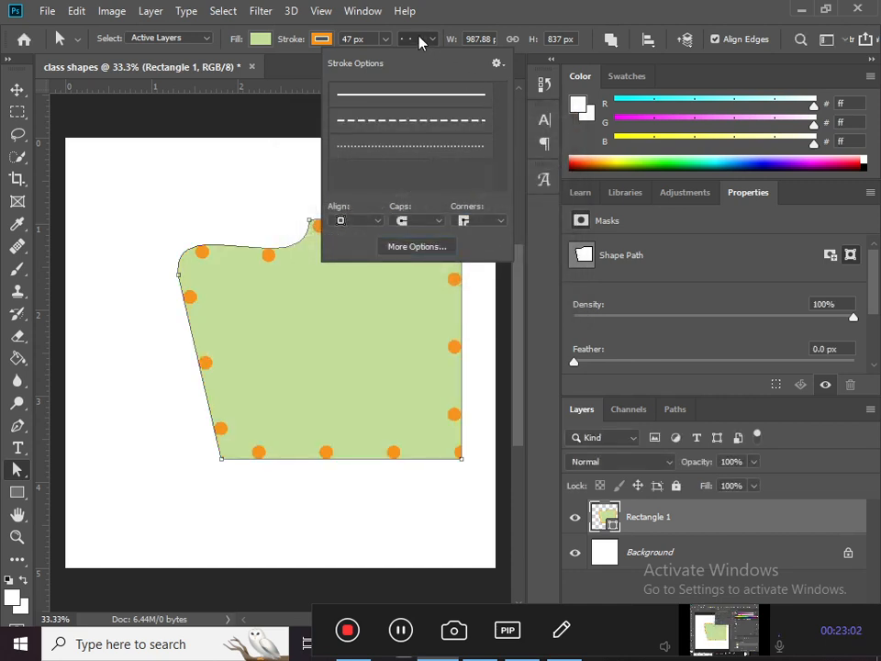
# Apply the solid line preset to the stroke and align it outside the path after trying the centre alignment.
pyautogui.click(418, 41)
pyautogui.click(419, 40)
pyautogui.click(420, 94)
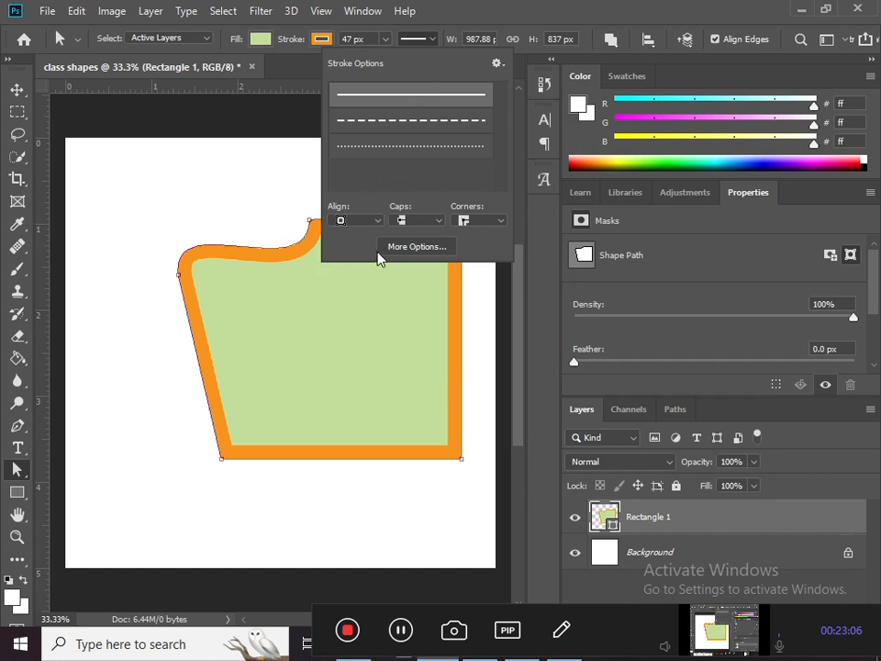
pyautogui.click(357, 220)
pyautogui.click(351, 252)
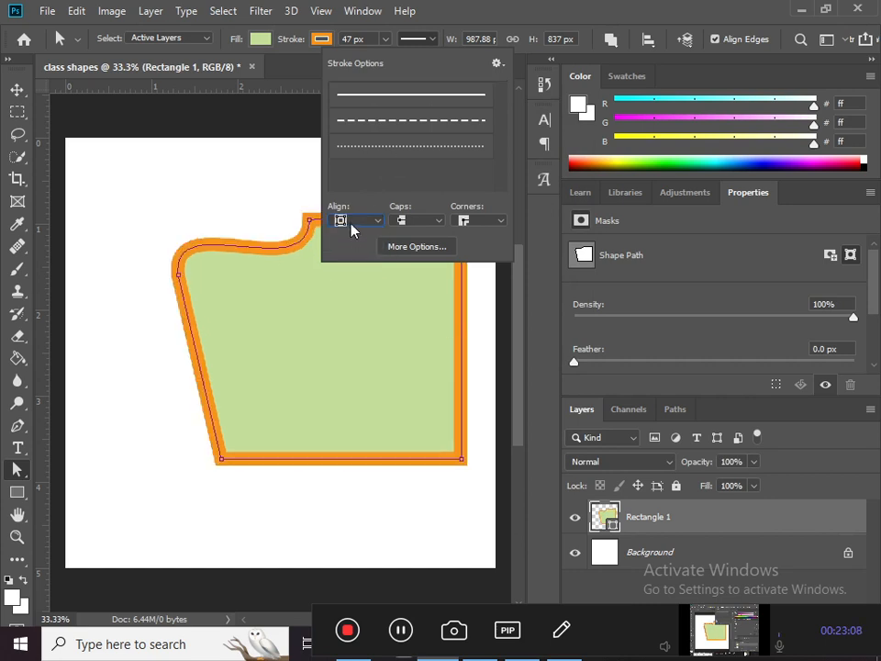
pyautogui.click(354, 227)
pyautogui.click(350, 257)
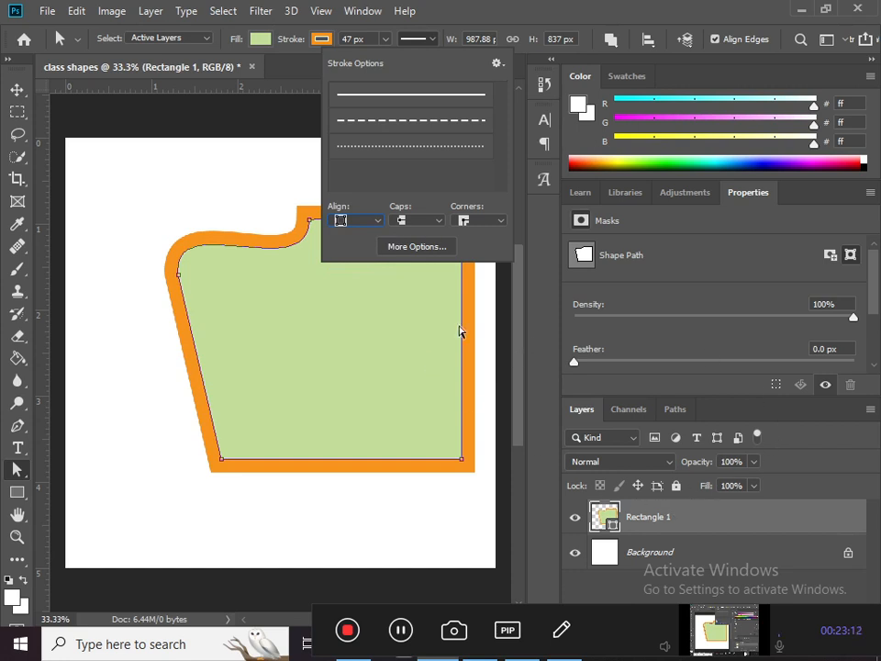
pyautogui.click(435, 41)
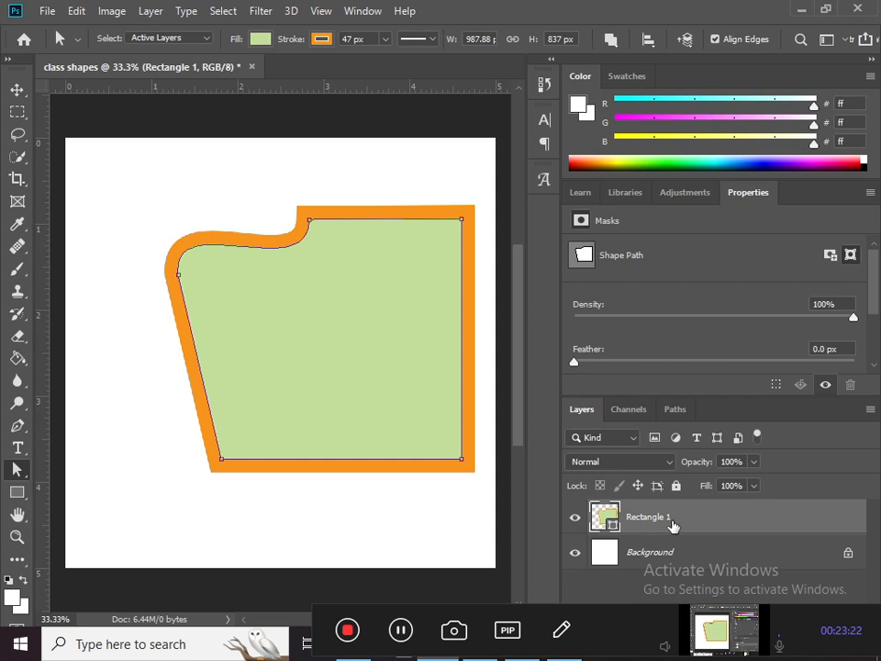
# Activate the Rectangle tool and look through the mask properties of the Rectangle 1 shape.
pyautogui.press('u')
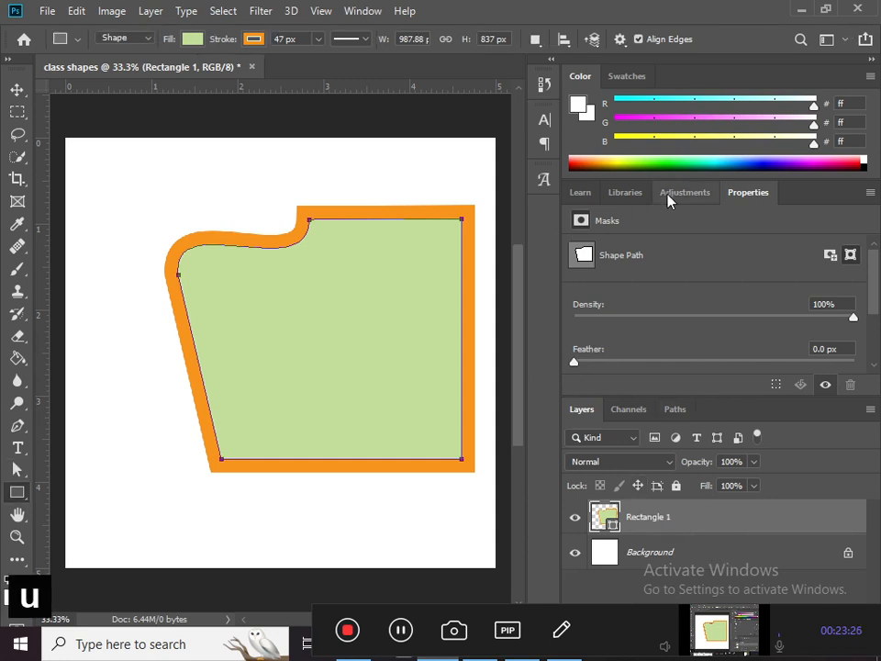
pyautogui.moveTo(877, 280); pyautogui.dragTo(828, 366)
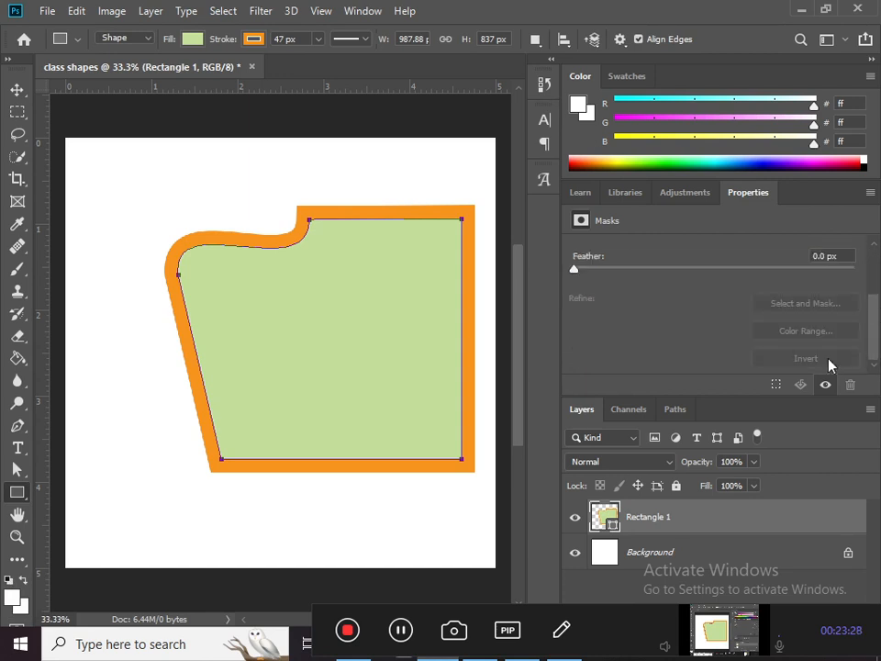
pyautogui.moveTo(415, 306); pyautogui.dragTo(384, 262)
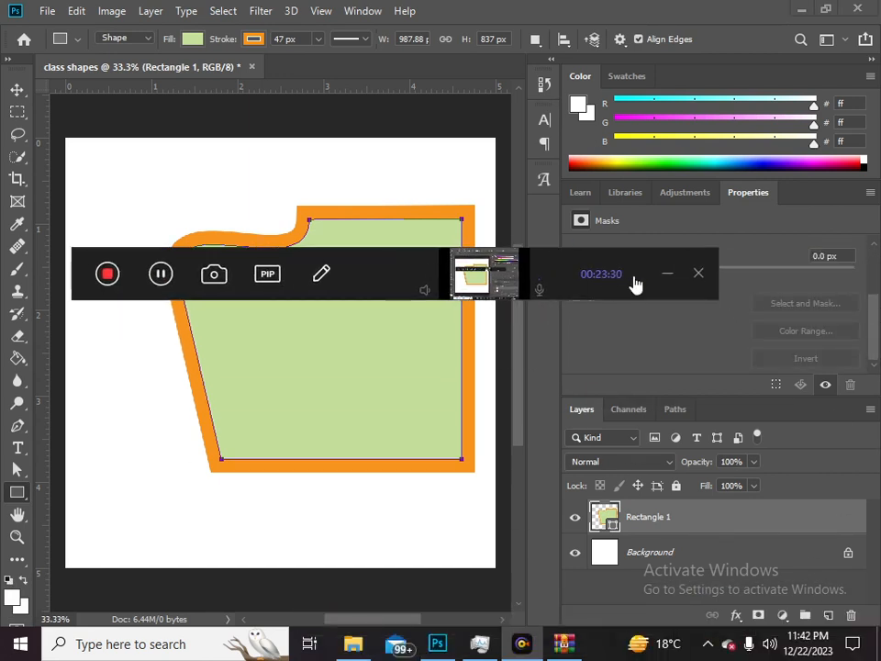